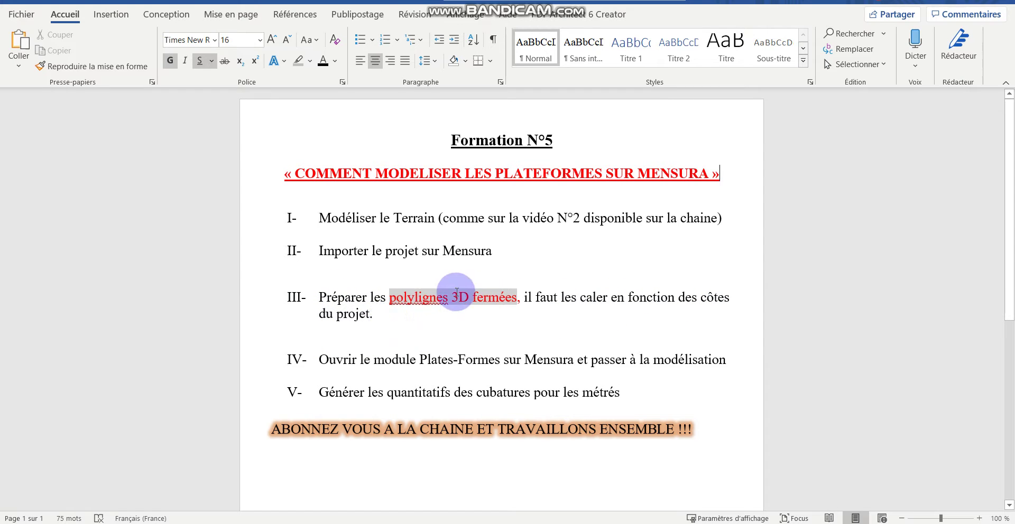
# Step: Switch to Mensura and recentre the 2D site plan
pyautogui.hotkey('alt', 'Tab')
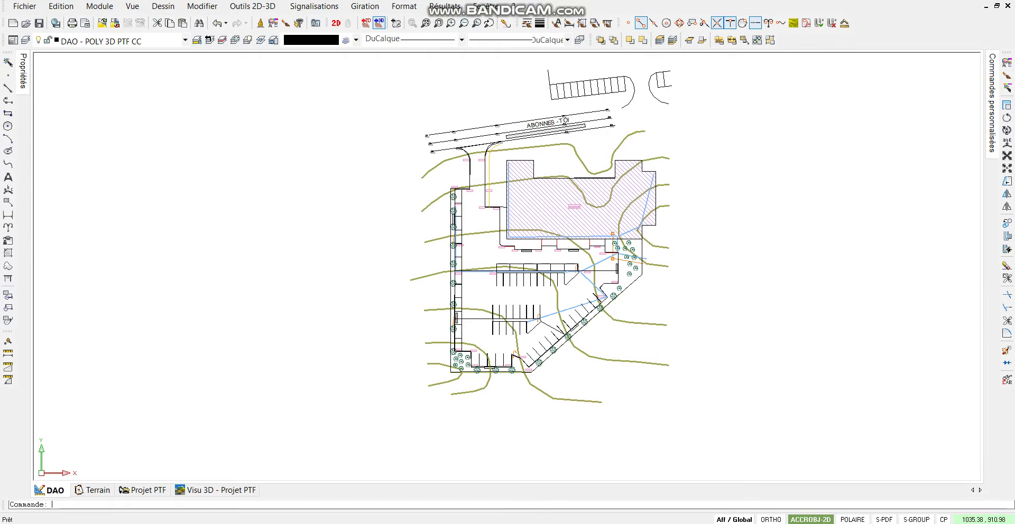
pyautogui.scroll(-2, 509, 261)
pyautogui.scroll(2, 531, 269)
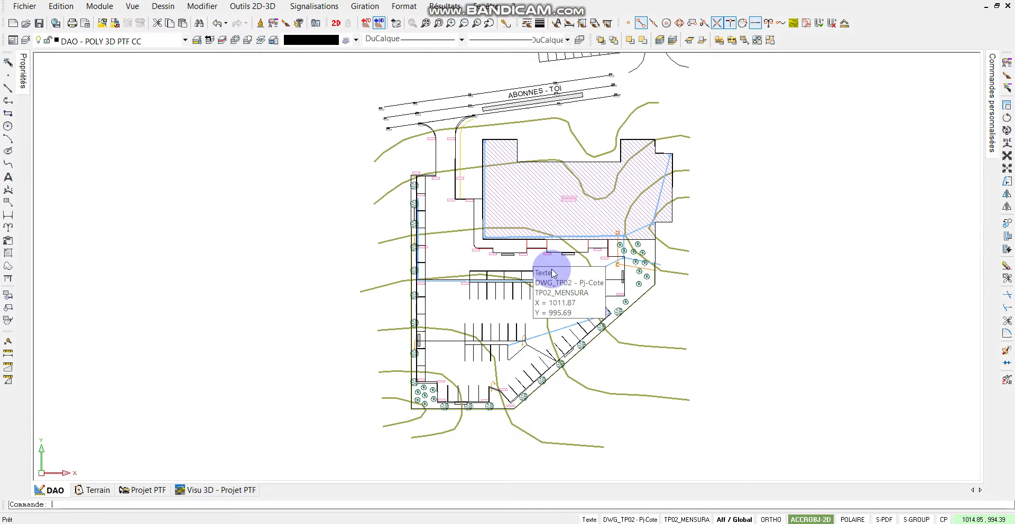
pyautogui.moveTo(709, 282); pyautogui.dragTo(664, 311, button='middle')
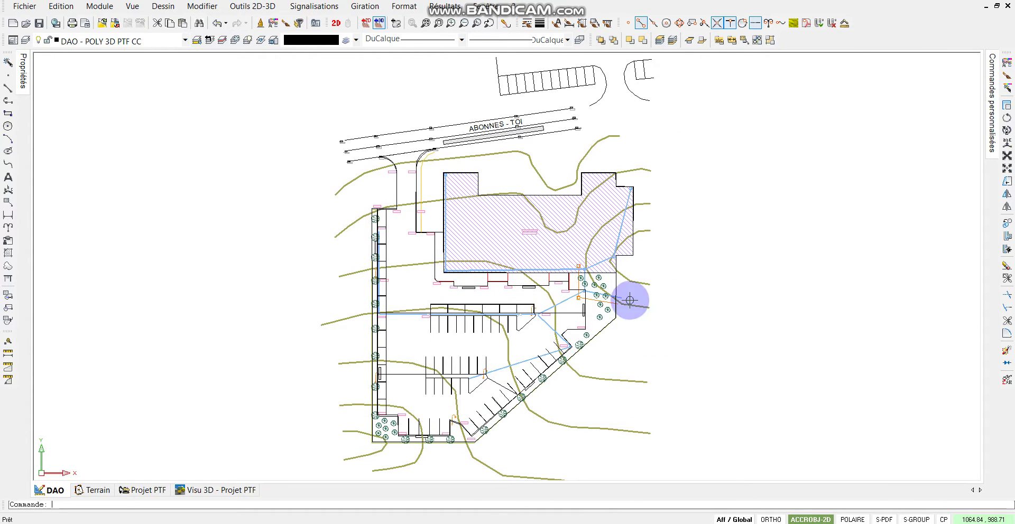
# Step: Display the triangulated terrain model, then the textured 3D terrain view
pyautogui.click(94, 490)
pyautogui.scroll(-1, 514, 244)
pyautogui.scroll(-1, 464, 376)
pyautogui.scroll(2, 608, 259)
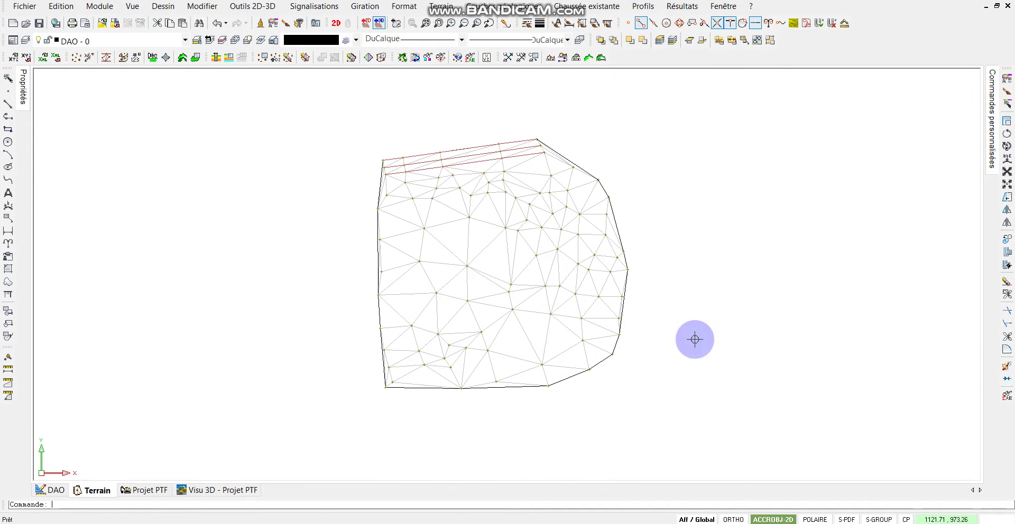
pyautogui.click(249, 490)
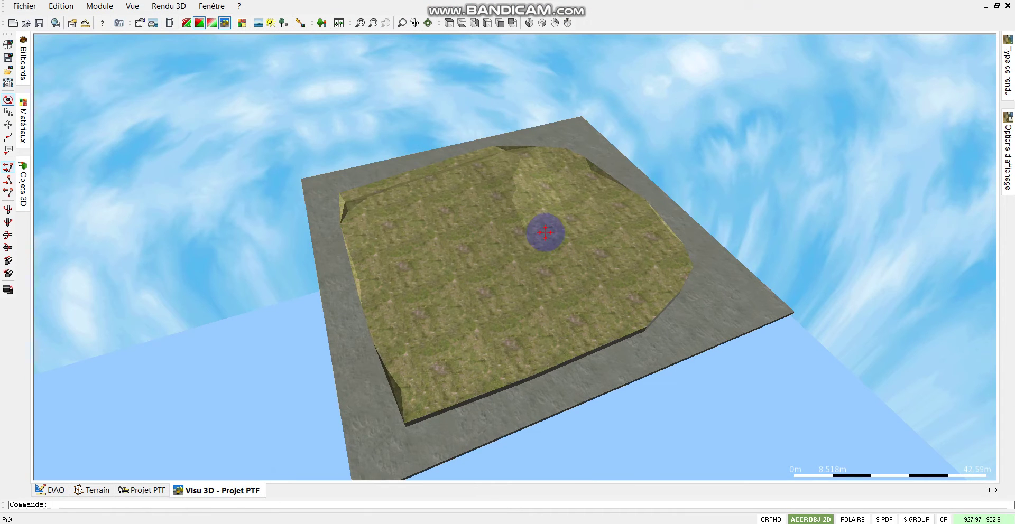
# Step: Orbit the textured 3D terrain, then switch to the Projet plates-formes module plan
pyautogui.moveTo(529, 240)
pyautogui.mouseDown()
pyautogui.moveTo(519, 258)
pyautogui.moveTo(437, 231)
pyautogui.moveTo(510, 256)
pyautogui.moveTo(520, 243)
pyautogui.moveTo(526, 259)
pyautogui.mouseUp()
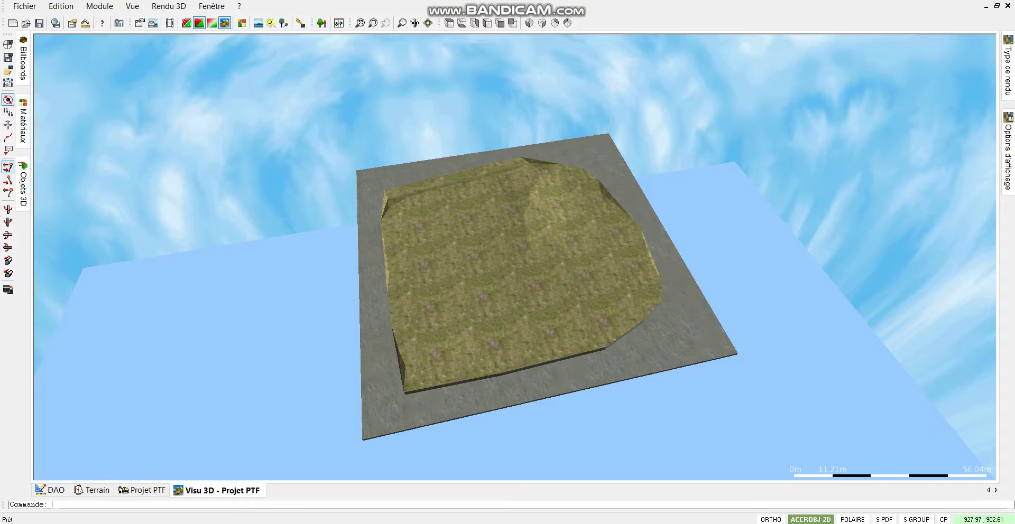
pyautogui.click(107, 10)
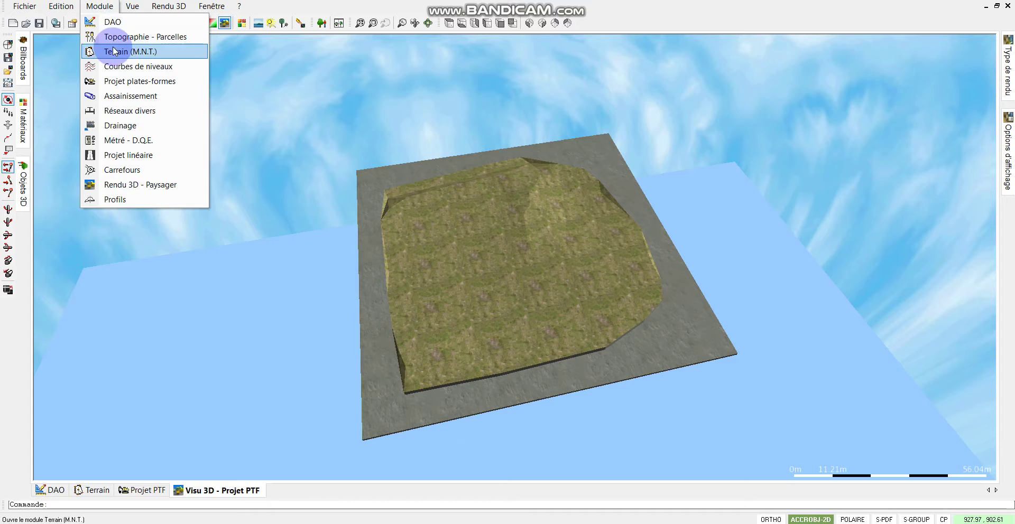
pyautogui.click(154, 86)
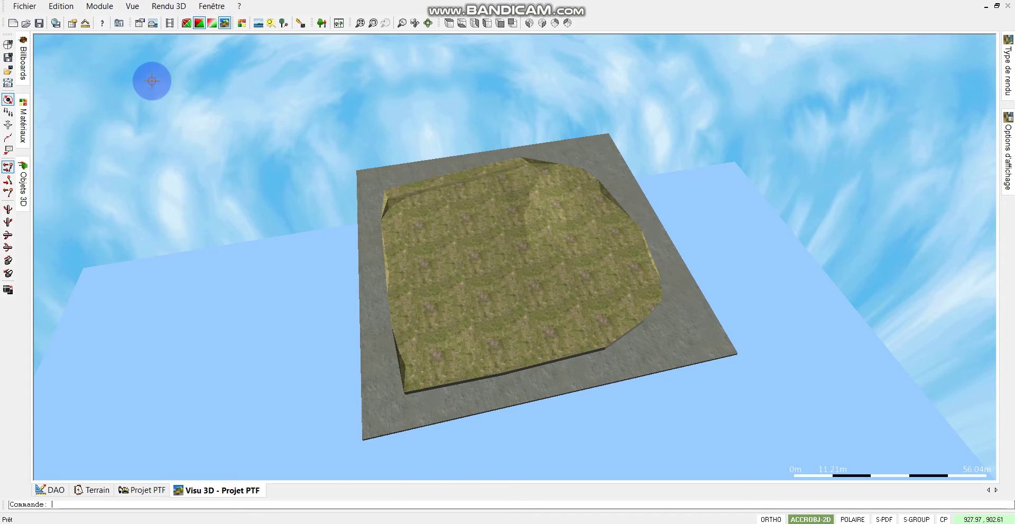
pyautogui.scroll(3, 608, 286)
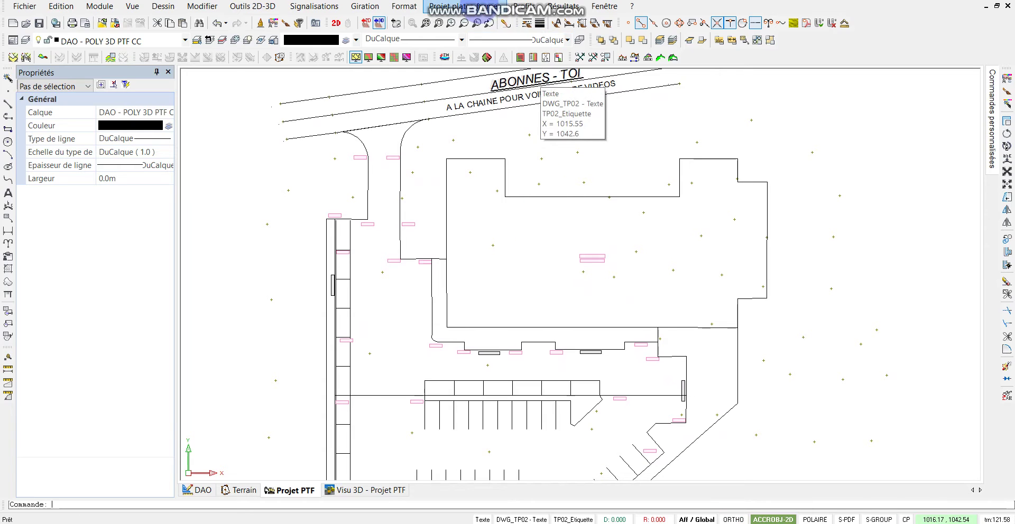
# Step: Create platform 62 from the building 3D polyline with the Bâtiment code
pyautogui.click(462, 7)
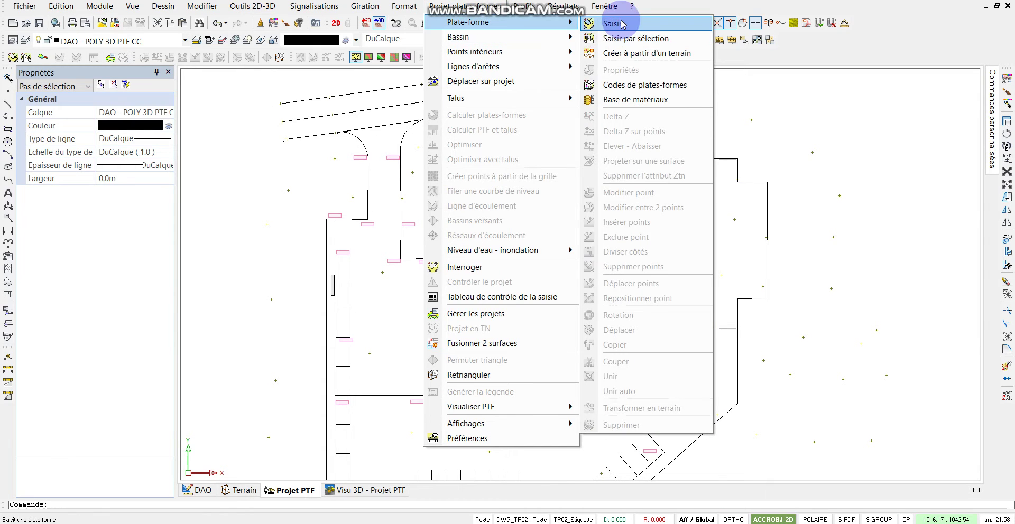
pyautogui.click(487, 5)
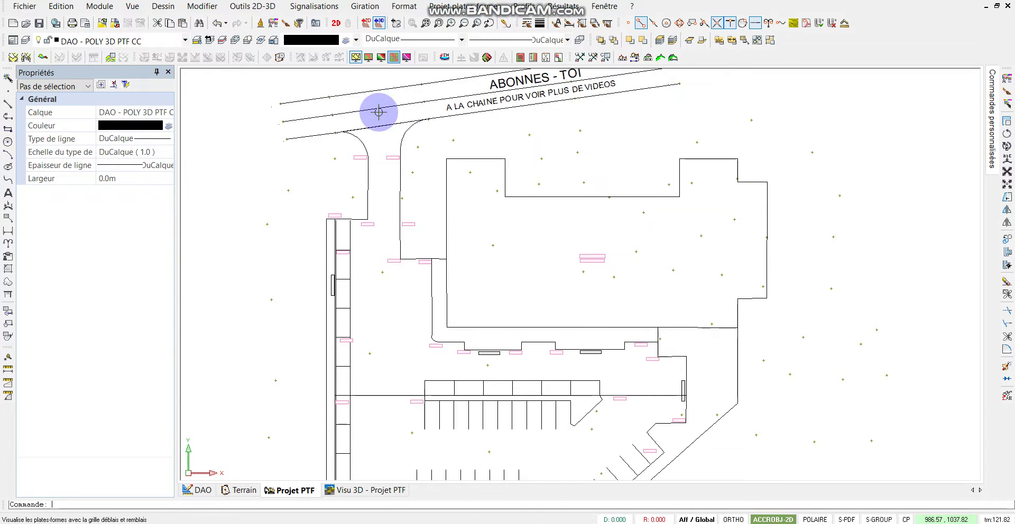
pyautogui.click(24, 58)
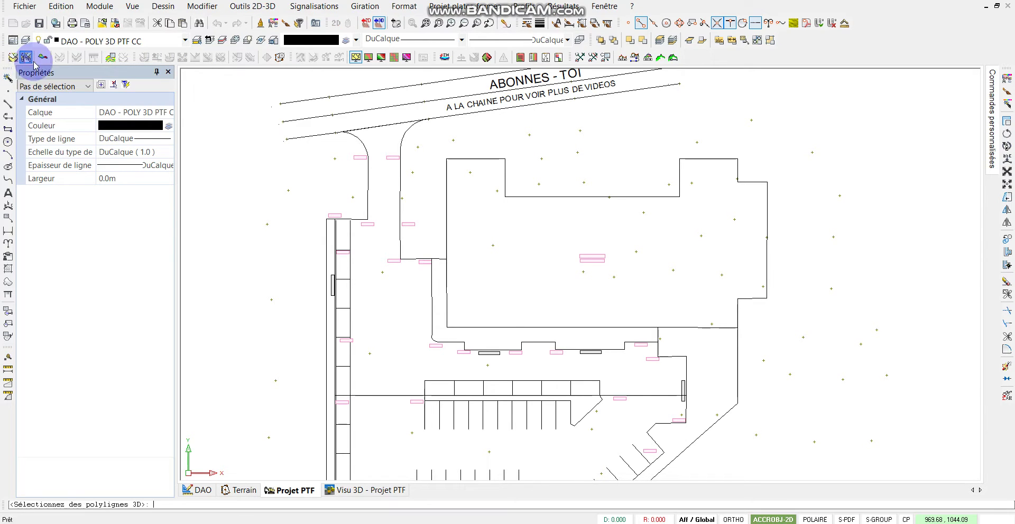
pyautogui.rightClick(631, 157)
pyautogui.click(676, 166)
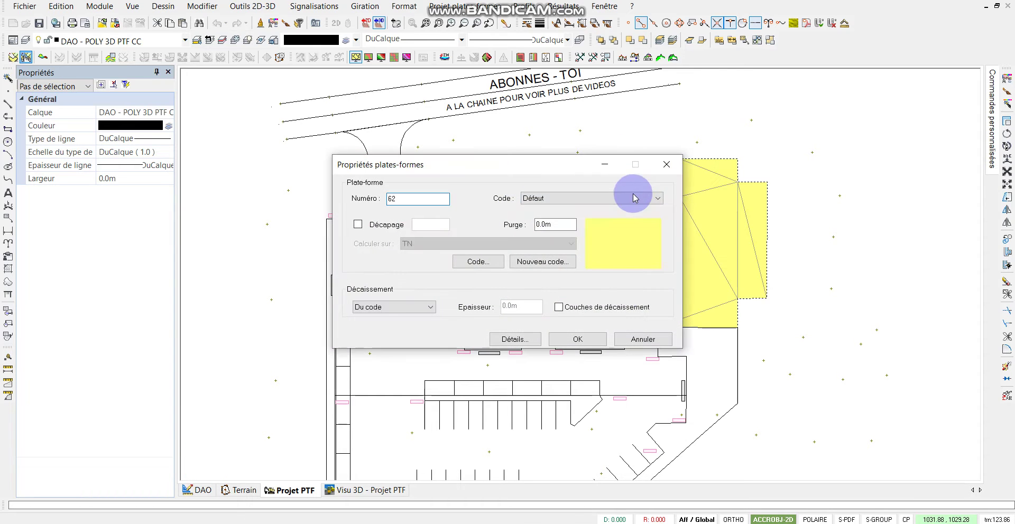
pyautogui.click(634, 198)
pyautogui.scroll(4, 623, 247)
pyautogui.scroll(2, 619, 243)
pyautogui.scroll(3, 619, 243)
pyautogui.click(533, 261)
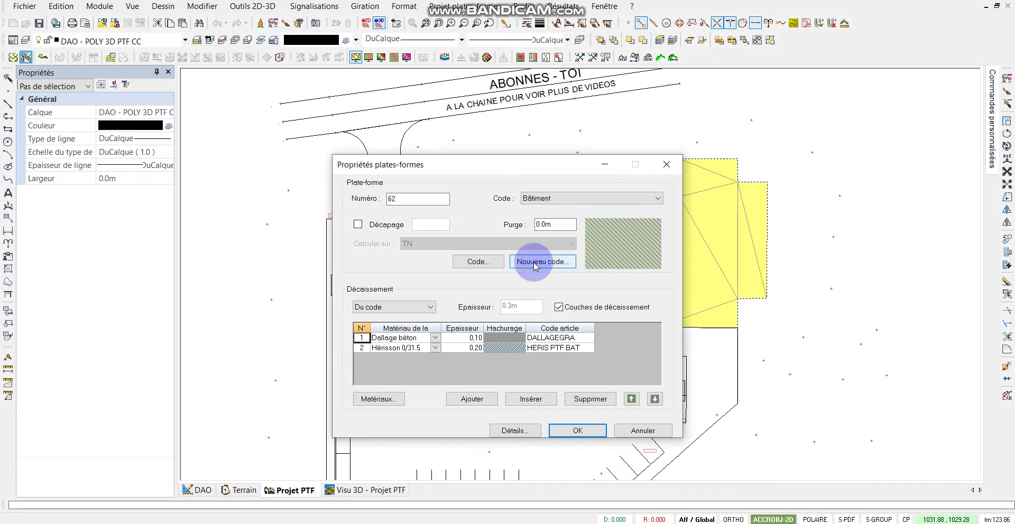
pyautogui.click(578, 431)
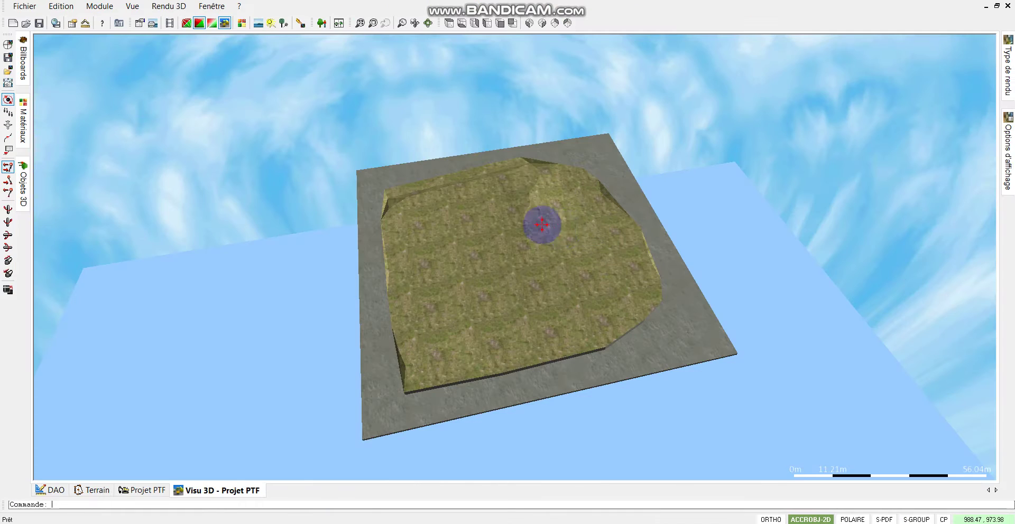
# Step: Regenerate the 3D display, orbit around the building, then return to the Projet PTF plan
pyautogui.click(301, 24)
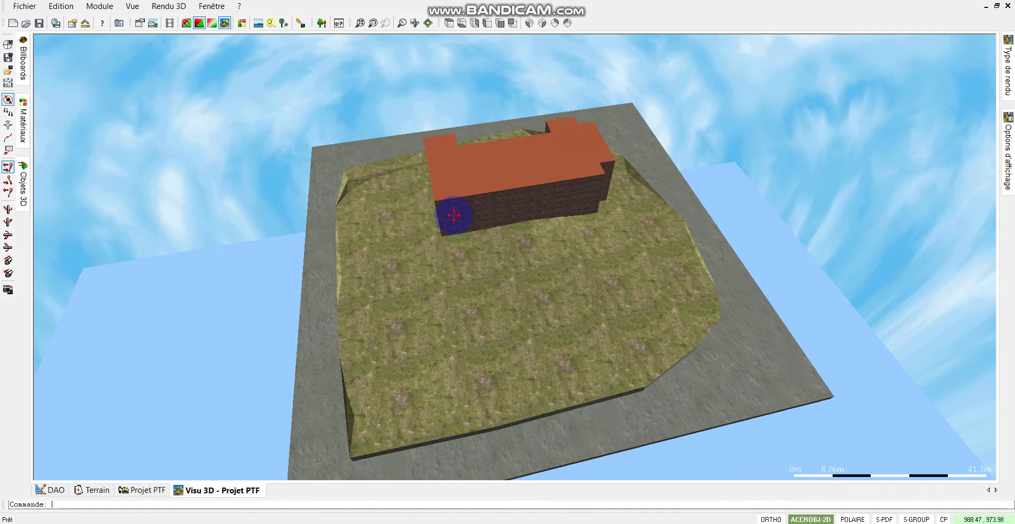
pyautogui.moveTo(467, 223)
pyautogui.mouseDown(button='middle')
pyautogui.moveTo(446, 200)
pyautogui.moveTo(578, 186)
pyautogui.moveTo(676, 189)
pyautogui.moveTo(721, 198)
pyautogui.moveTo(732, 212)
pyautogui.mouseUp(button='middle')
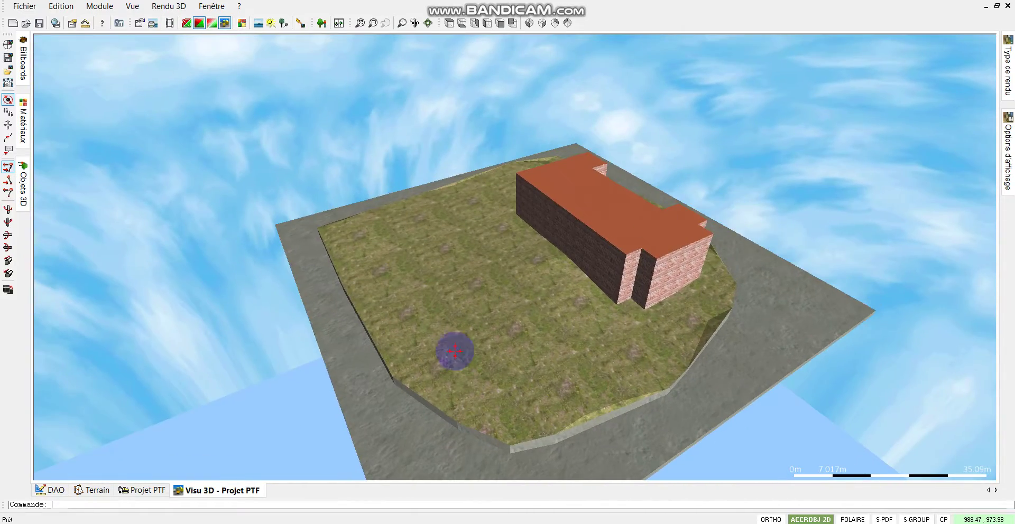
pyautogui.click(151, 494)
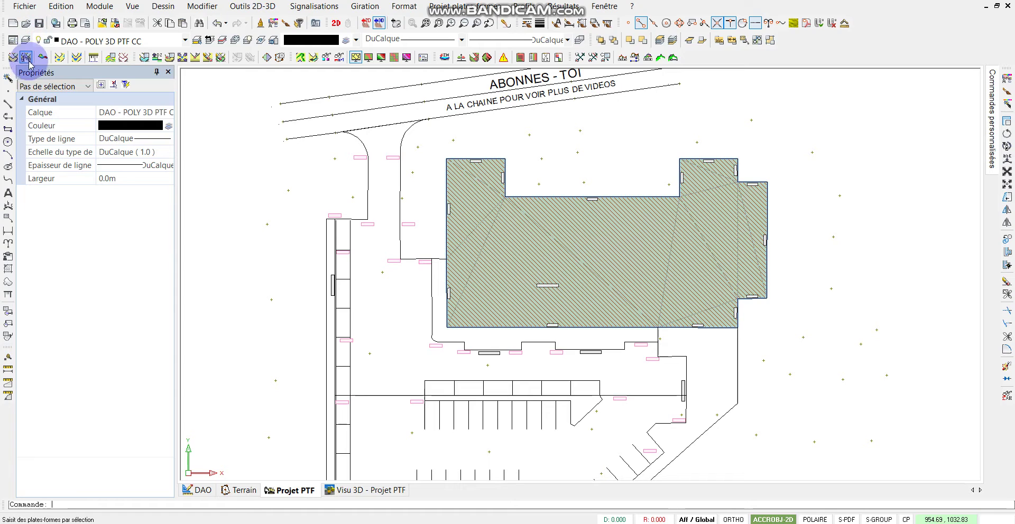
# Step: Make the polyline along the building's lower side platform 63, coded Trottoir
pyautogui.click(437, 262)
pyautogui.click(438, 238)
pyautogui.click(465, 239)
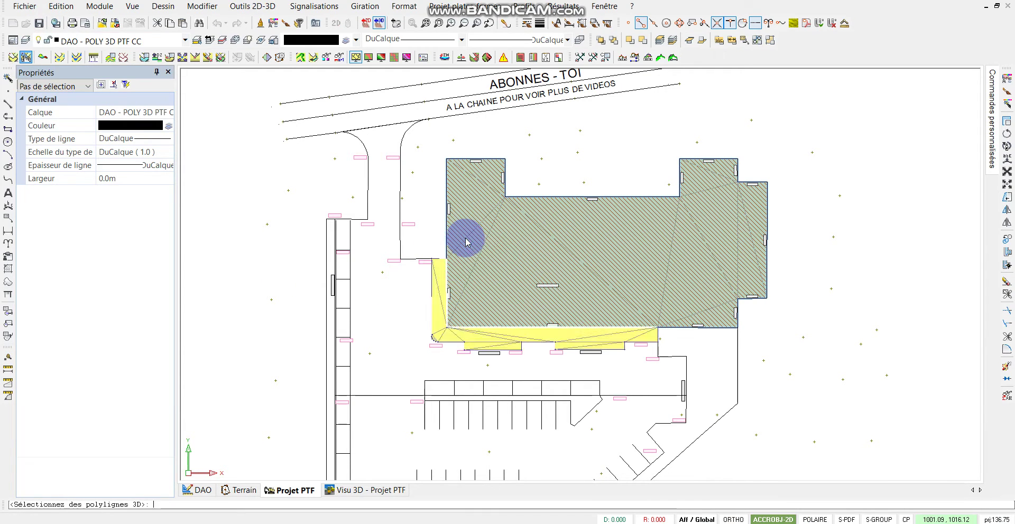
pyautogui.press('Return')
pyautogui.click(588, 199)
pyautogui.scroll(-2, 592, 238)
pyautogui.scroll(-2, 592, 291)
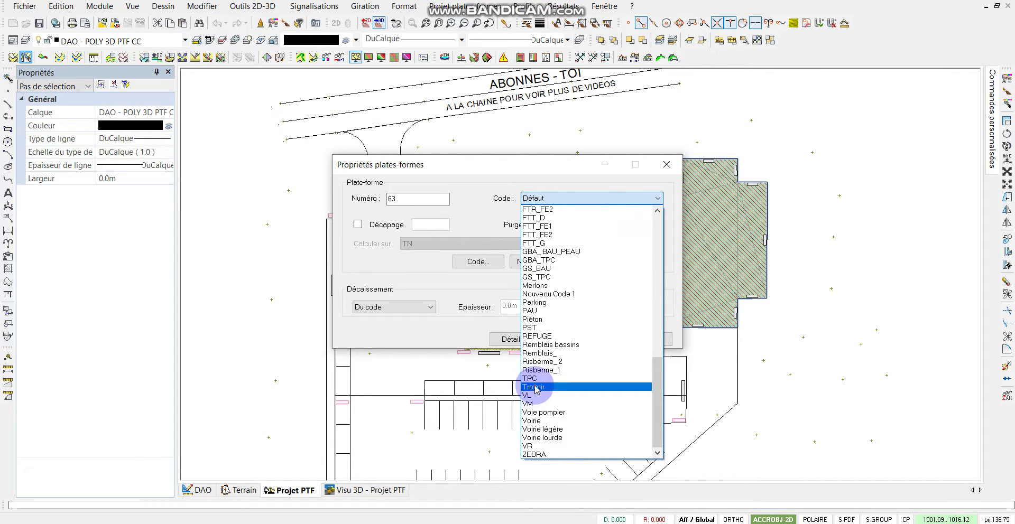
pyautogui.click(535, 388)
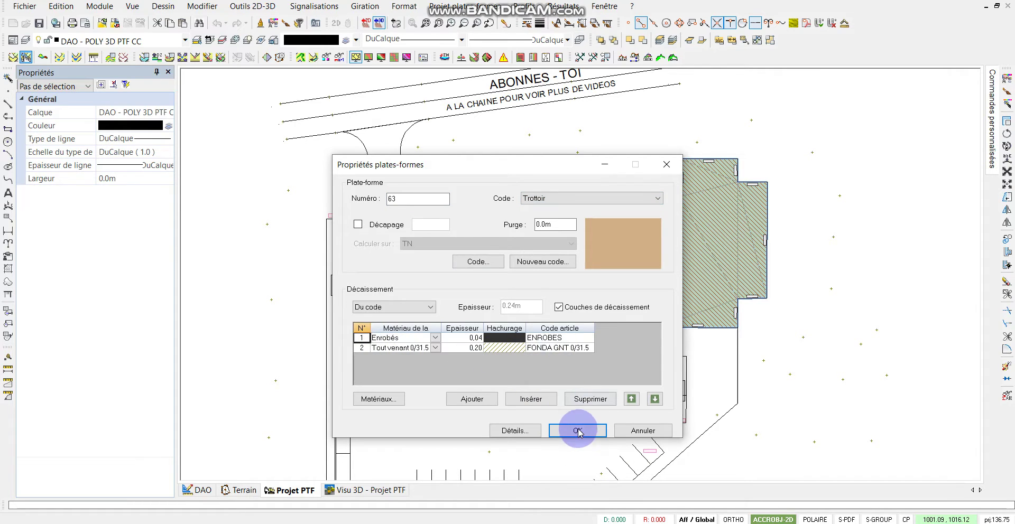
pyautogui.click(578, 431)
# Step: Zoom the plan and launch Plates-formes par sélection for the next platform
pyautogui.scroll(2, 545, 365)
pyautogui.scroll(2, 544, 372)
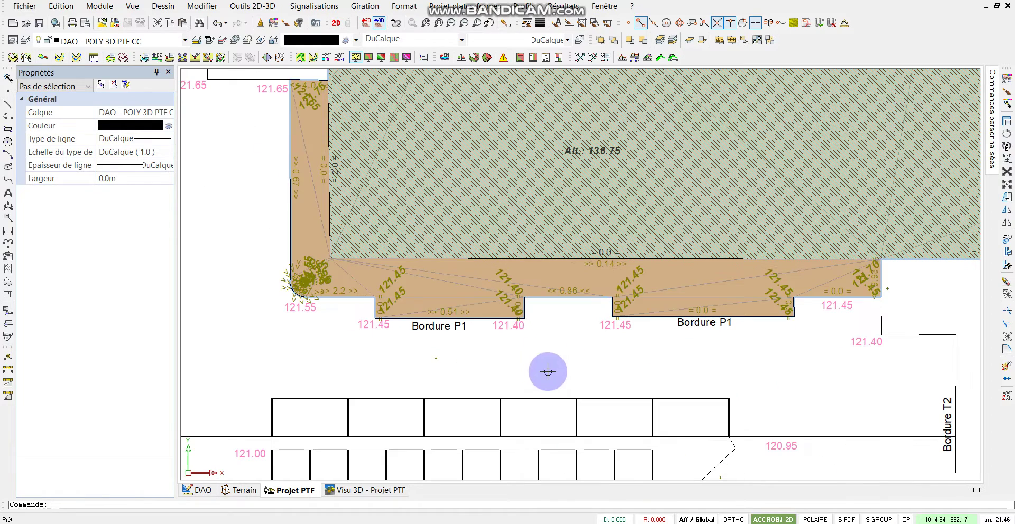
pyautogui.scroll(-2, 525, 354)
pyautogui.click(43, 62)
pyautogui.click(26, 59)
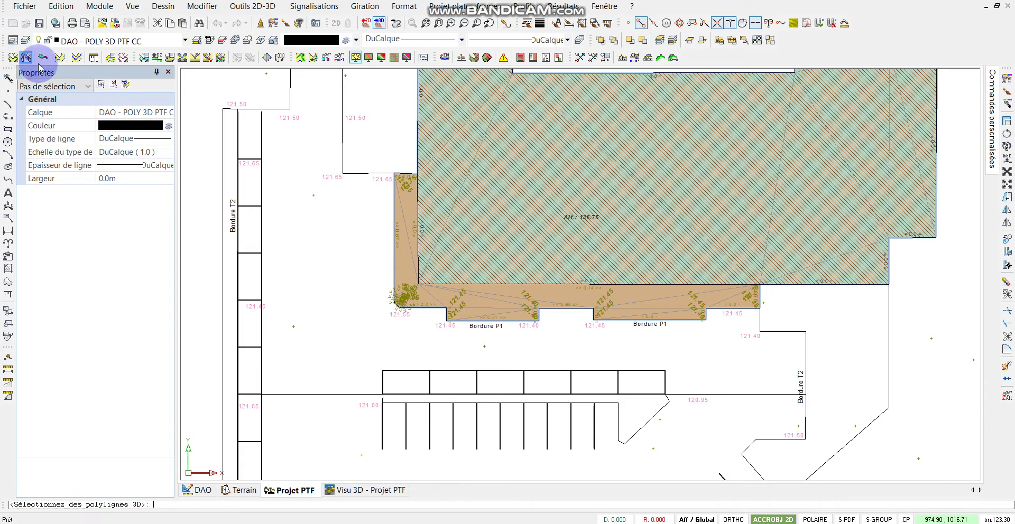
# Step: Make the selected roadway polyline platform 64, coded Voirie lourde, and check it on the plan
pyautogui.rightClick(349, 280)
pyautogui.click(369, 282)
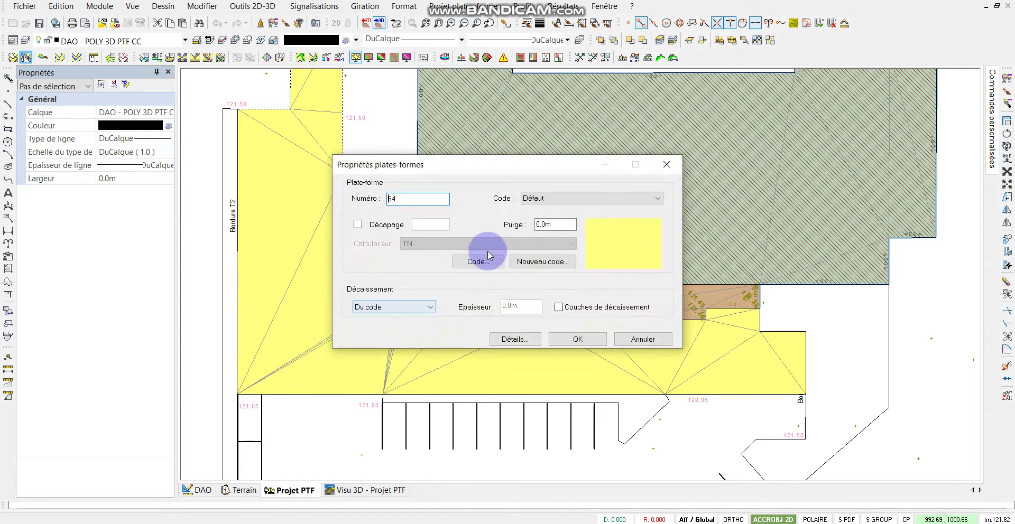
pyautogui.click(601, 199)
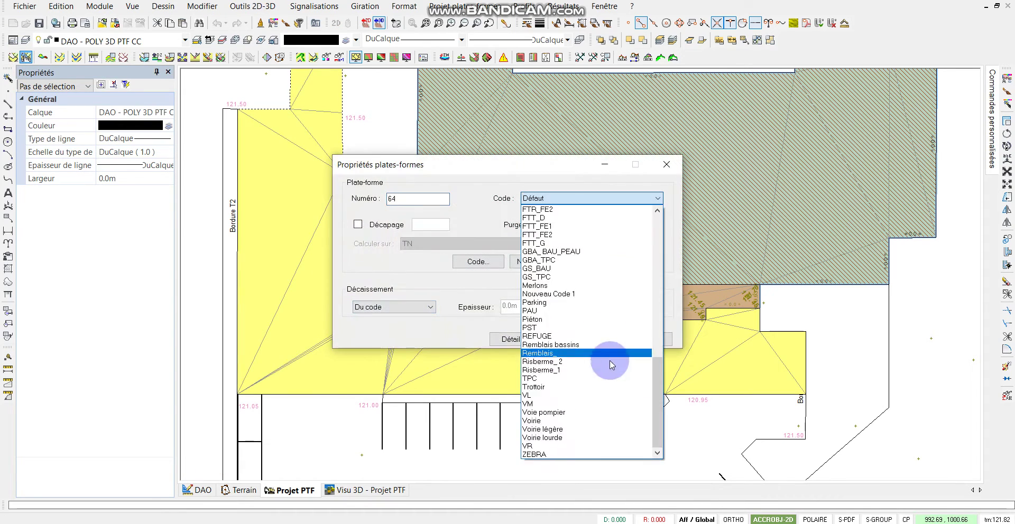
pyautogui.click(560, 438)
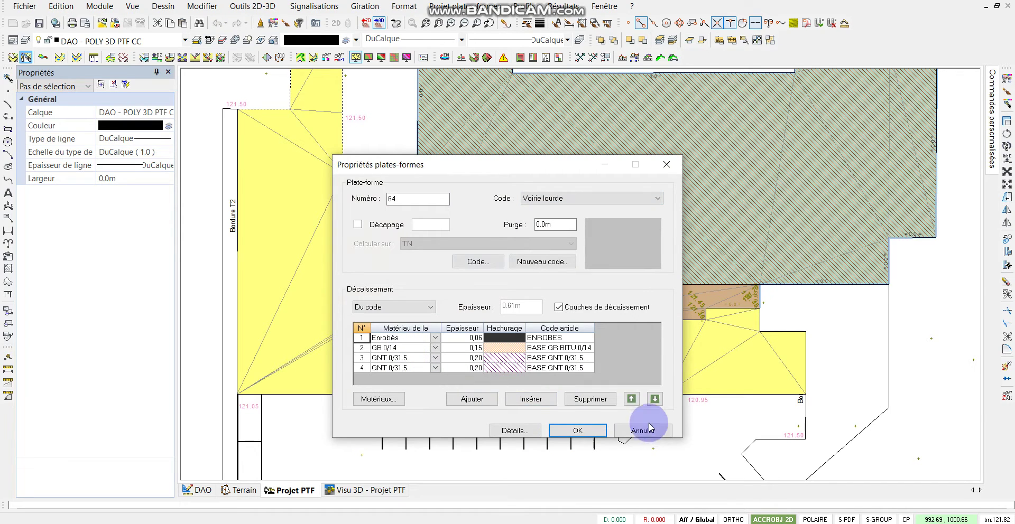
pyautogui.click(578, 431)
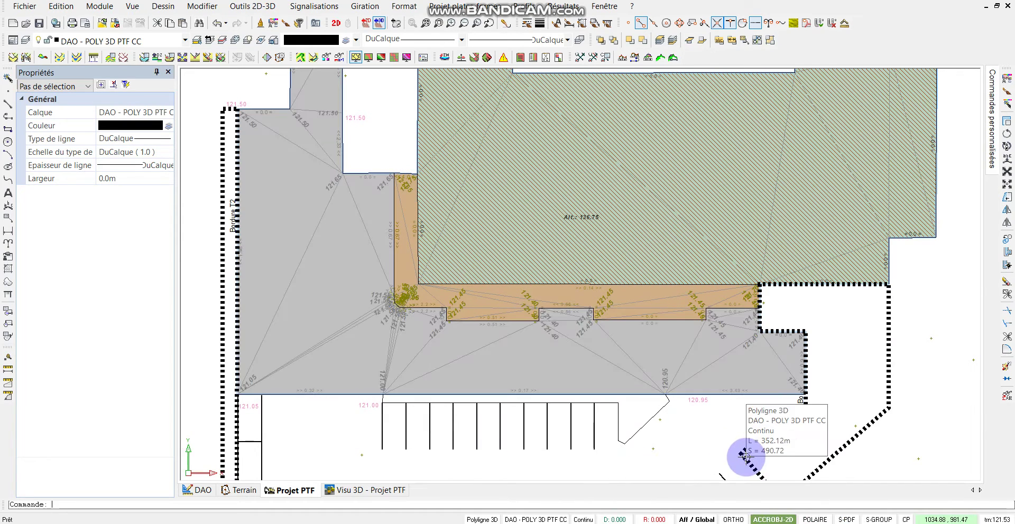
pyautogui.moveTo(702, 458); pyautogui.dragTo(702, 374, button='middle')
pyautogui.scroll(1, 684, 389)
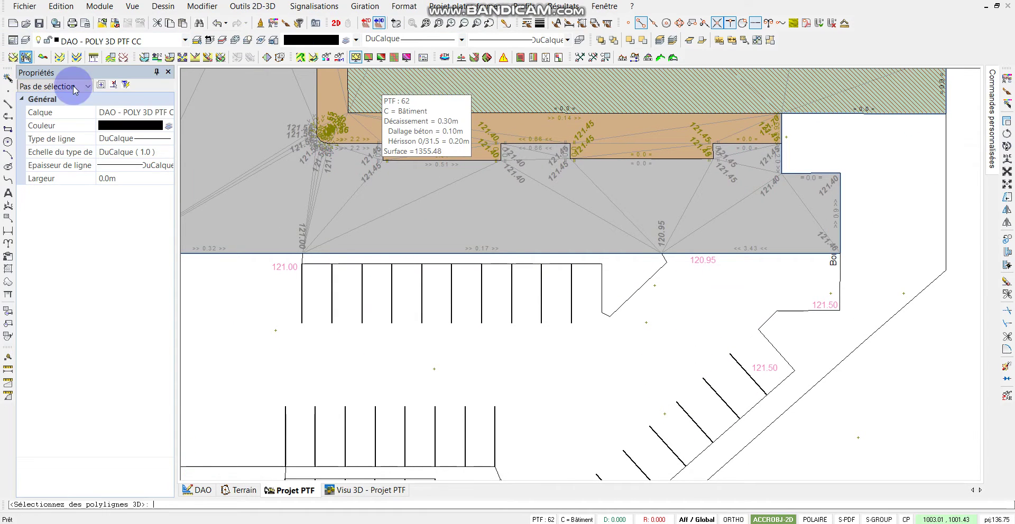
# Step: Turn the lower parking-island outline into an Espace vert platform
pyautogui.click(25, 58)
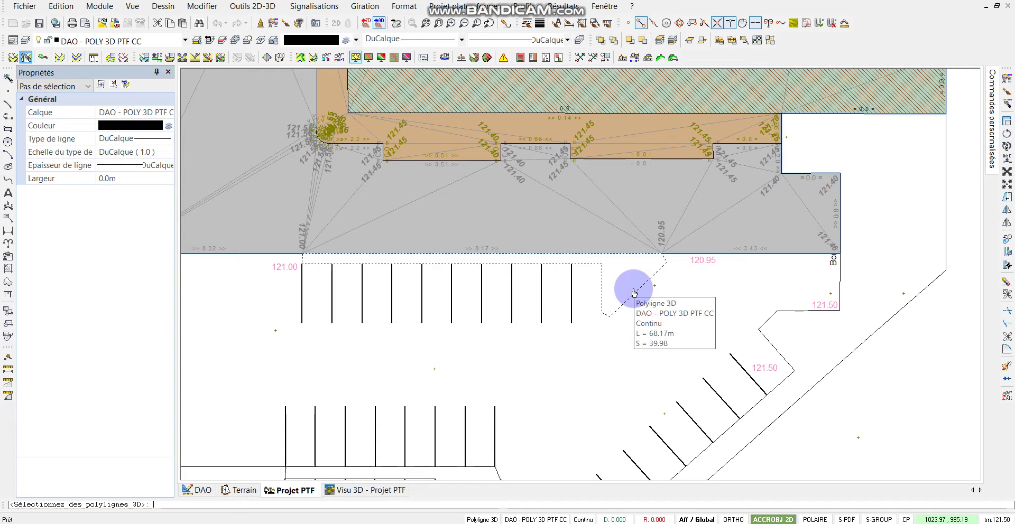
pyautogui.scroll(-1, 575, 381)
pyautogui.moveTo(571, 437); pyautogui.dragTo(571, 369, button='middle')
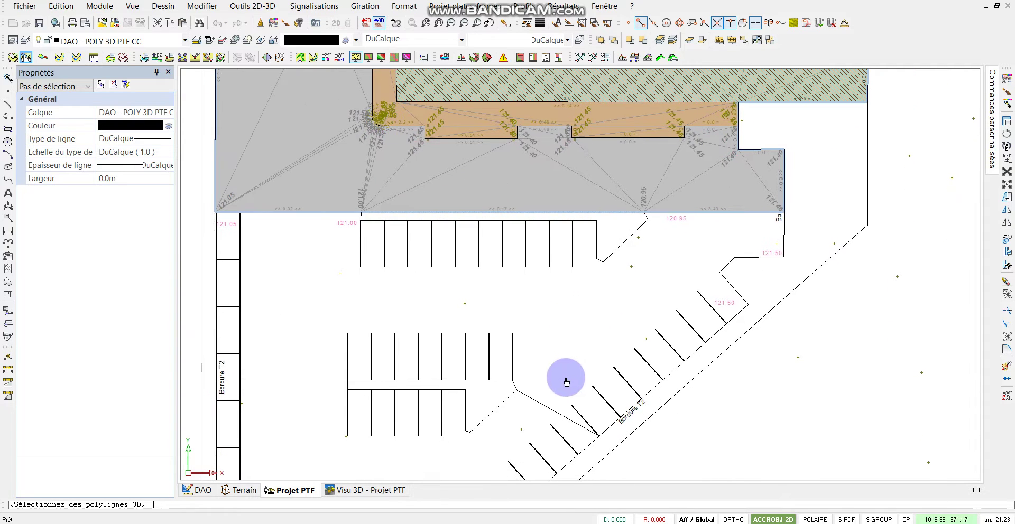
pyautogui.click(510, 406)
pyautogui.rightClick(559, 333)
pyautogui.click(597, 341)
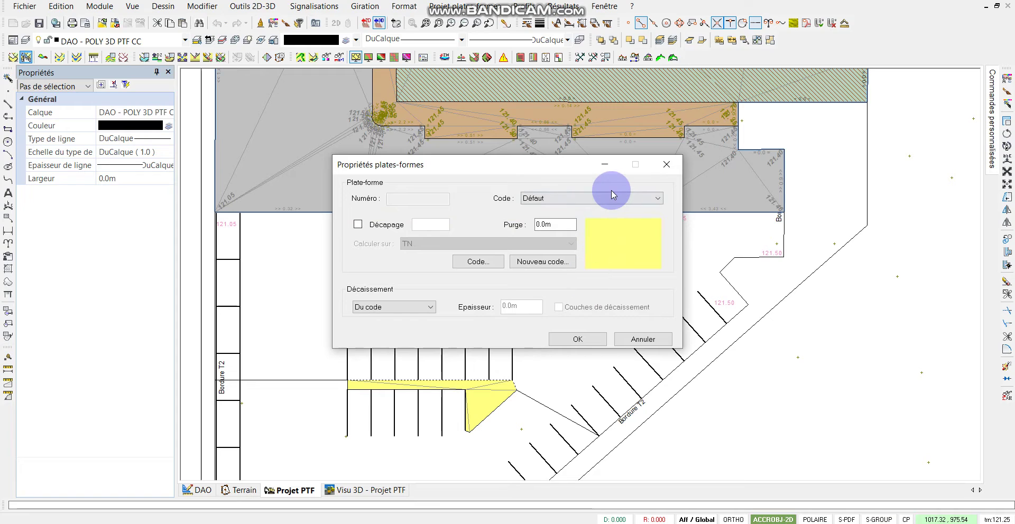
pyautogui.click(612, 200)
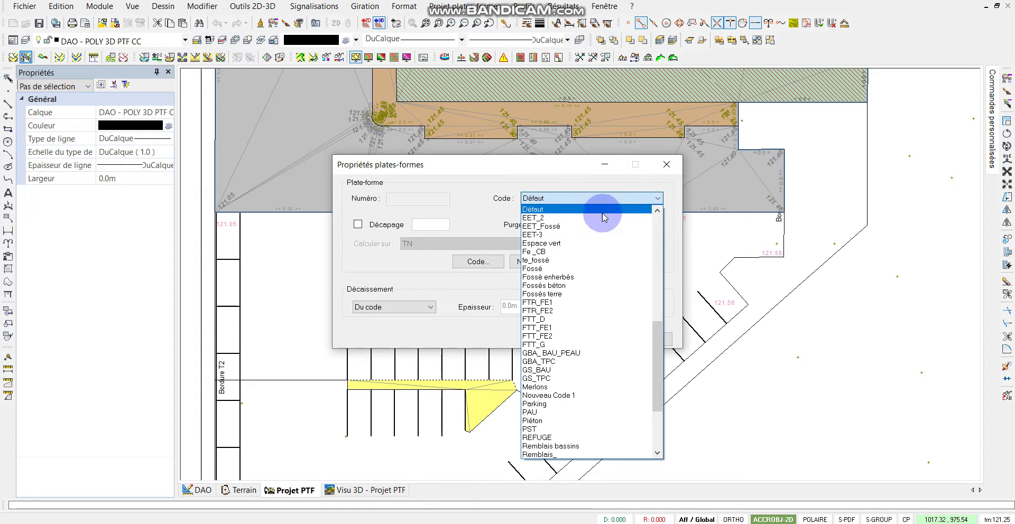
pyautogui.click(537, 244)
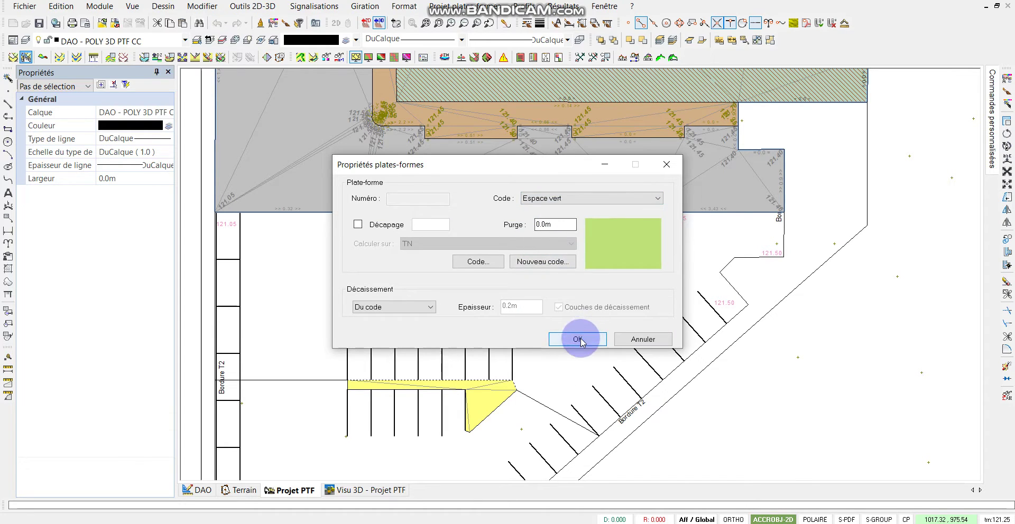
pyautogui.click(579, 340)
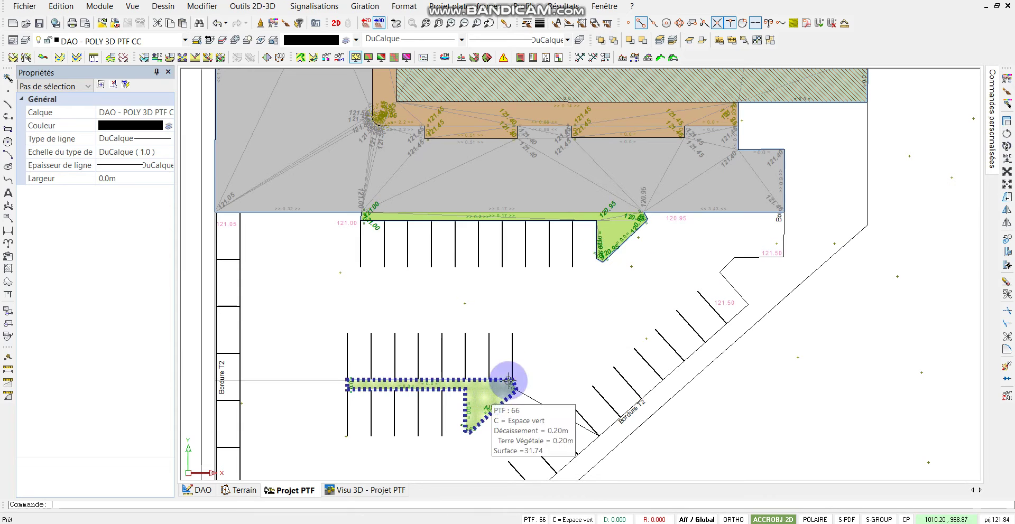
pyautogui.click(26, 61)
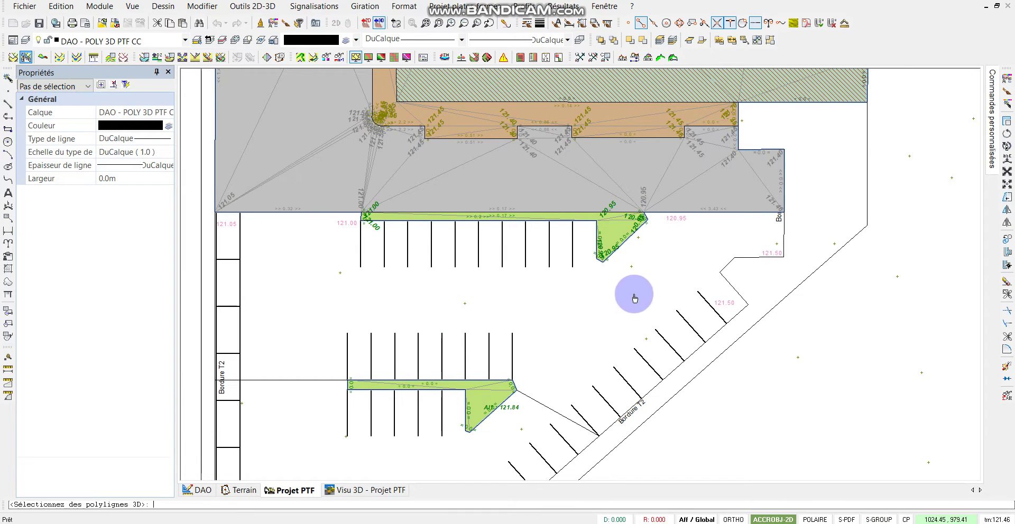
# Step: Make the central parking outline platform 67, coded Voirie lourde
pyautogui.click(721, 270)
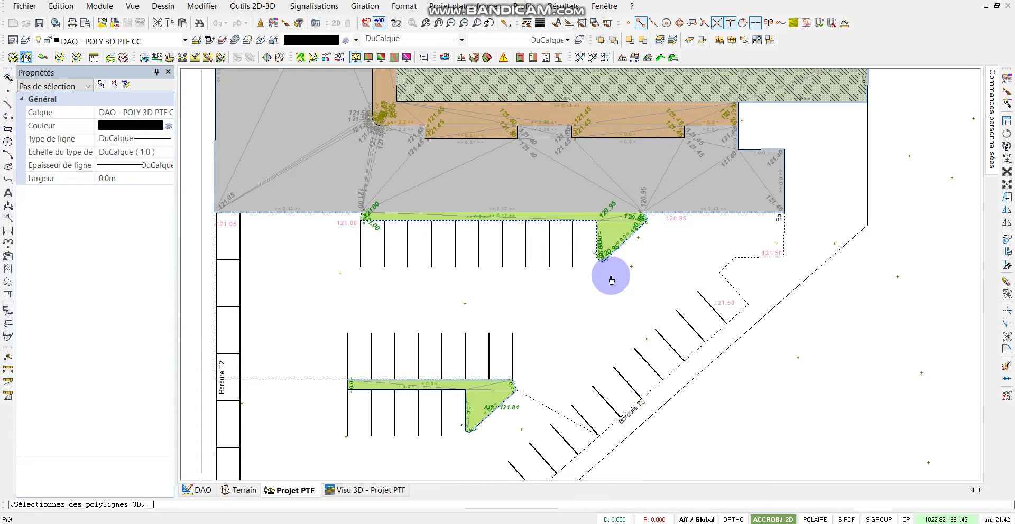
pyautogui.rightClick(610, 276)
pyautogui.click(659, 286)
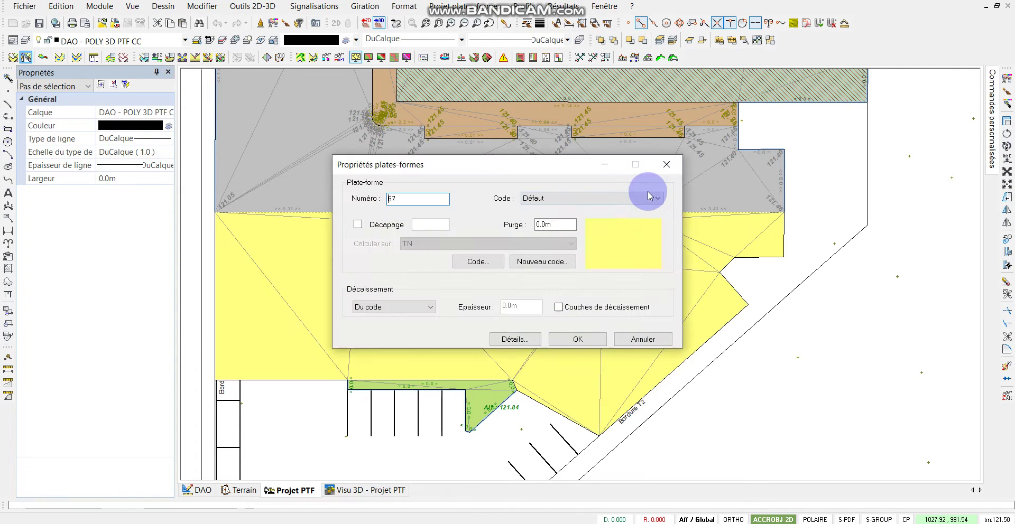
pyautogui.click(655, 198)
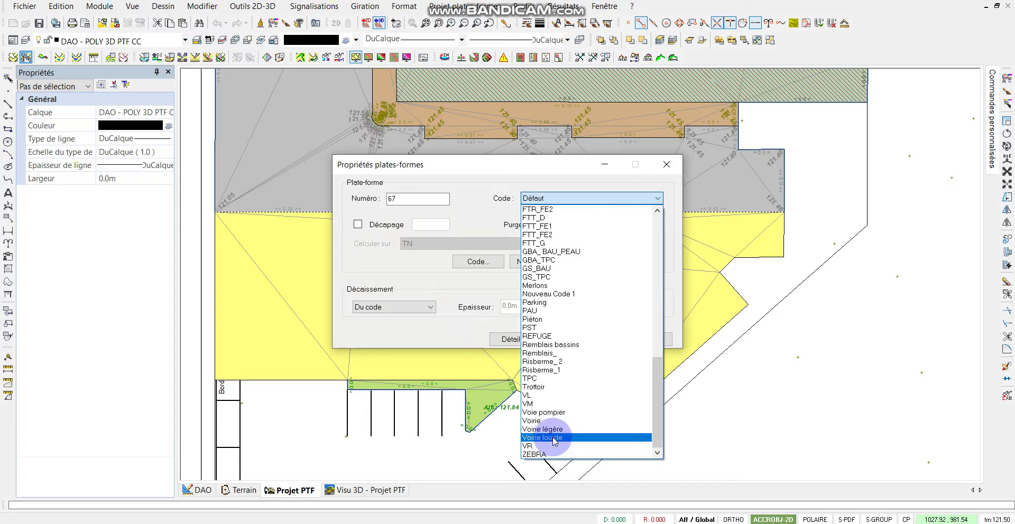
pyautogui.click(553, 439)
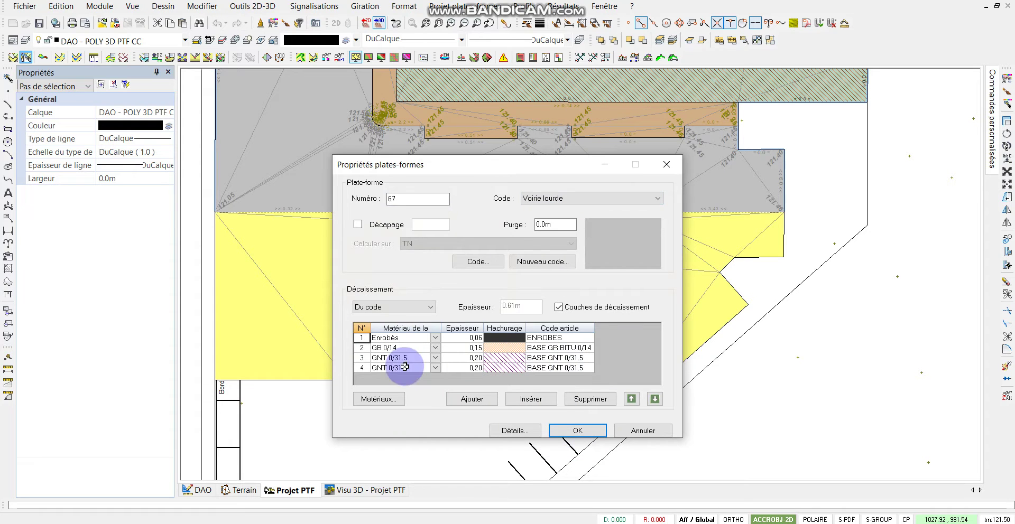
pyautogui.click(571, 432)
# Step: Zoom over the new parking platform and switch to the 3D project view
pyautogui.scroll(-2, 625, 394)
pyautogui.scroll(1, 652, 353)
pyautogui.scroll(1, 523, 356)
pyautogui.scroll(1, 550, 345)
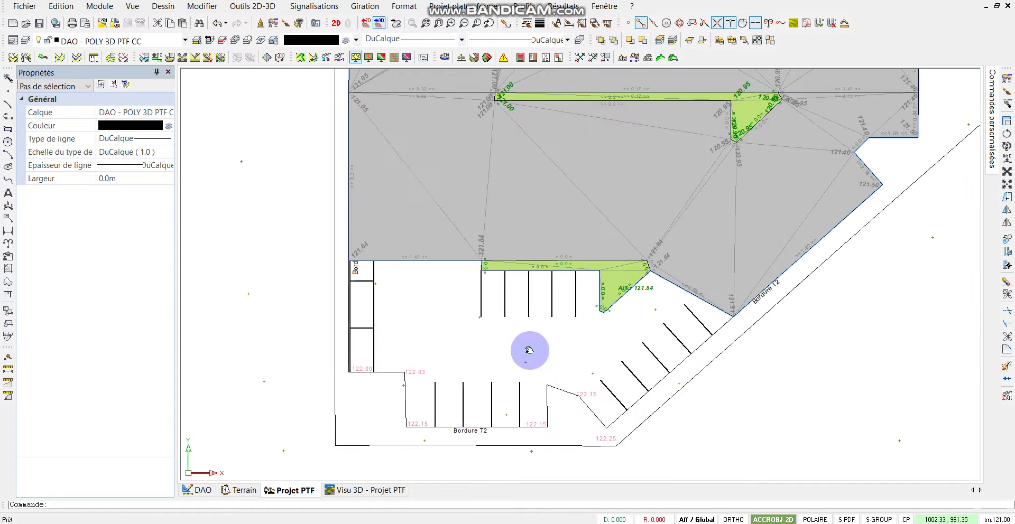
pyautogui.scroll(-1, 464, 376)
pyautogui.scroll(-1, 456, 367)
pyautogui.scroll(1, 418, 378)
pyautogui.scroll(-1, 449, 299)
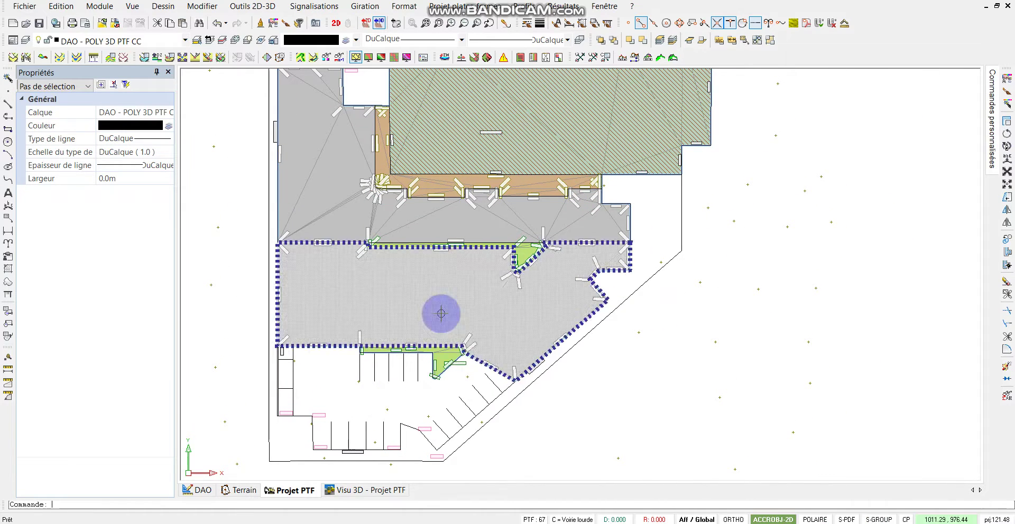
pyautogui.click(366, 492)
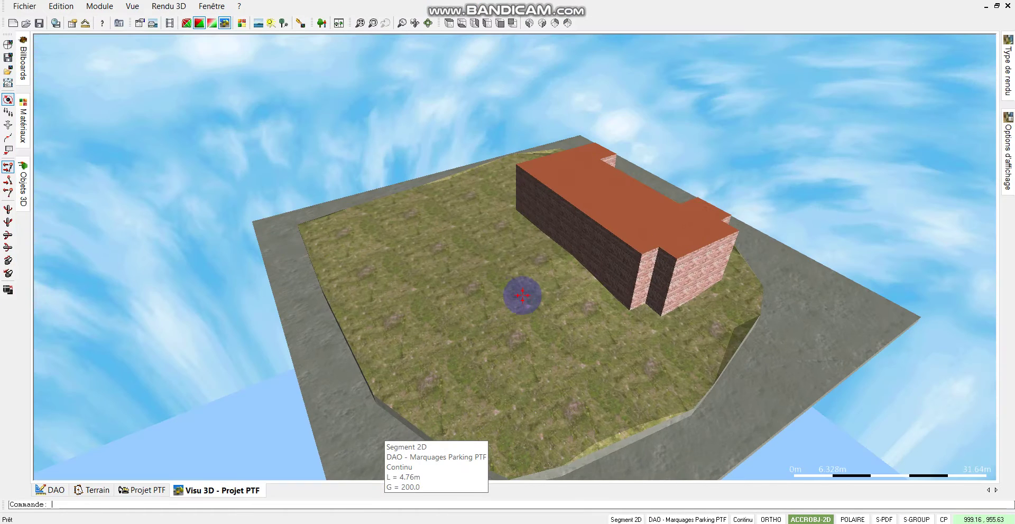
# Step: Regenerate the 3D scene and orbit to view the paved parking and green islands
pyautogui.click(300, 25)
pyautogui.moveTo(433, 304)
pyautogui.mouseDown()
pyautogui.moveTo(510, 306)
pyautogui.moveTo(573, 285)
pyautogui.moveTo(526, 330)
pyautogui.mouseUp()
# Step: Back on the plan, make the lower parking outline platform 68, coded Voirie lourde
pyautogui.click(156, 491)
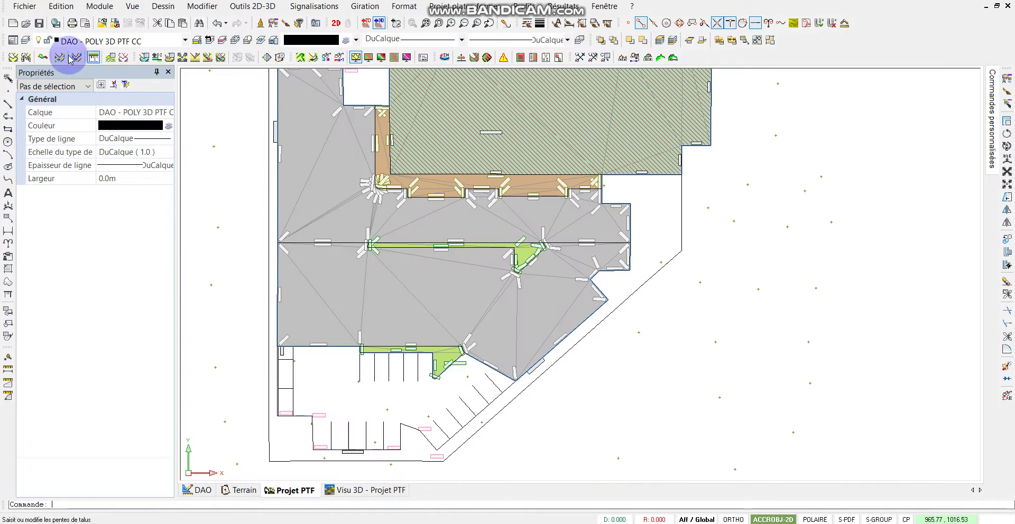
pyautogui.click(27, 59)
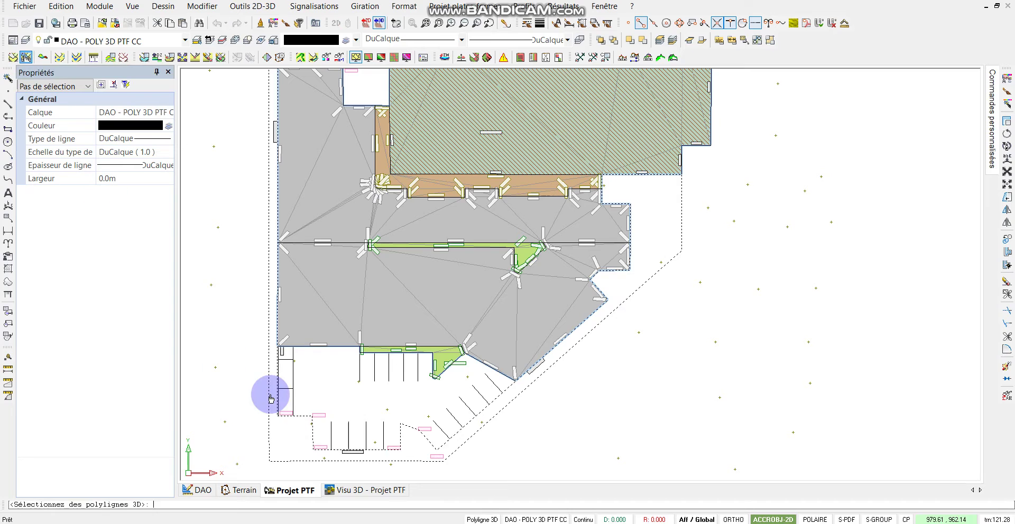
pyautogui.click(305, 419)
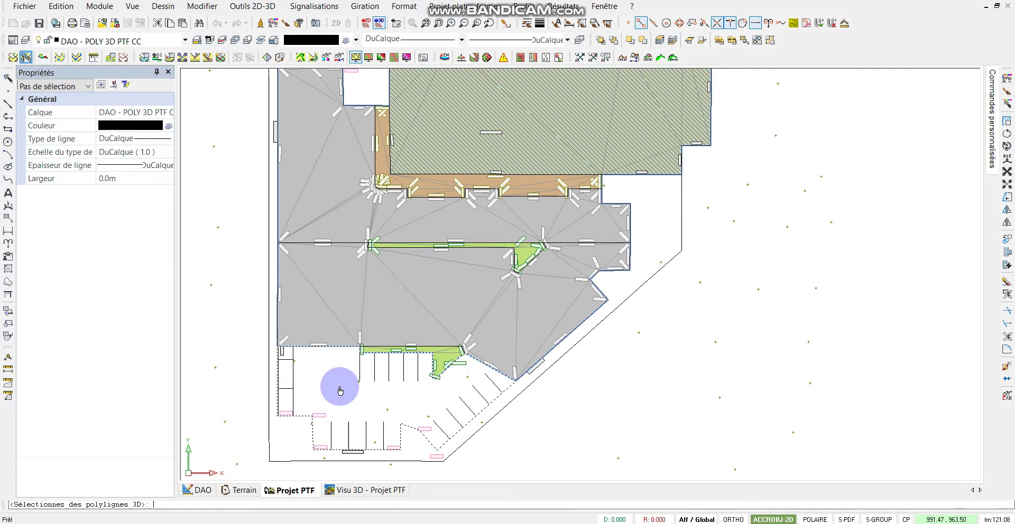
pyautogui.rightClick(344, 389)
pyautogui.click(370, 396)
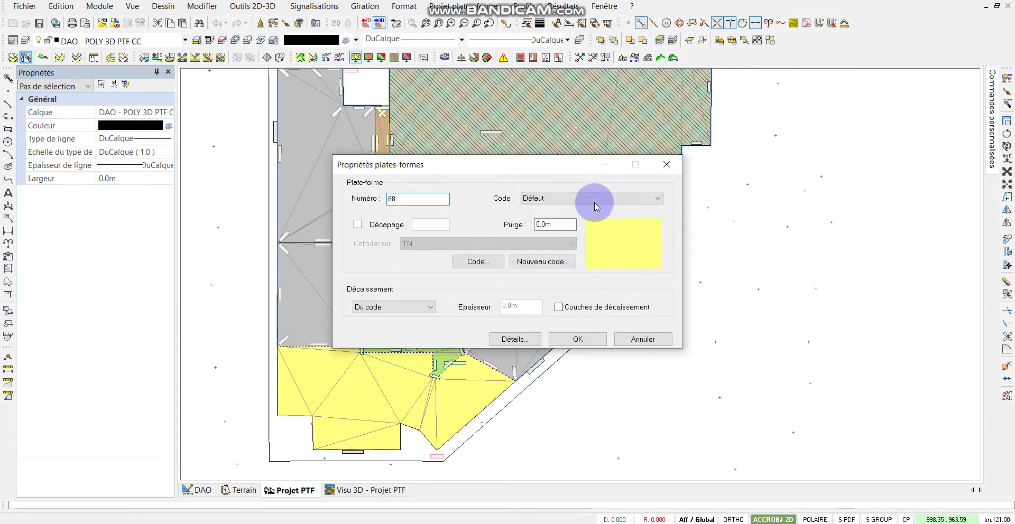
pyautogui.click(594, 209)
pyautogui.click(562, 439)
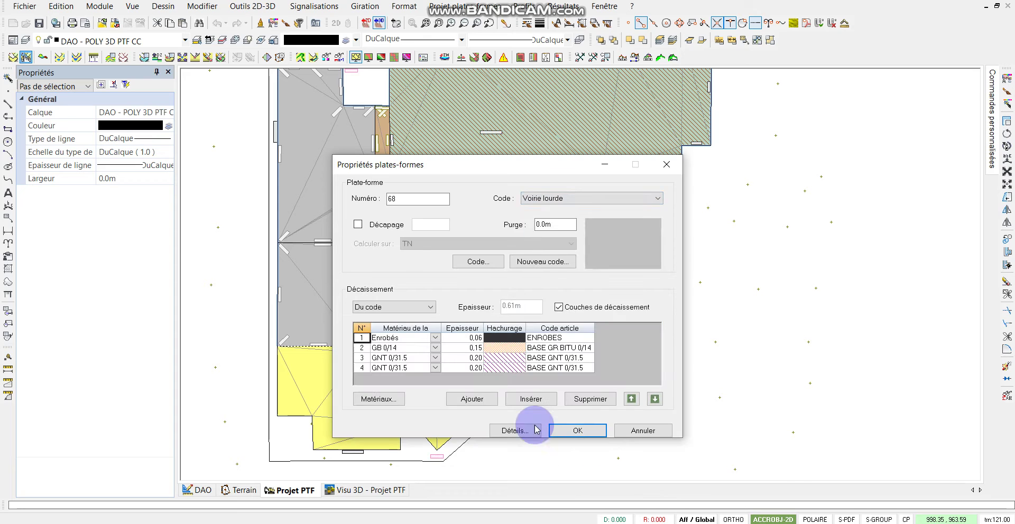
pyautogui.click(578, 431)
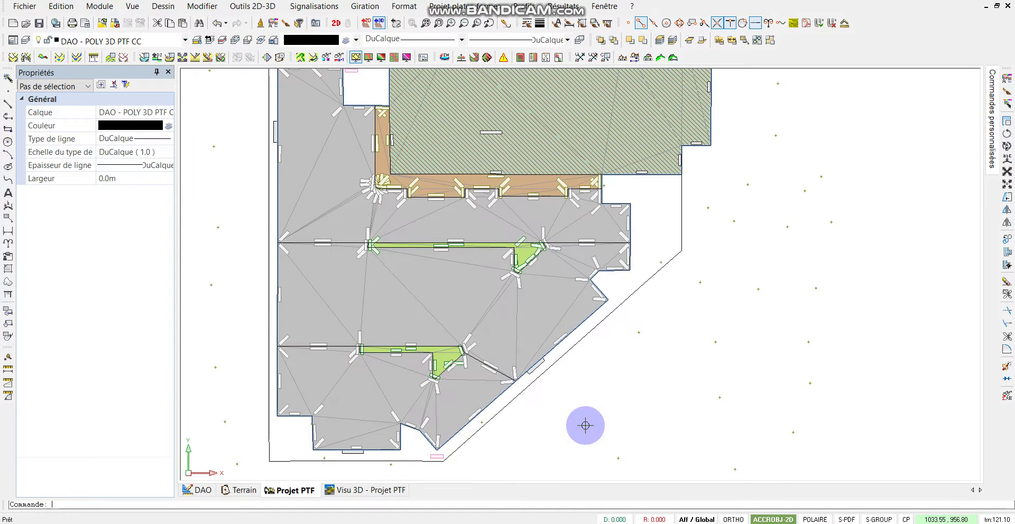
# Step: Create platform 69 from the outer border outline with the Espace vert code
pyautogui.moveTo(534, 407); pyautogui.dragTo(647, 377, button='middle')
pyautogui.moveTo(713, 349); pyautogui.dragTo(667, 378, button='middle')
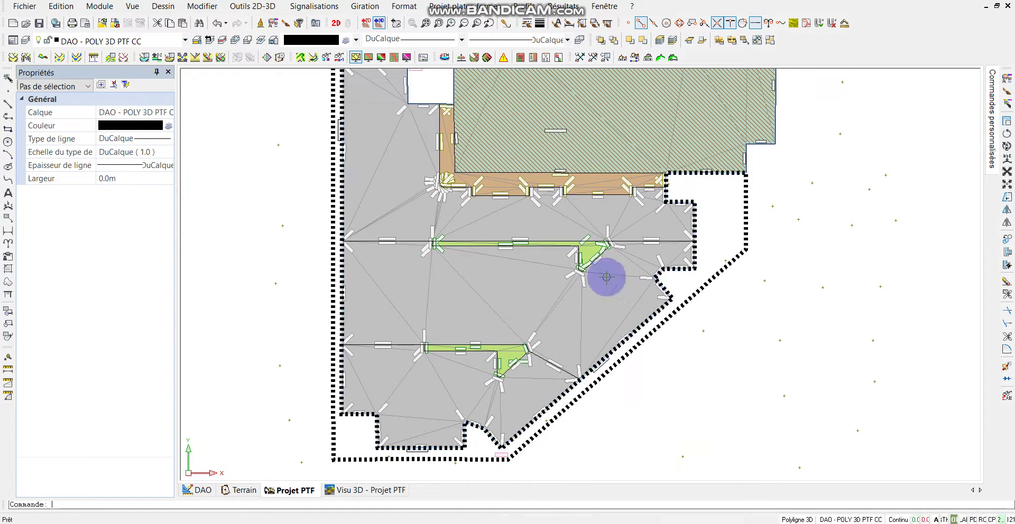
pyautogui.click(25, 58)
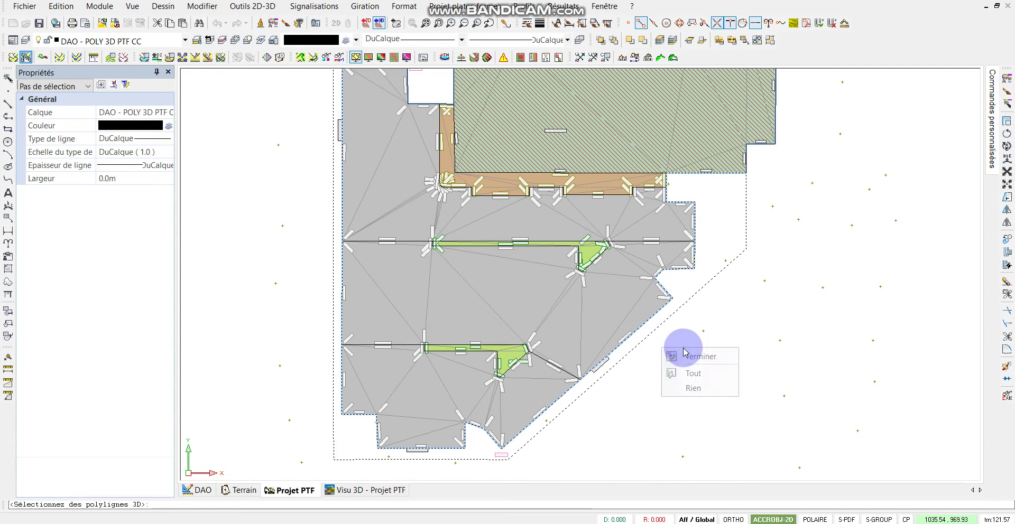
pyautogui.click(688, 356)
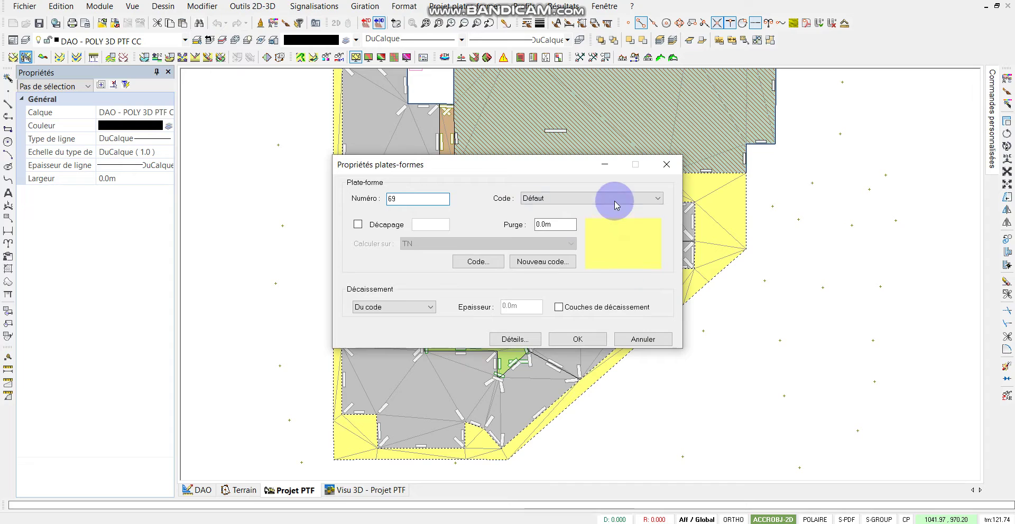
pyautogui.click(615, 206)
pyautogui.click(576, 239)
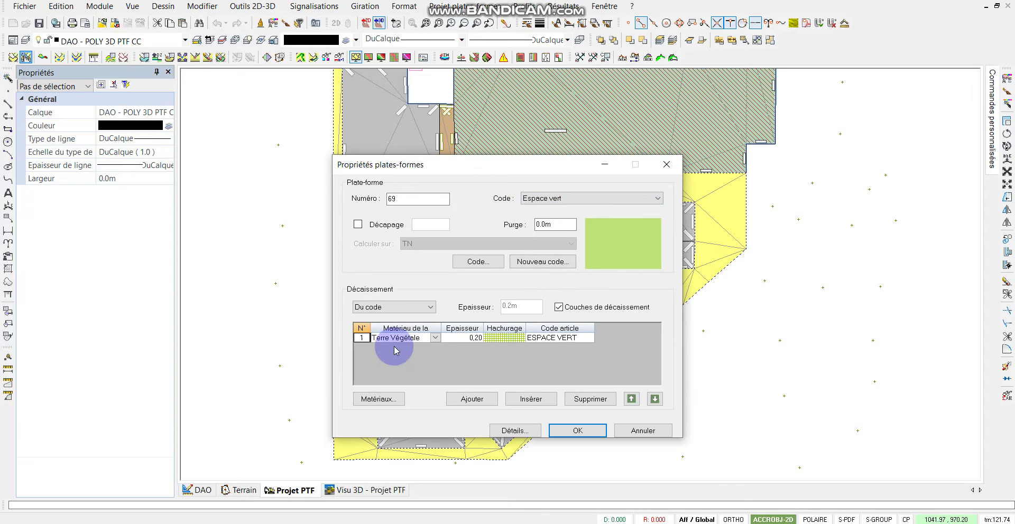
pyautogui.click(578, 430)
# Step: Regenerate the 3D scene and orbit to view the green border around the dark parking
pyautogui.scroll(-2, 702, 375)
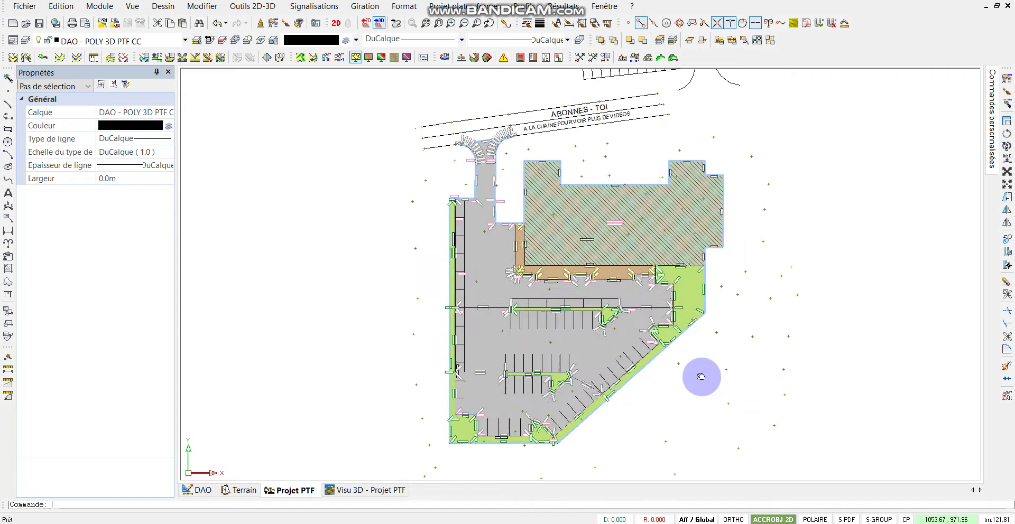
pyautogui.click(351, 490)
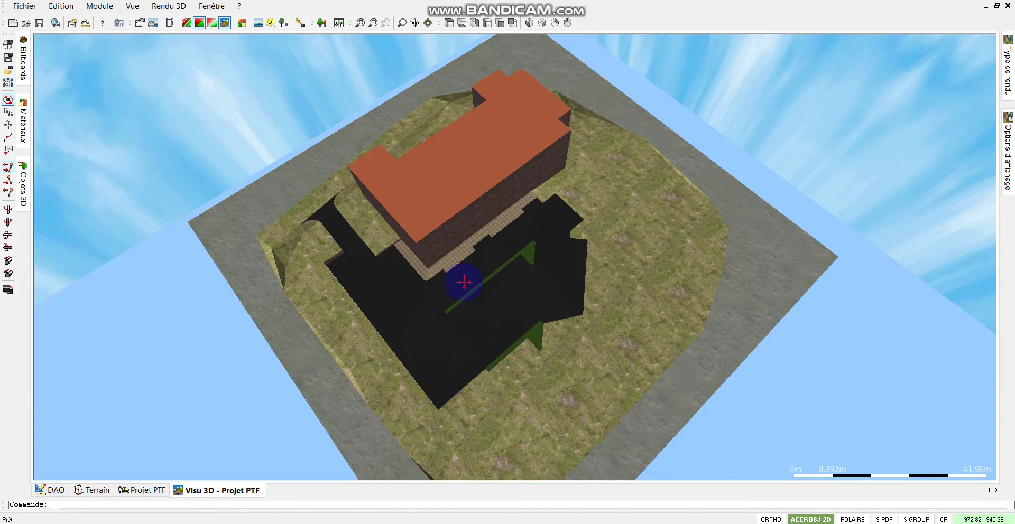
pyautogui.scroll(1, 481, 287)
pyautogui.click(300, 25)
pyautogui.click(427, 219)
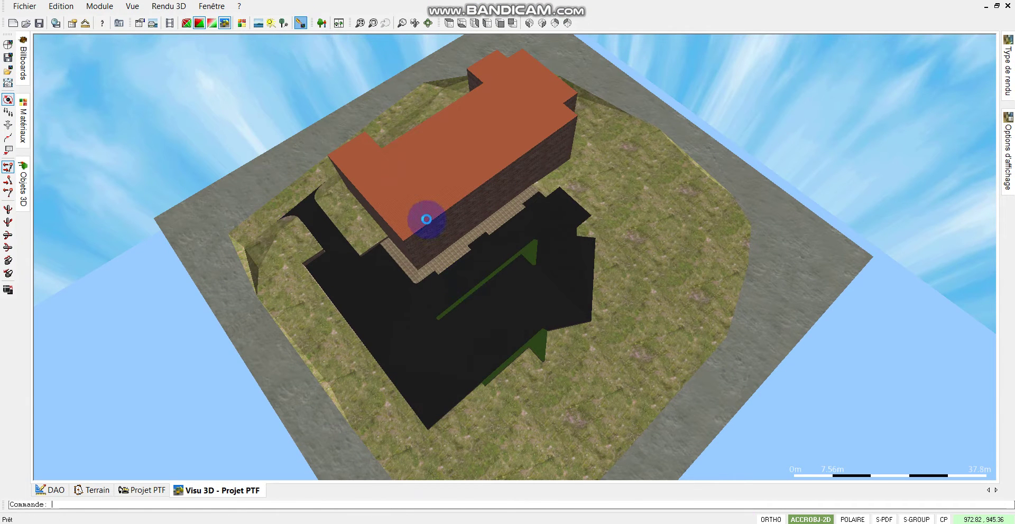
pyautogui.moveTo(547, 302); pyautogui.dragTo(524, 302)
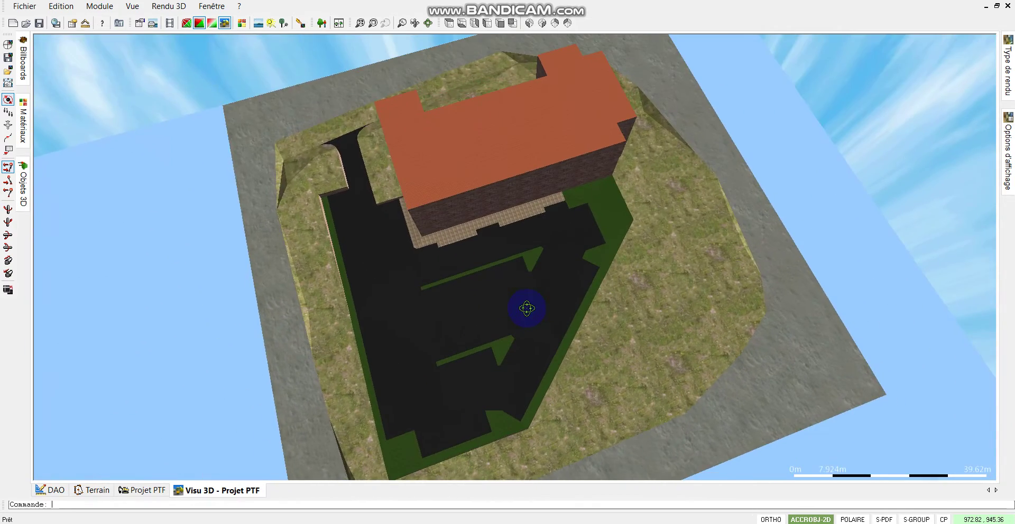
# Step: Exit back to the Projet PTF plan and zoom in on the parking layout
pyautogui.press('Escape')
pyautogui.scroll(2, 385, 192)
pyautogui.scroll(2, 351, 201)
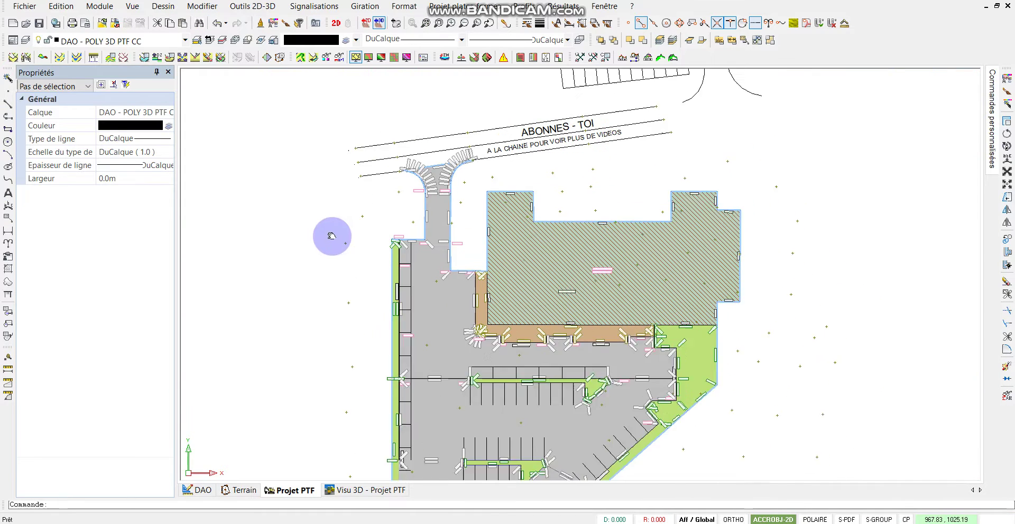
# Step: Start a new platform along the platform edge at the access road mouth
pyautogui.click(470, 8)
pyautogui.moveTo(475, 23)
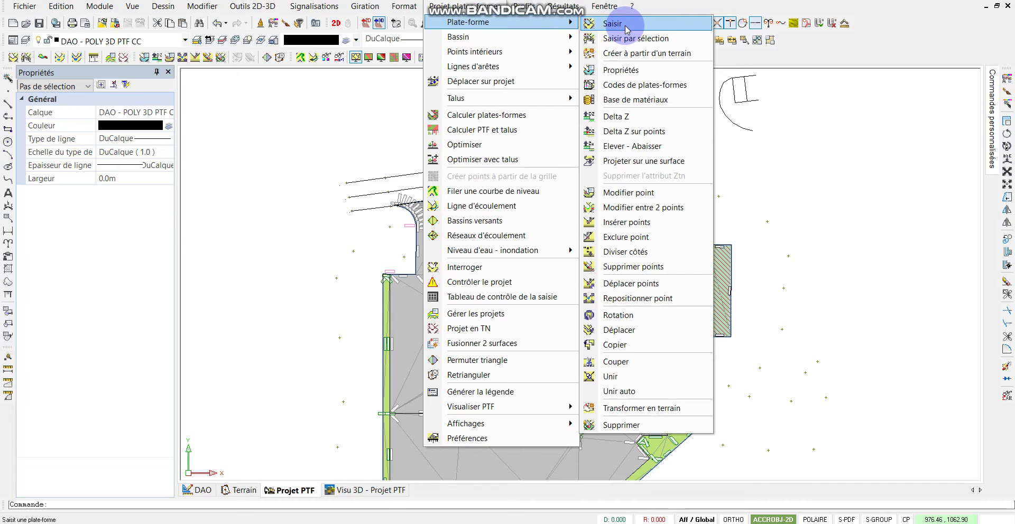
pyautogui.click(613, 24)
pyautogui.rightClick(445, 162)
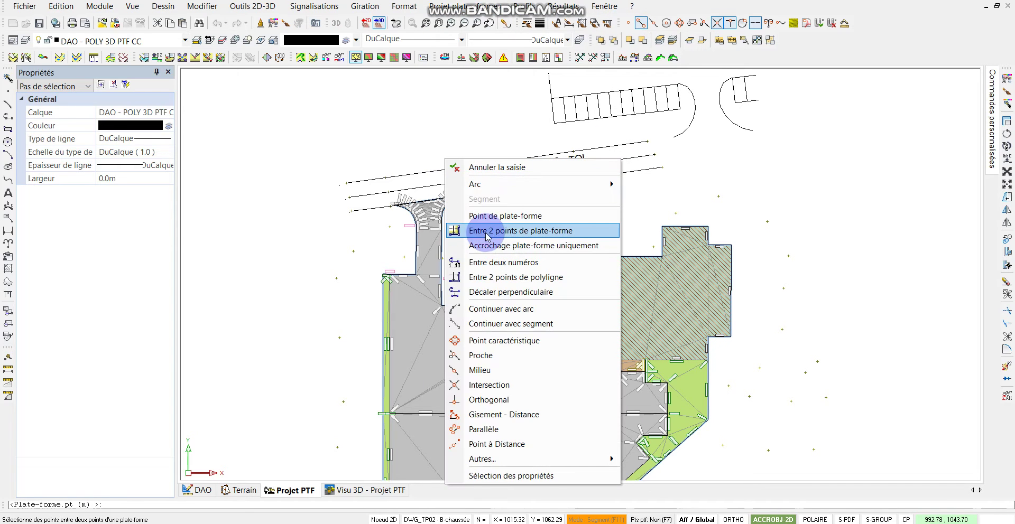
pyautogui.click(529, 233)
pyautogui.scroll(3, 446, 199)
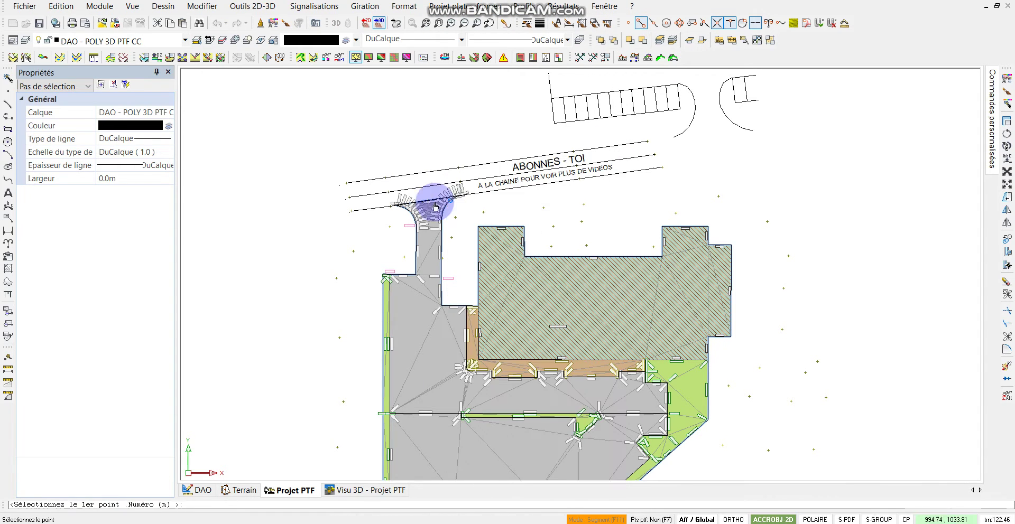
pyautogui.scroll(3, 389, 208)
pyautogui.click(366, 211)
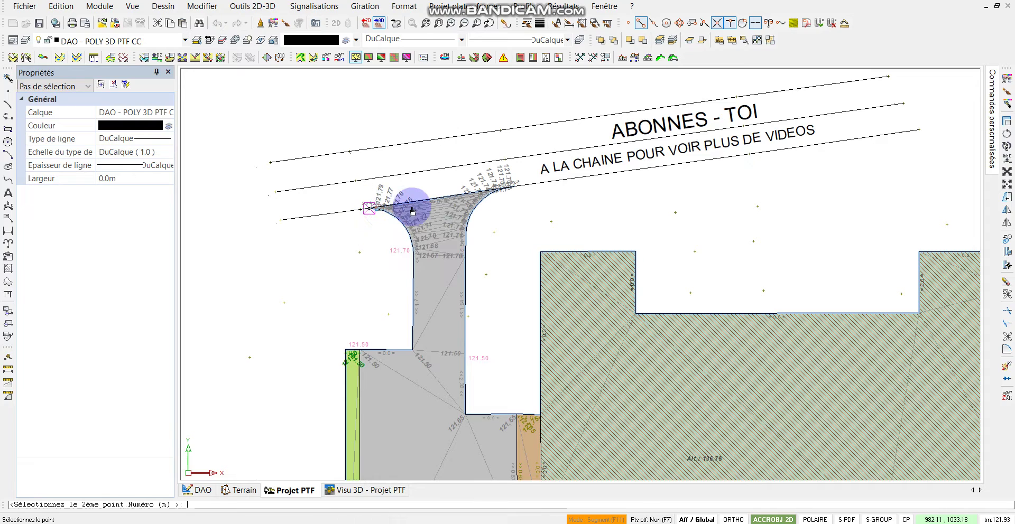
pyautogui.click(517, 189)
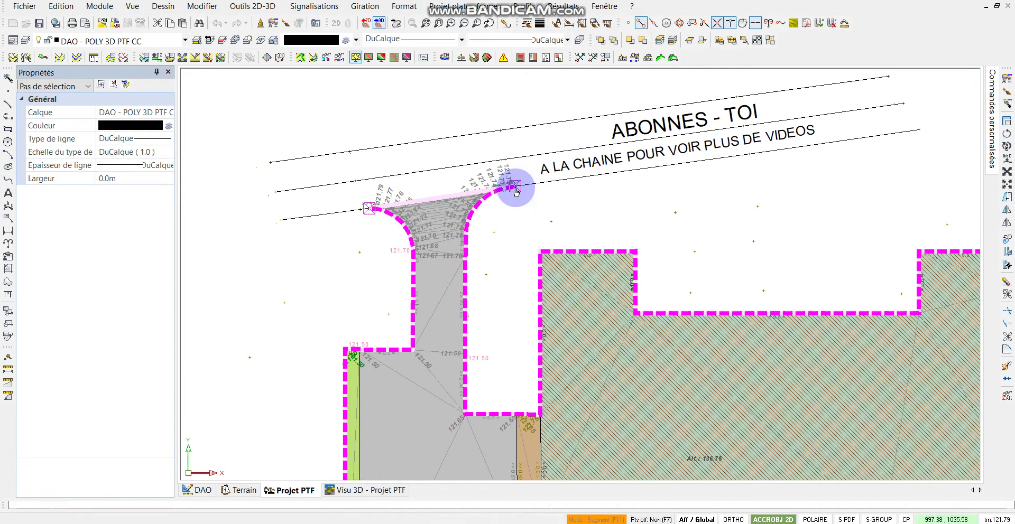
# Step: Trace the outline along the lower and upper street lines, adding the 121.82 corner, and close it
pyautogui.rightClick(618, 193)
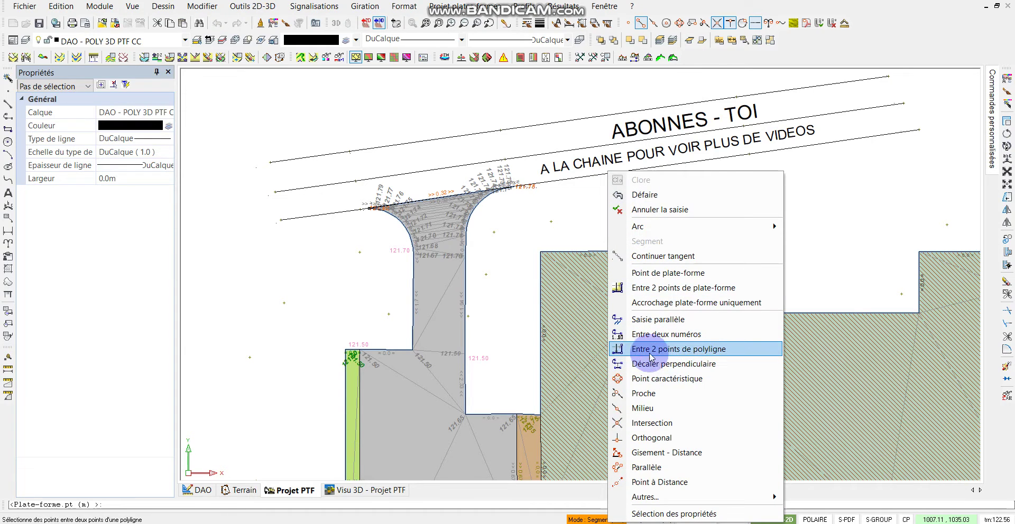
pyautogui.click(701, 349)
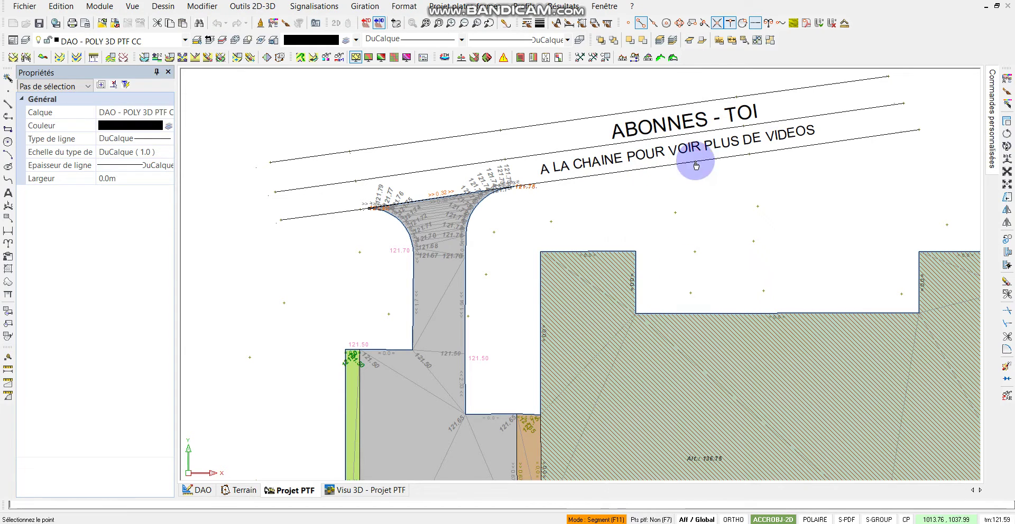
pyautogui.click(749, 154)
pyautogui.click(921, 132)
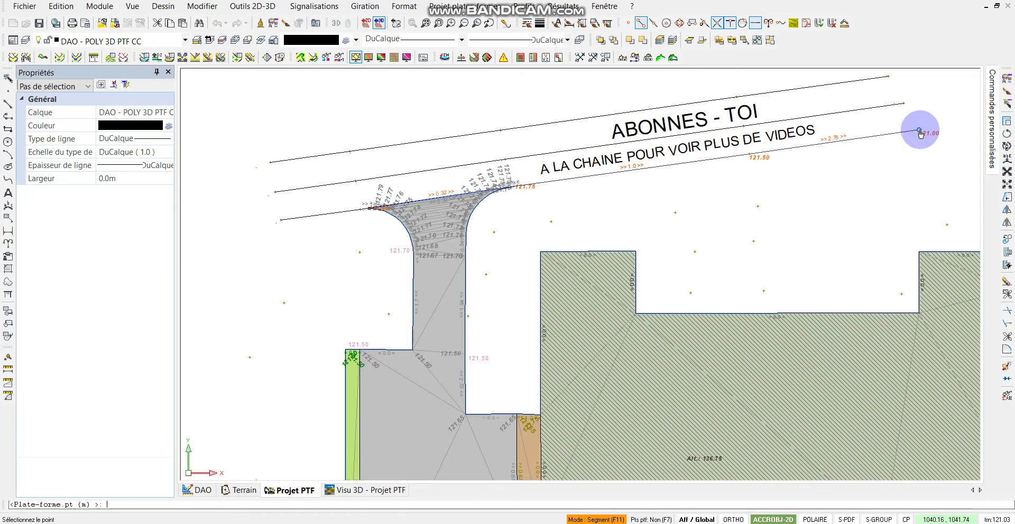
pyautogui.rightClick(924, 112)
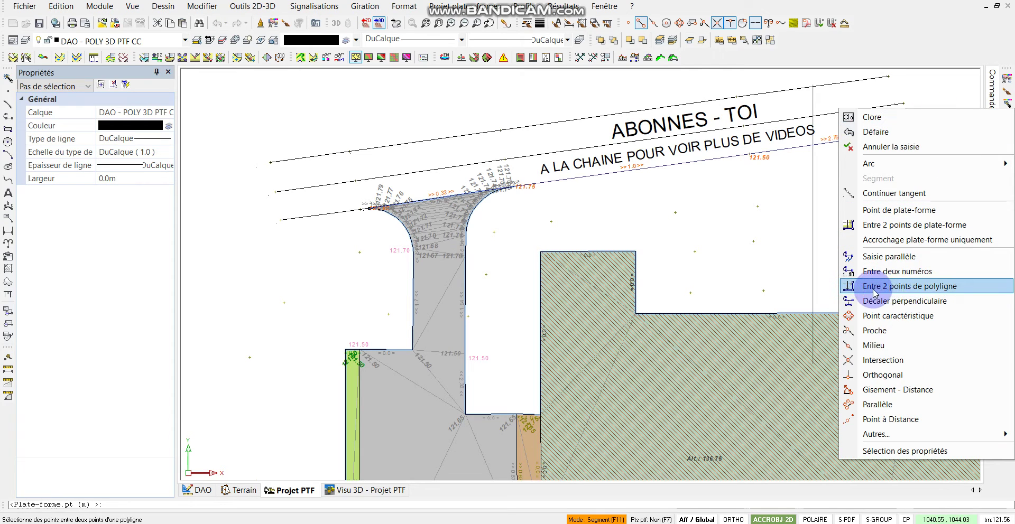
pyautogui.click(920, 290)
pyautogui.click(905, 103)
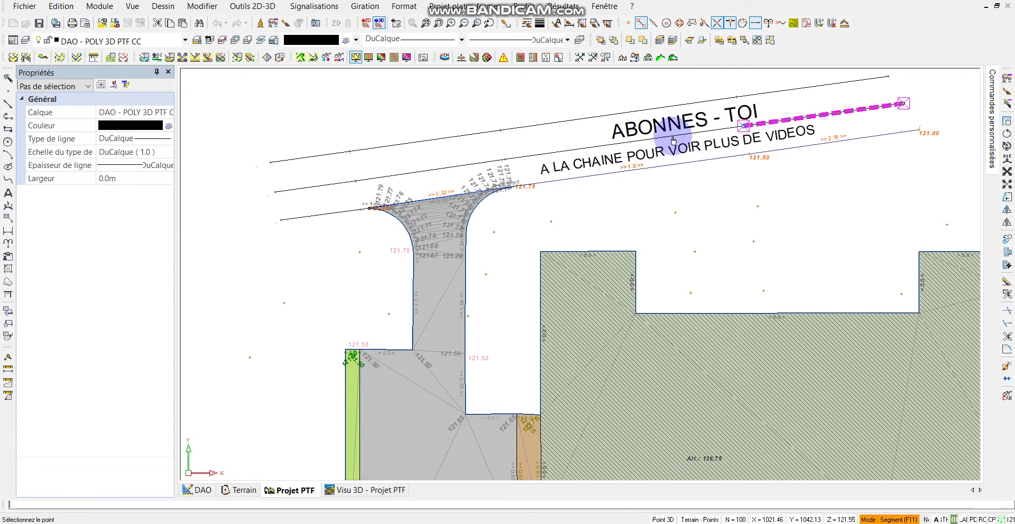
pyautogui.click(273, 192)
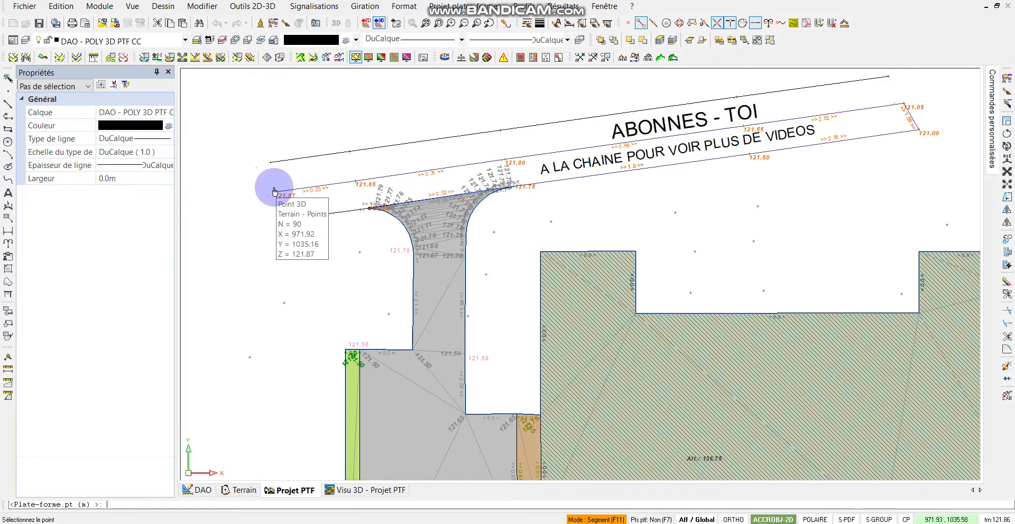
pyautogui.click(283, 226)
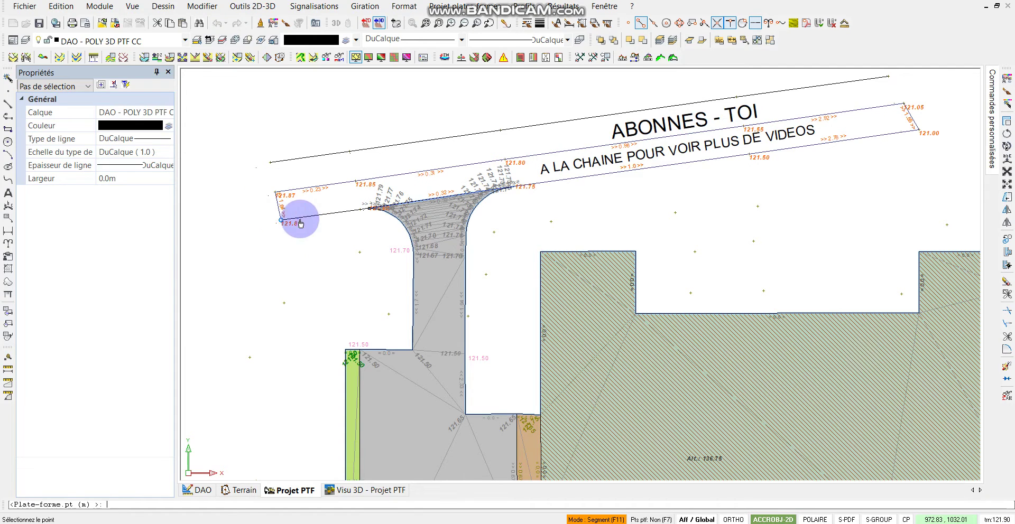
pyautogui.rightClick(353, 233)
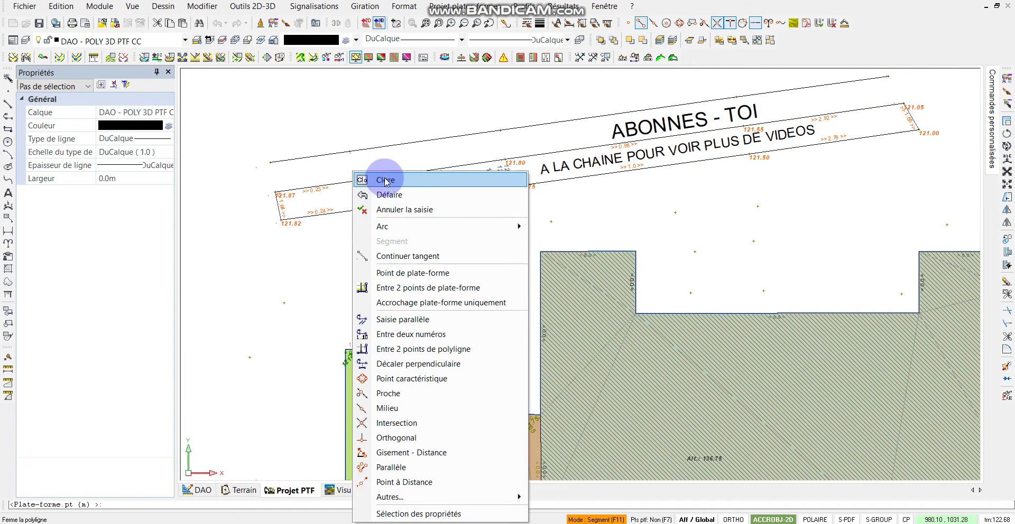
pyautogui.click(394, 182)
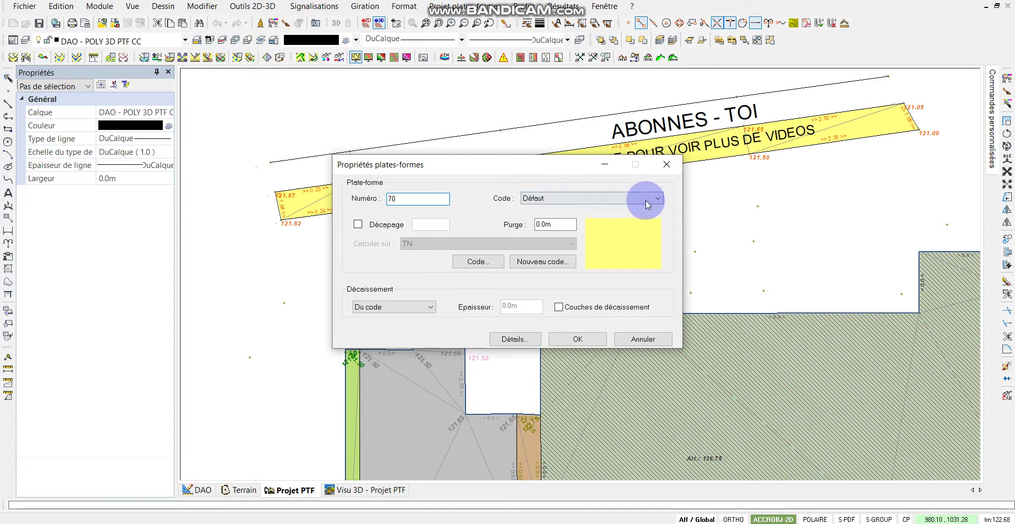
# Step: Set platform 70's code to Voirie lourde and confirm its properties
pyautogui.click(647, 205)
pyautogui.scroll(-3, 566, 455)
pyautogui.click(547, 439)
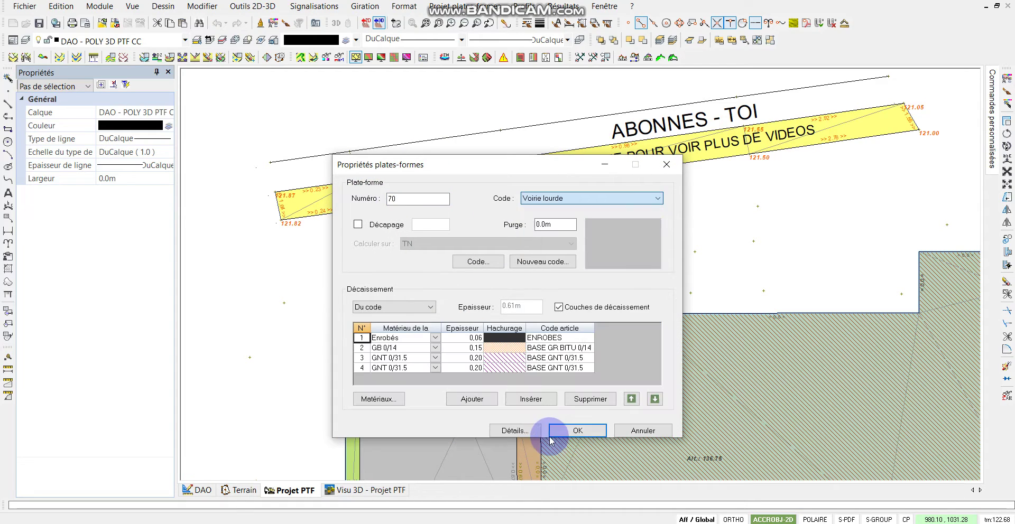
pyautogui.click(579, 431)
pyautogui.scroll(2, 572, 275)
pyautogui.scroll(-1, 572, 275)
pyautogui.scroll(-1, 596, 288)
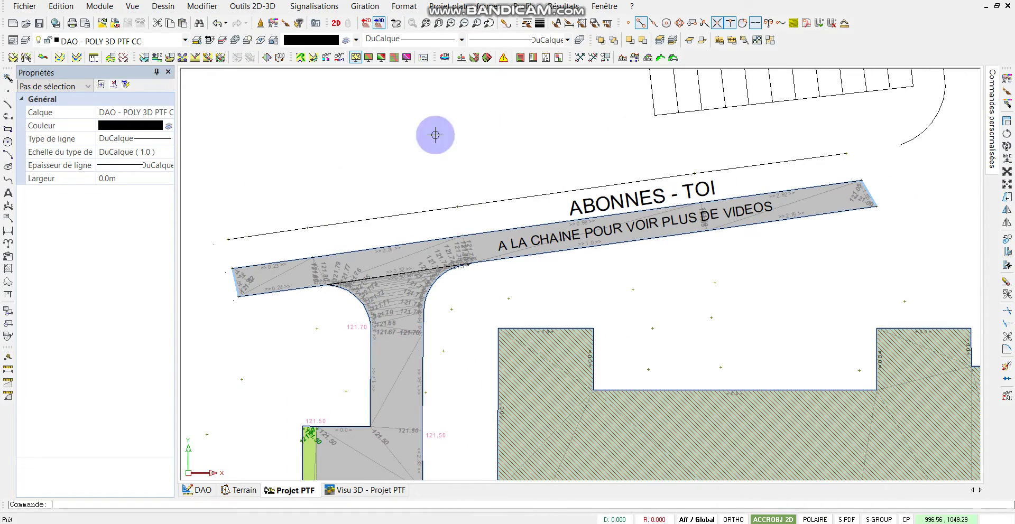
# Step: Outline a new platform from the road band edge up to the upper street line and close it
pyautogui.click(13, 57)
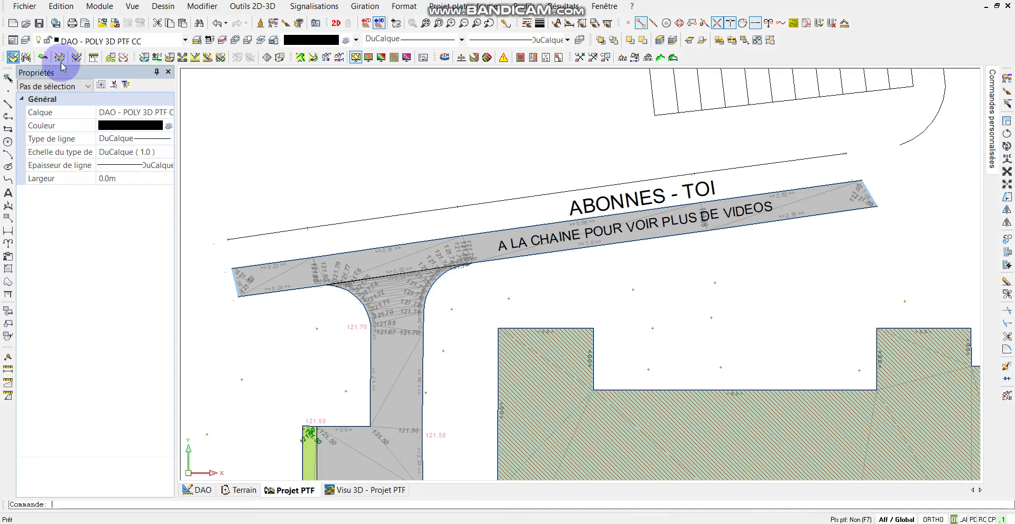
pyautogui.rightClick(461, 184)
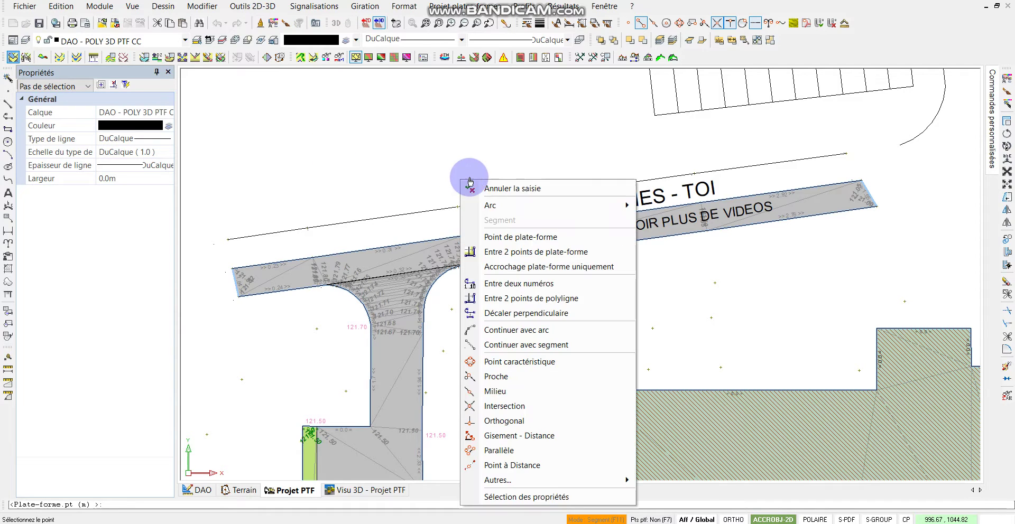
pyautogui.click(562, 252)
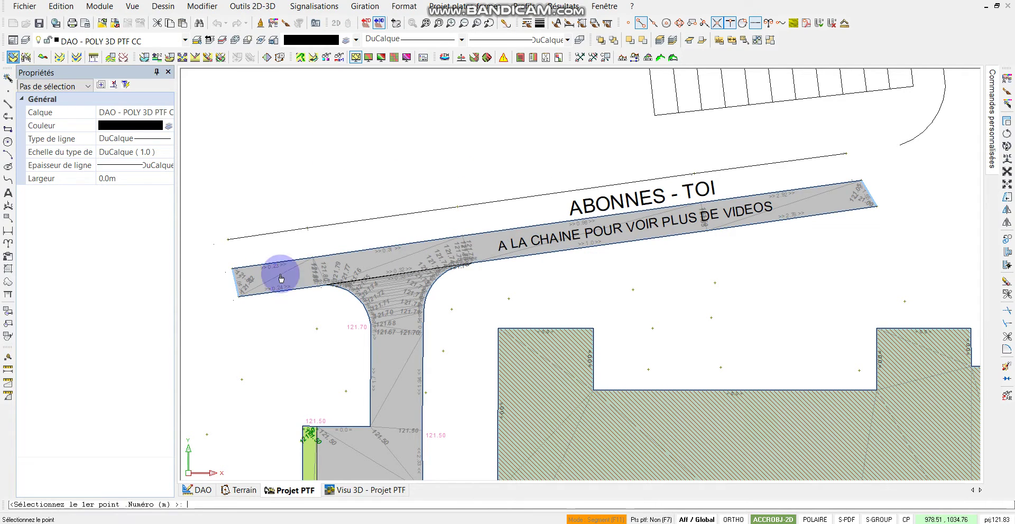
pyautogui.click(232, 268)
pyautogui.click(859, 182)
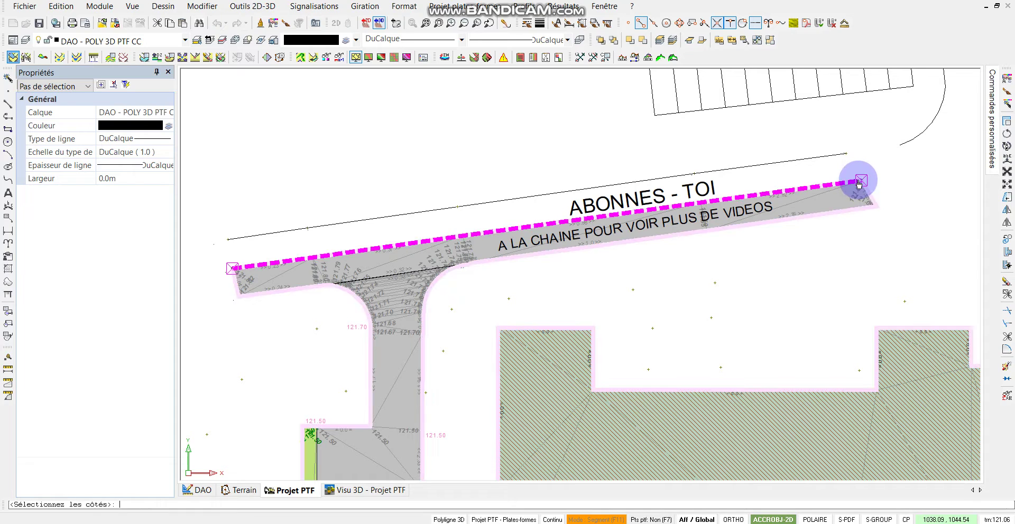
pyautogui.click(844, 186)
pyautogui.rightClick(801, 134)
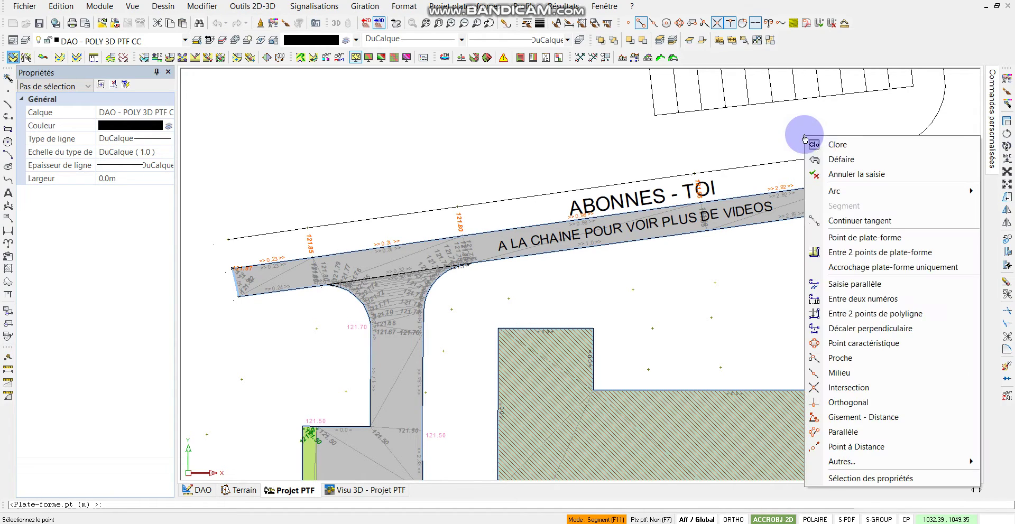
pyautogui.click(891, 314)
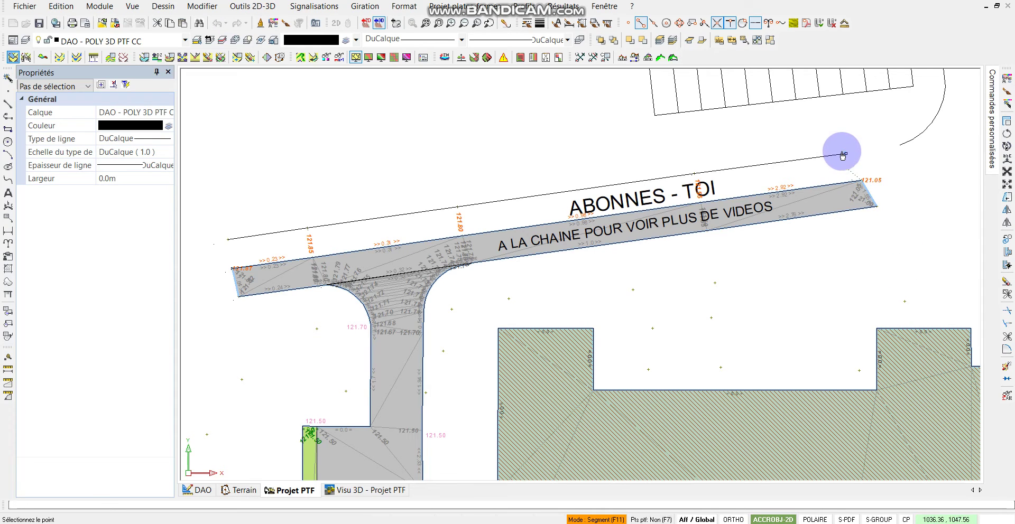
pyautogui.click(225, 240)
pyautogui.rightClick(274, 176)
pyautogui.click(280, 178)
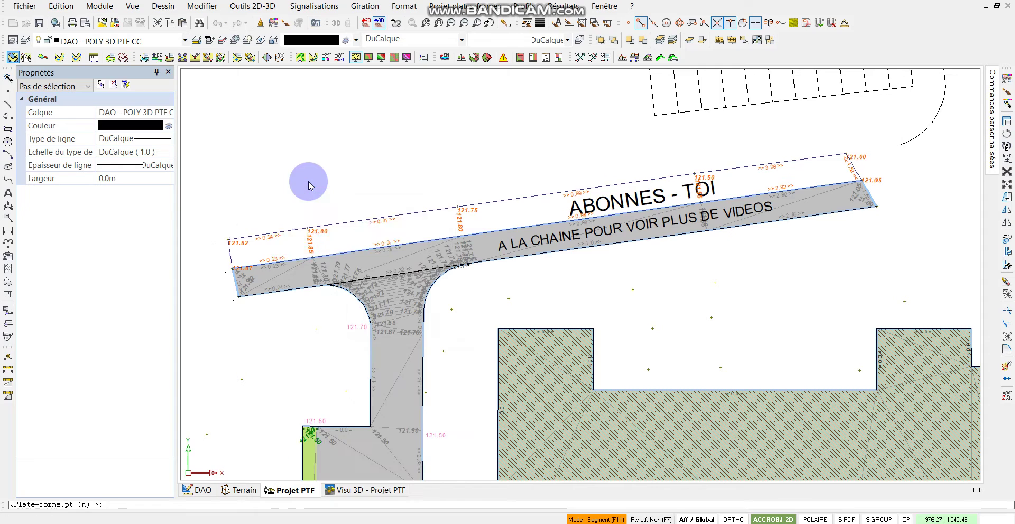
# Step: Give platform 71 the Voirie lourde code and confirm
pyautogui.click(621, 203)
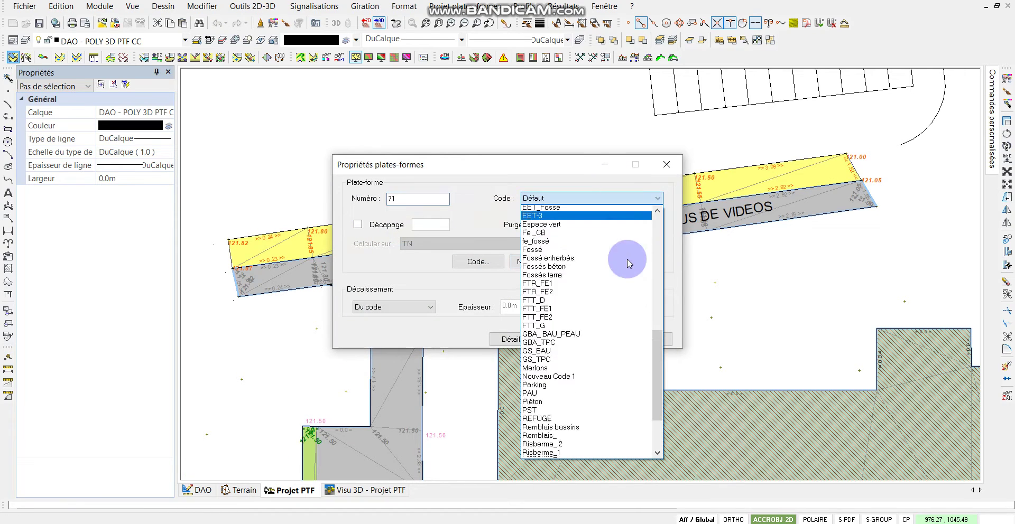
pyautogui.click(558, 439)
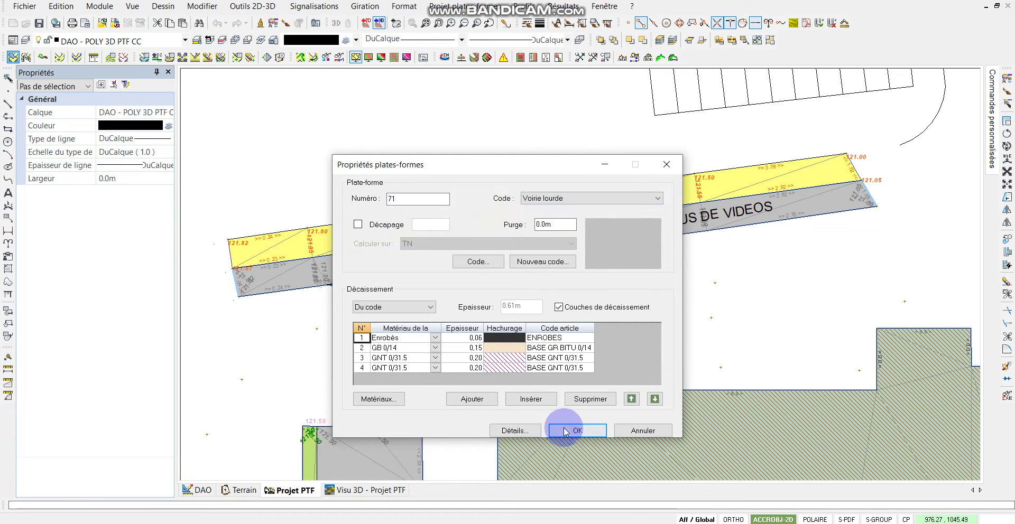
pyautogui.click(577, 431)
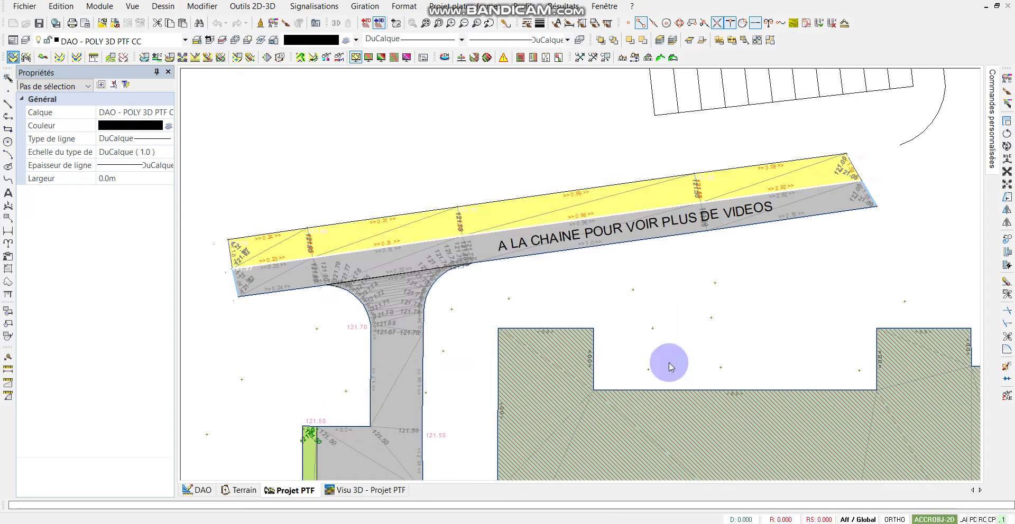
pyautogui.scroll(-2, 676, 258)
# Step: Regenerate the 3D scene, orbit to check the dark street band and access road, then return to the plan
pyautogui.moveTo(676, 258); pyautogui.dragTo(635, 203, button='middle')
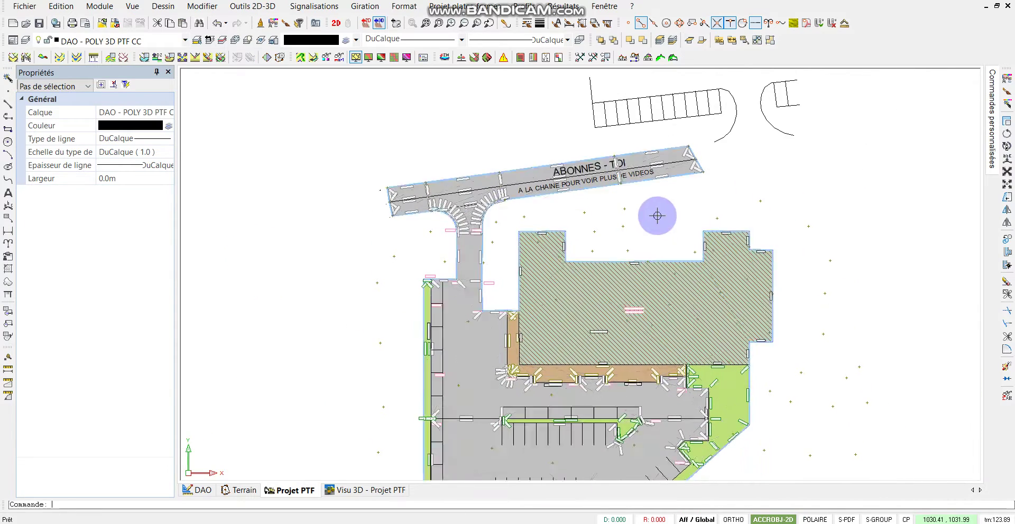
pyautogui.click(383, 494)
pyautogui.moveTo(442, 255)
pyautogui.mouseDown()
pyautogui.moveTo(476, 325)
pyautogui.moveTo(538, 249)
pyautogui.moveTo(358, 173)
pyautogui.mouseUp()
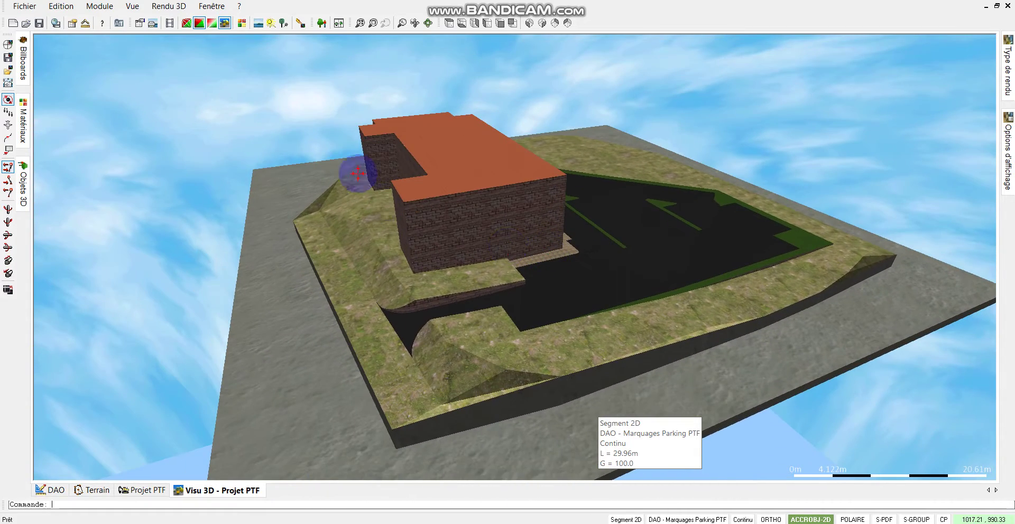
pyautogui.click(300, 24)
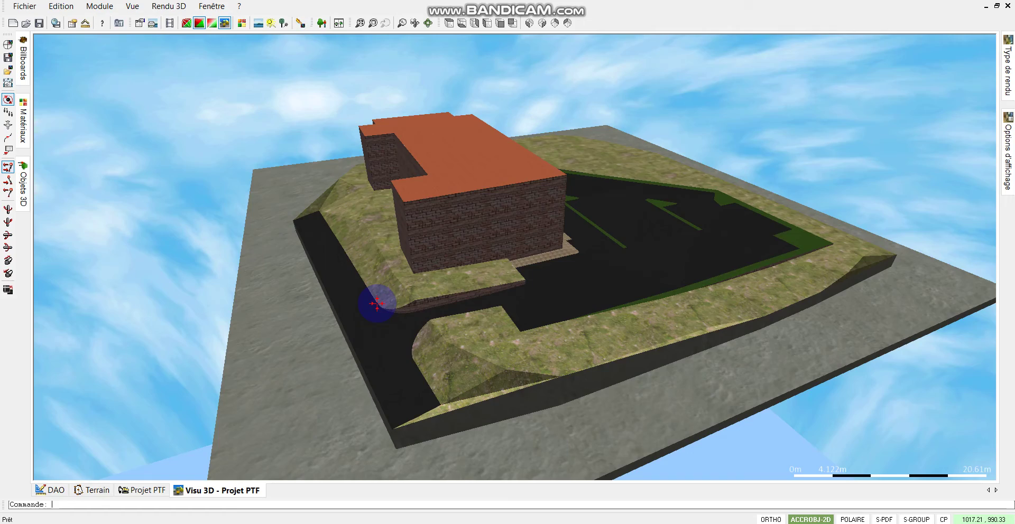
pyautogui.moveTo(377, 305)
pyautogui.mouseDown()
pyautogui.moveTo(438, 295)
pyautogui.moveTo(356, 335)
pyautogui.moveTo(335, 317)
pyautogui.moveTo(421, 300)
pyautogui.moveTo(509, 247)
pyautogui.moveTo(396, 449)
pyautogui.mouseUp()
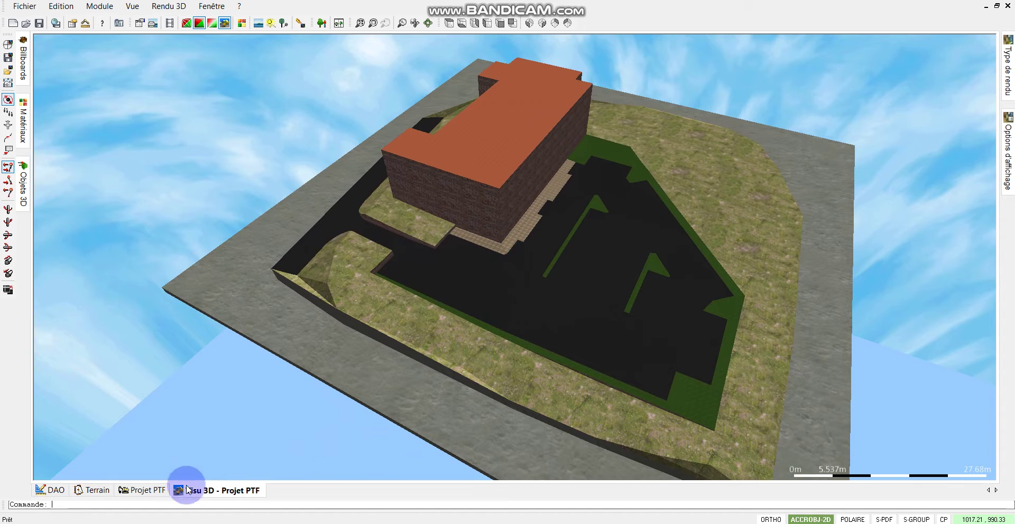
pyautogui.click(151, 491)
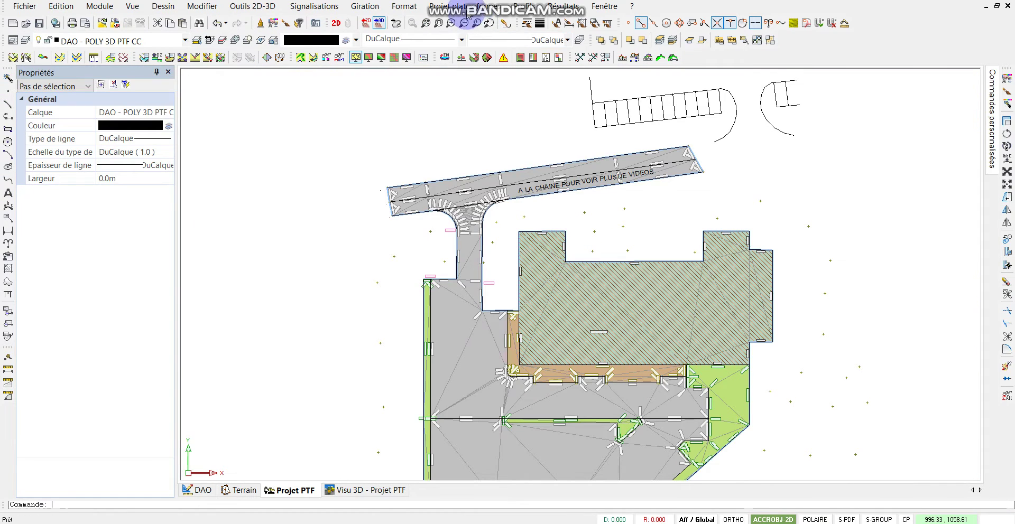
# Step: Apply slopes to the selected platform's sides: 1/1 cut, 3/2 fill, 0.0 m extra width
pyautogui.click(465, 7)
pyautogui.moveTo(455, 97)
pyautogui.click(628, 103)
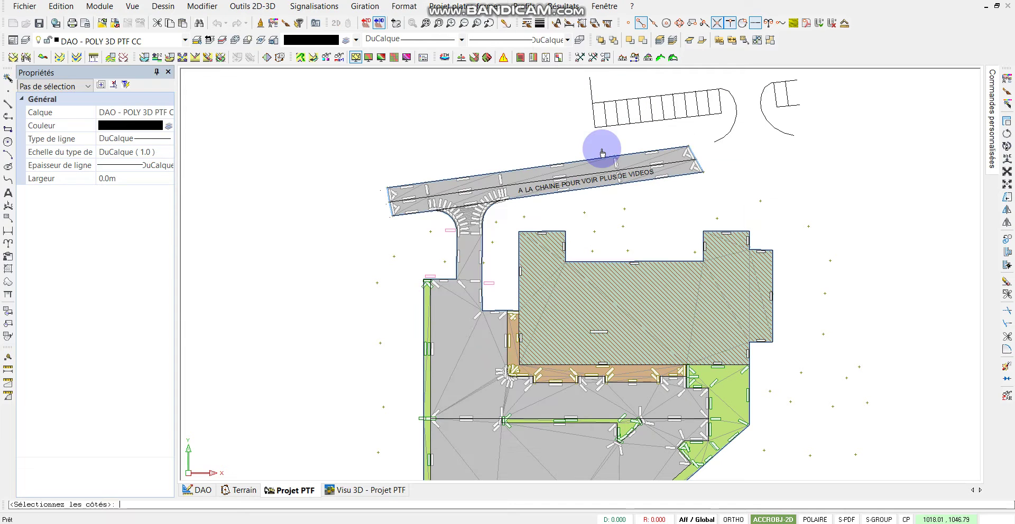
pyautogui.rightClick(669, 224)
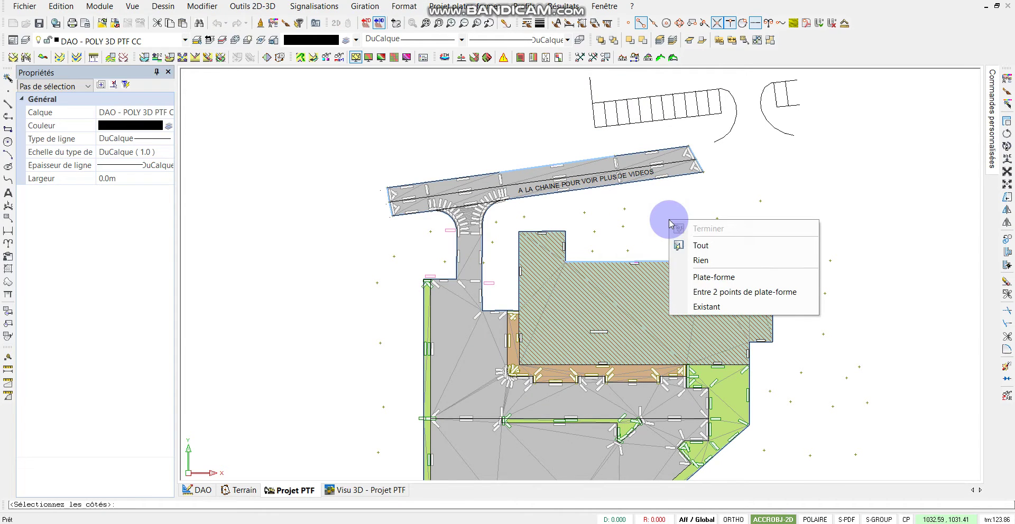
pyautogui.click(717, 283)
pyautogui.scroll(-2, 707, 290)
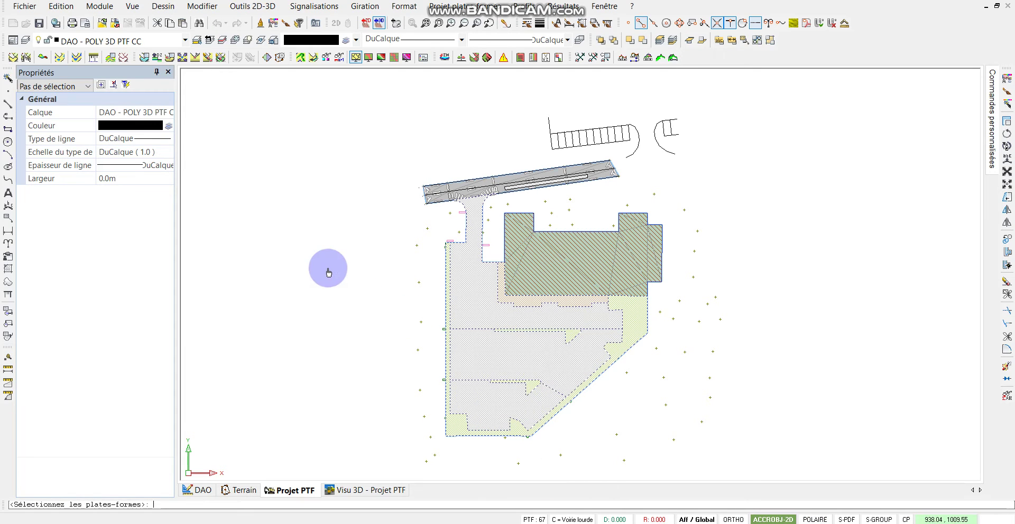
pyautogui.rightClick(328, 271)
pyautogui.click(390, 282)
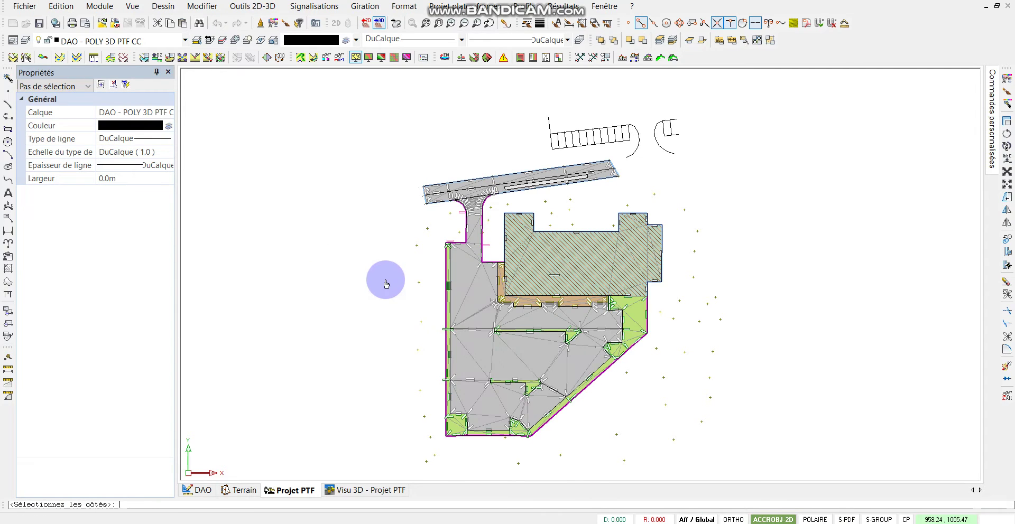
pyautogui.rightClick(385, 286)
pyautogui.click(409, 288)
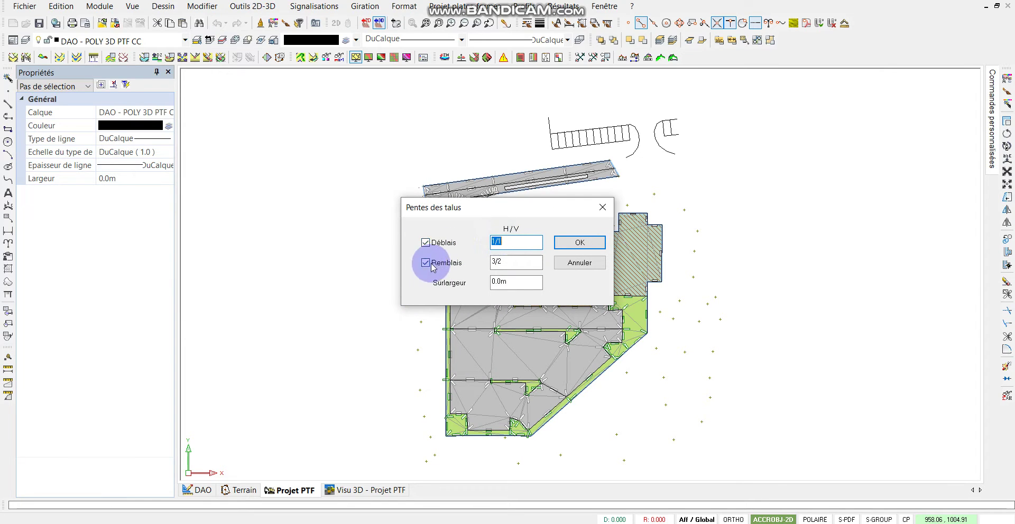
pyautogui.click(580, 243)
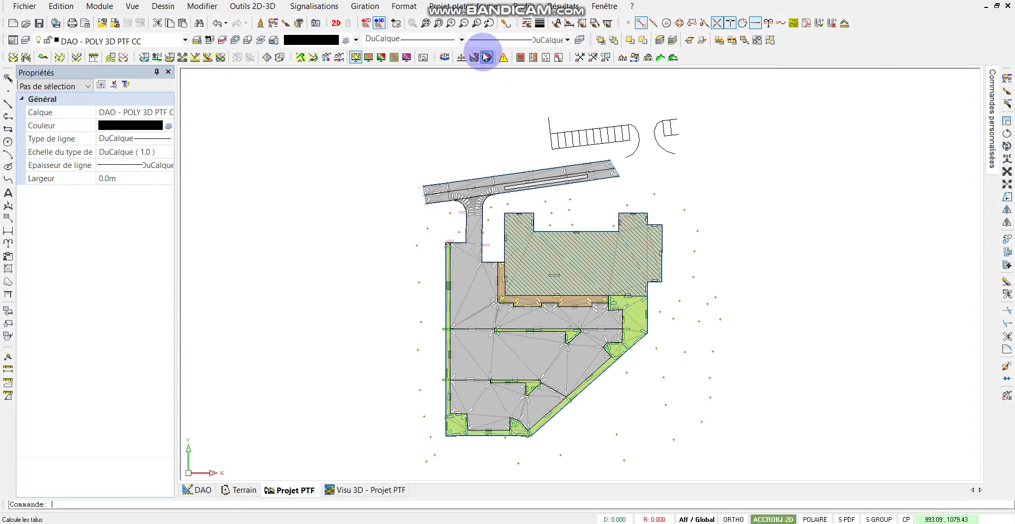
# Step: Calculate all platforms with the Toutes selection and accept the results showing cut and fill areas
pyautogui.click(479, 6)
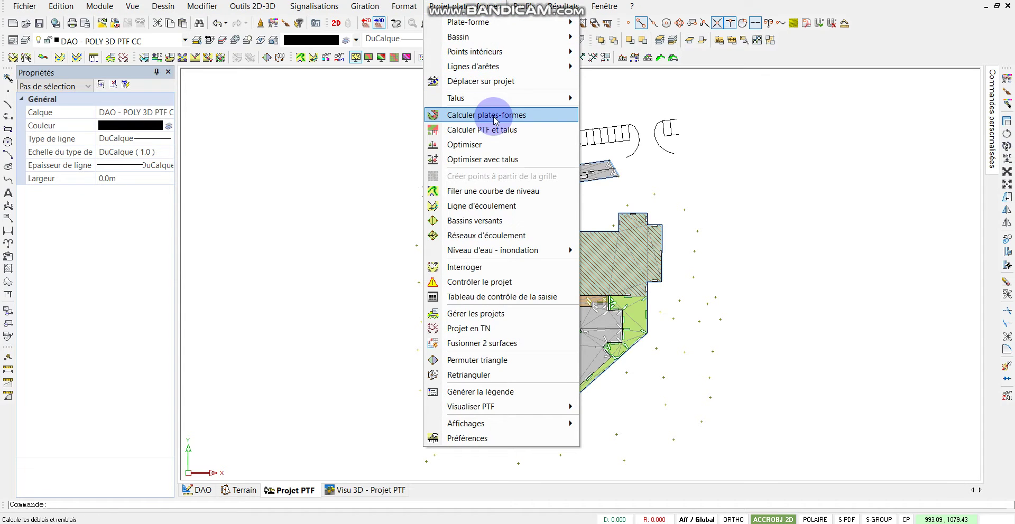
pyautogui.click(495, 121)
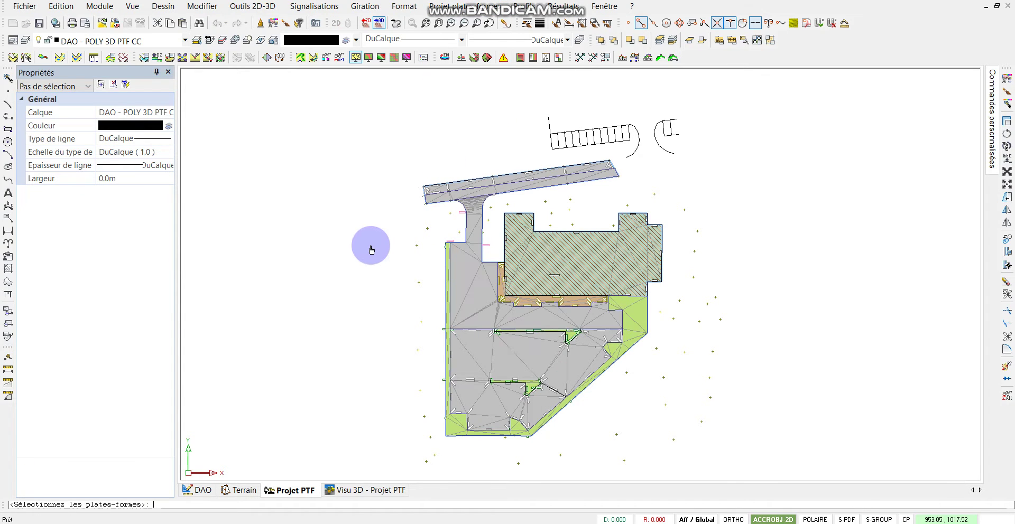
pyautogui.rightClick(385, 258)
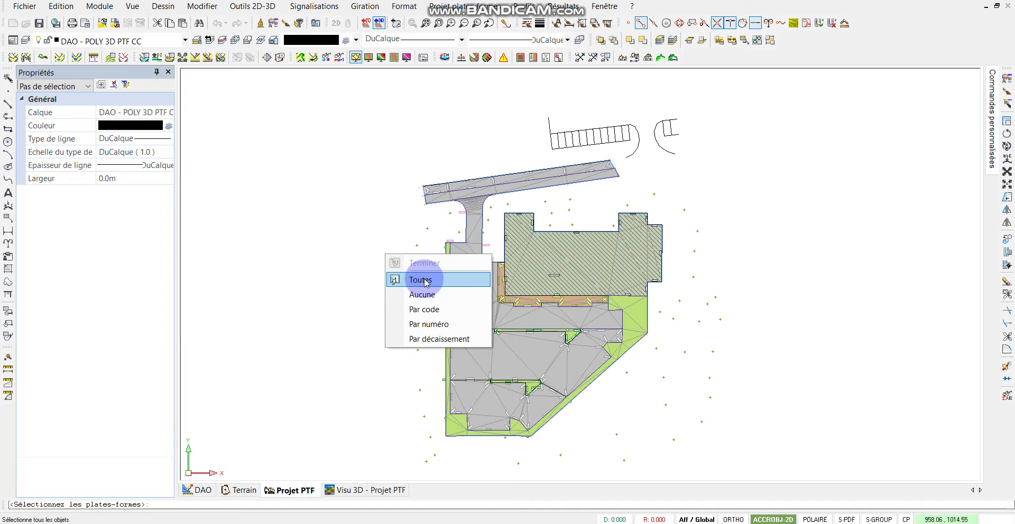
pyautogui.click(426, 283)
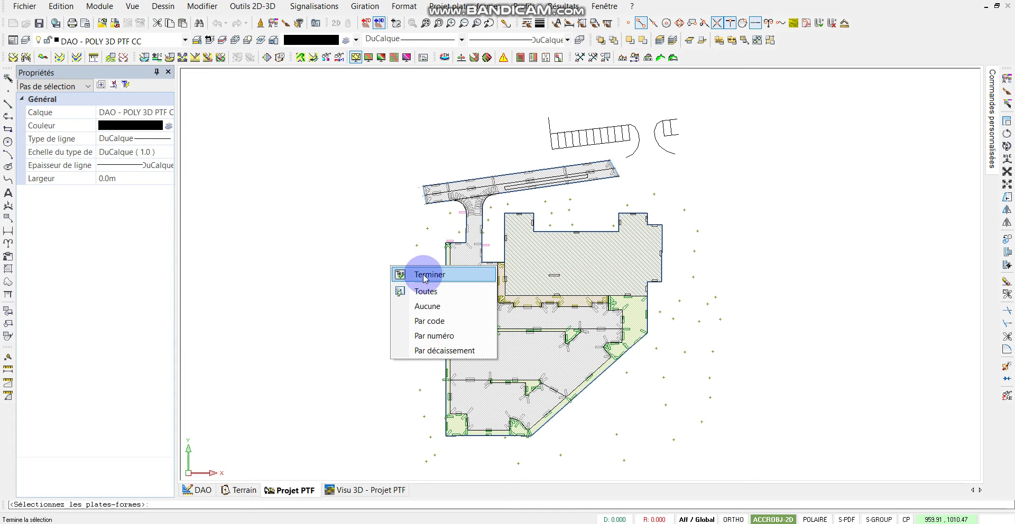
pyautogui.click(425, 276)
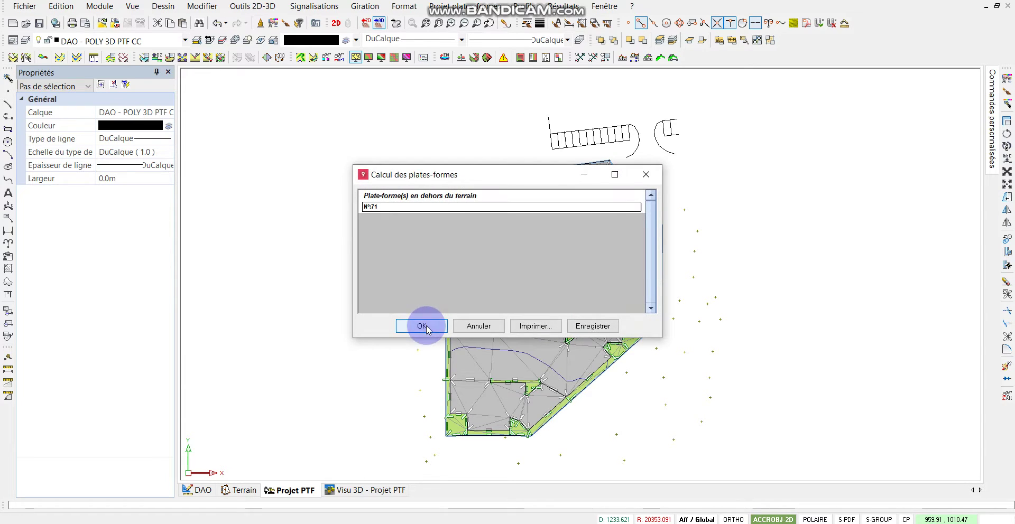
pyautogui.click(423, 327)
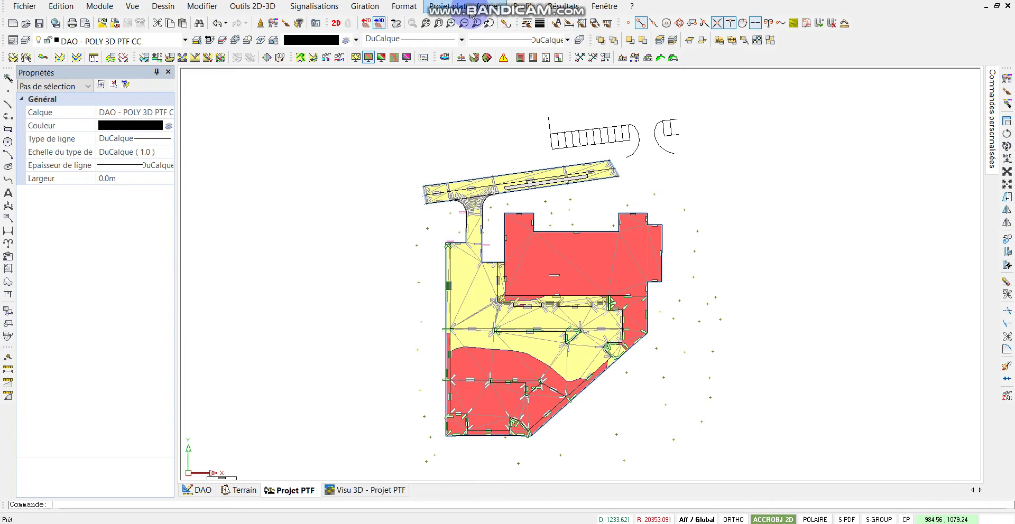
pyautogui.click(471, 7)
pyautogui.click(457, 129)
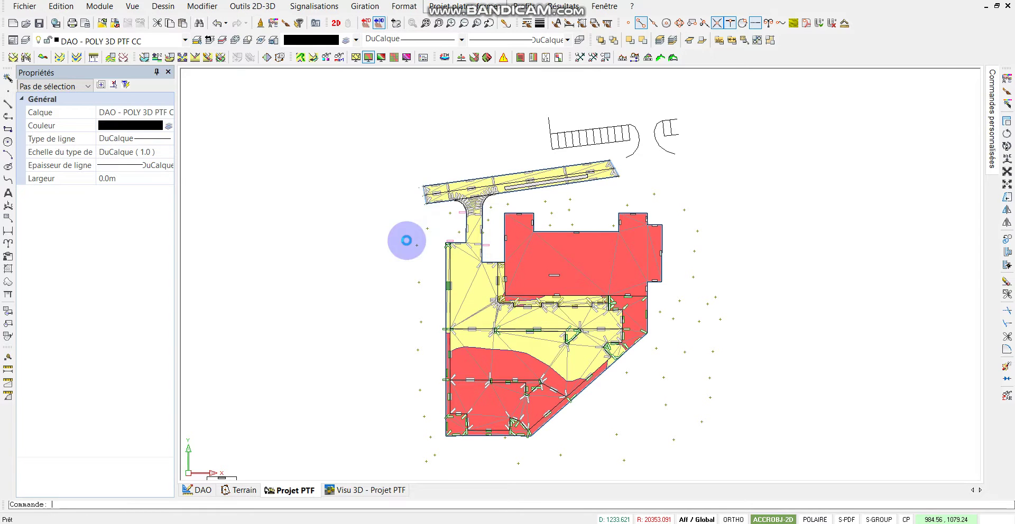
# Step: Accept the combined platform and slope calculation to get the slope cut/fill volumes
pyautogui.click(418, 333)
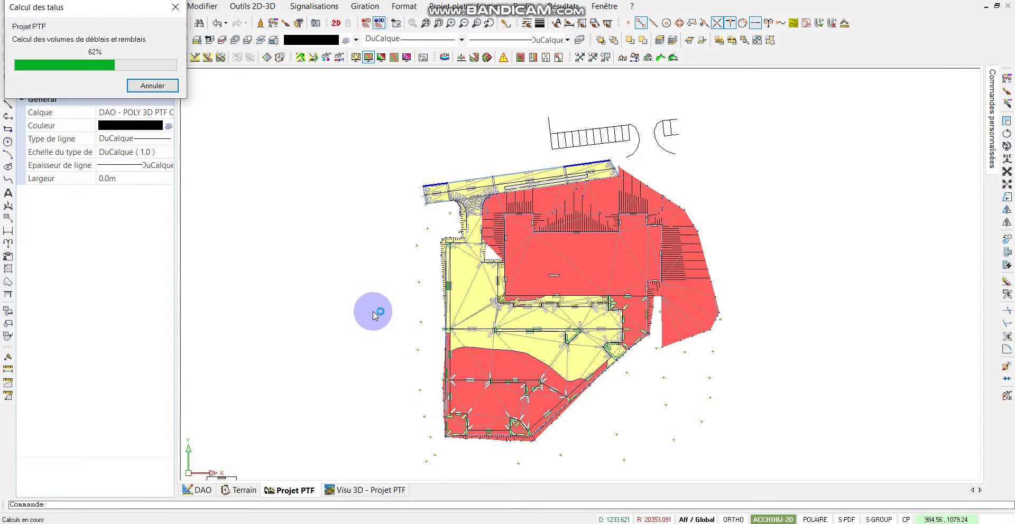
pyautogui.click(408, 325)
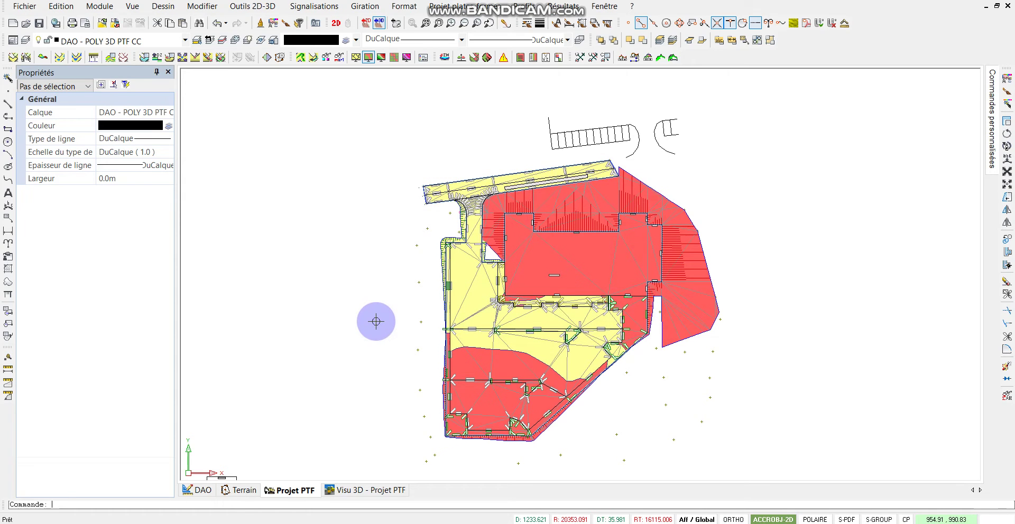
pyautogui.scroll(-2, 383, 307)
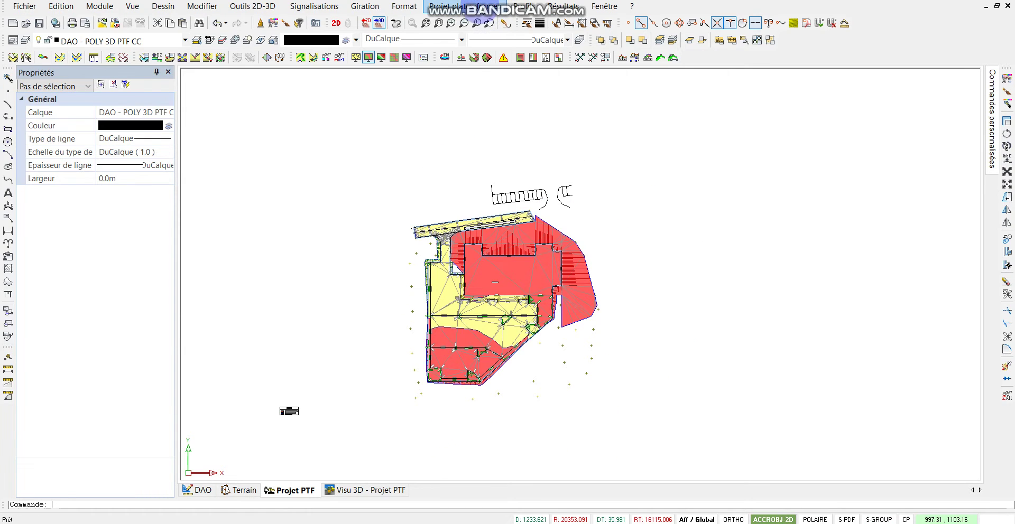
# Step: Delete the slopes around the building platform, keeping them only on the parking
pyautogui.click(460, 6)
pyautogui.moveTo(465, 104)
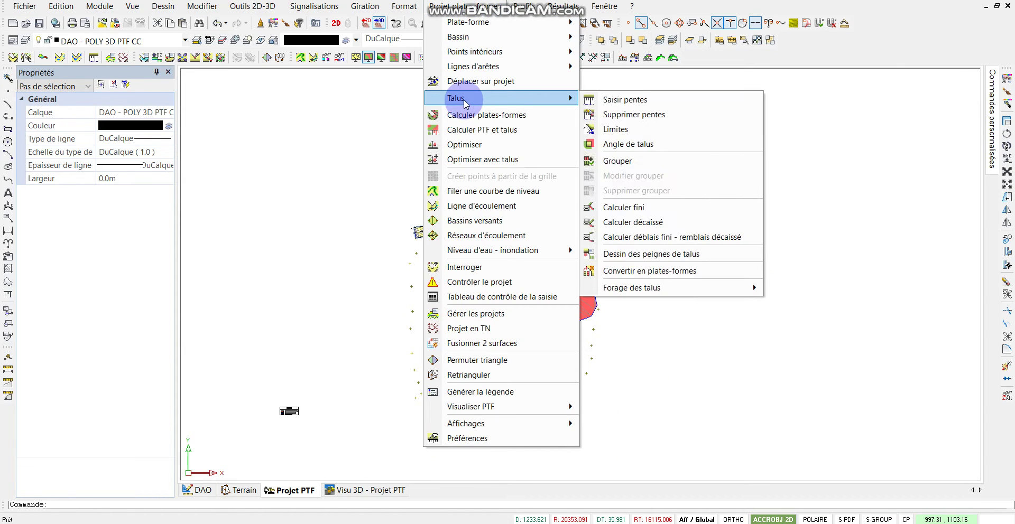
pyautogui.click(632, 115)
pyautogui.rightClick(602, 195)
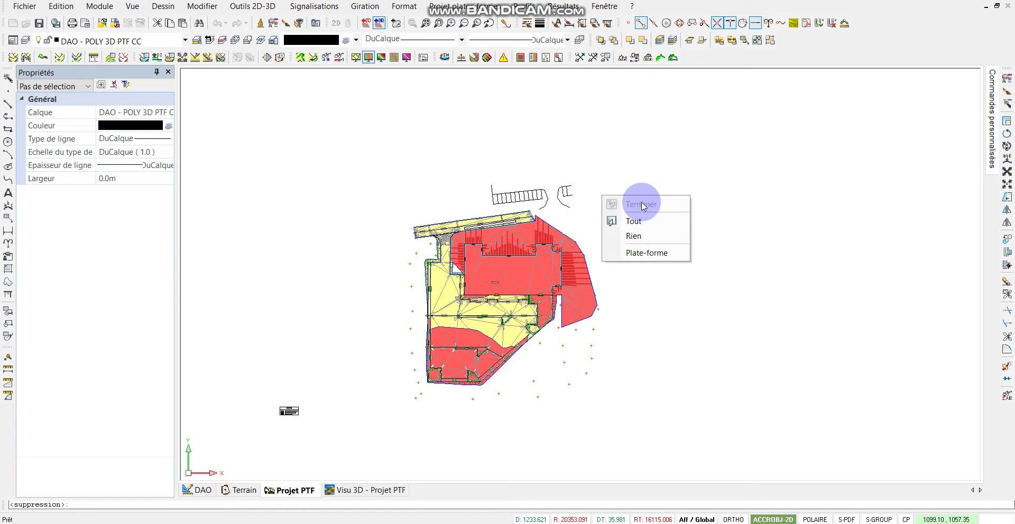
pyautogui.click(646, 252)
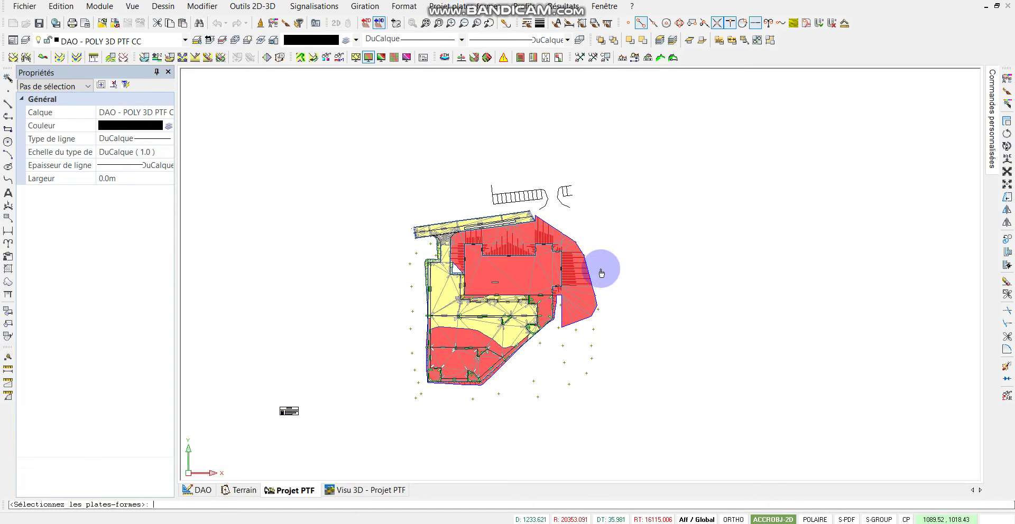
pyautogui.click(504, 277)
pyautogui.rightClick(600, 189)
pyautogui.click(644, 203)
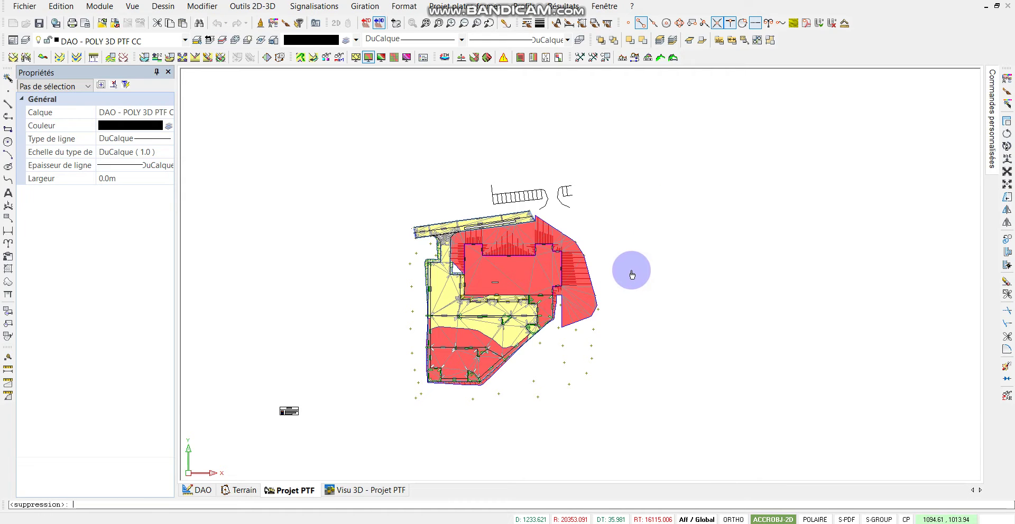
pyautogui.rightClick(625, 256)
pyautogui.click(670, 257)
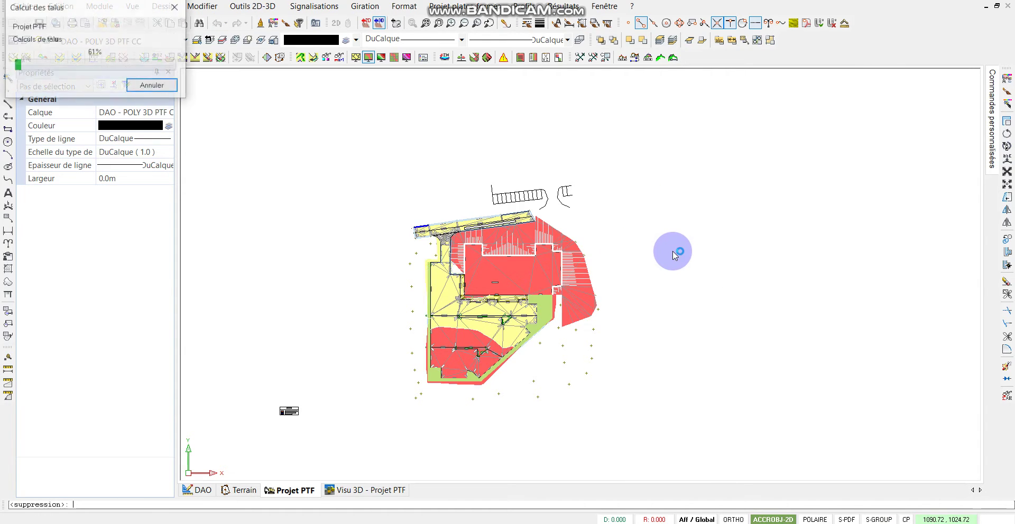
pyautogui.scroll(3, 661, 296)
# Step: Switch to the Visu 3D - Projet PTF view with rotation on and zoom in on the site
pyautogui.scroll(2, 703, 259)
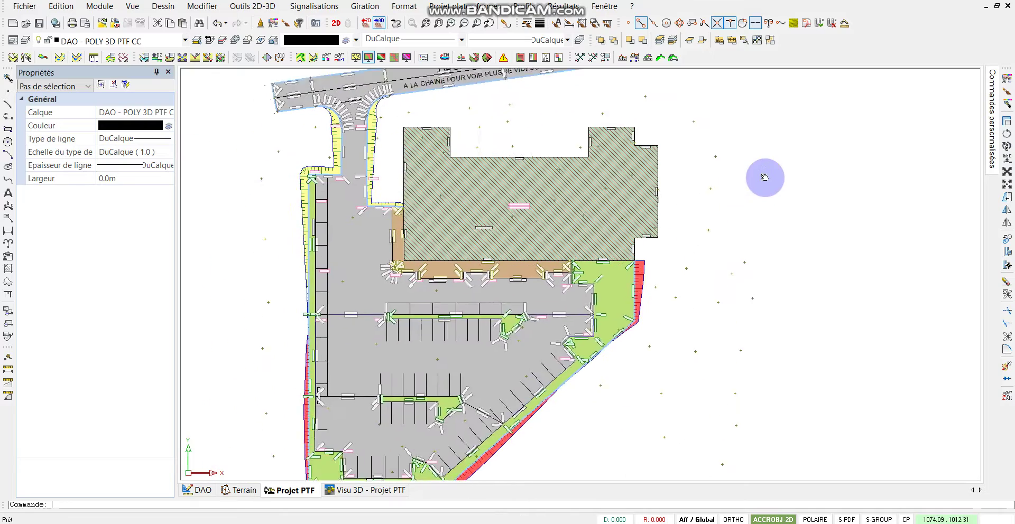
pyautogui.moveTo(758, 207); pyautogui.dragTo(749, 261, button='middle')
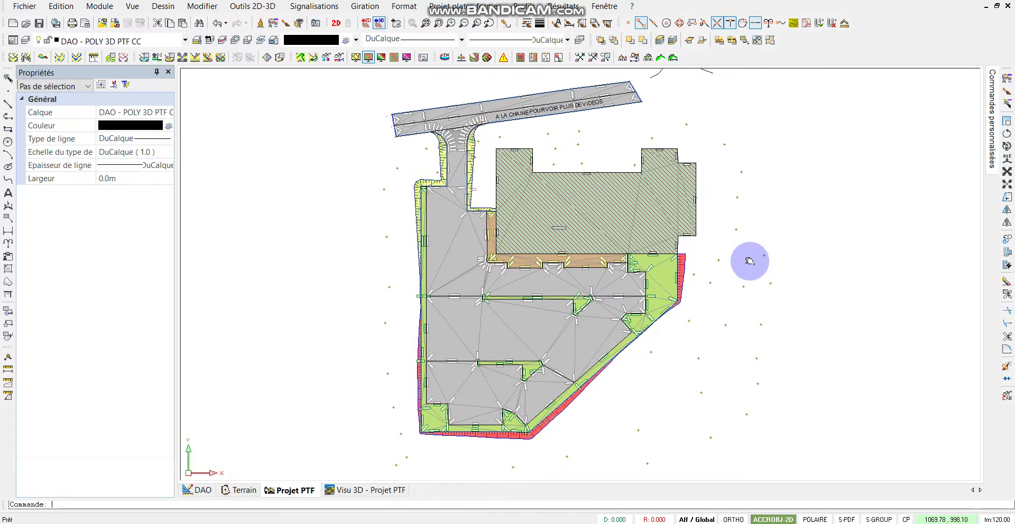
pyautogui.click(370, 490)
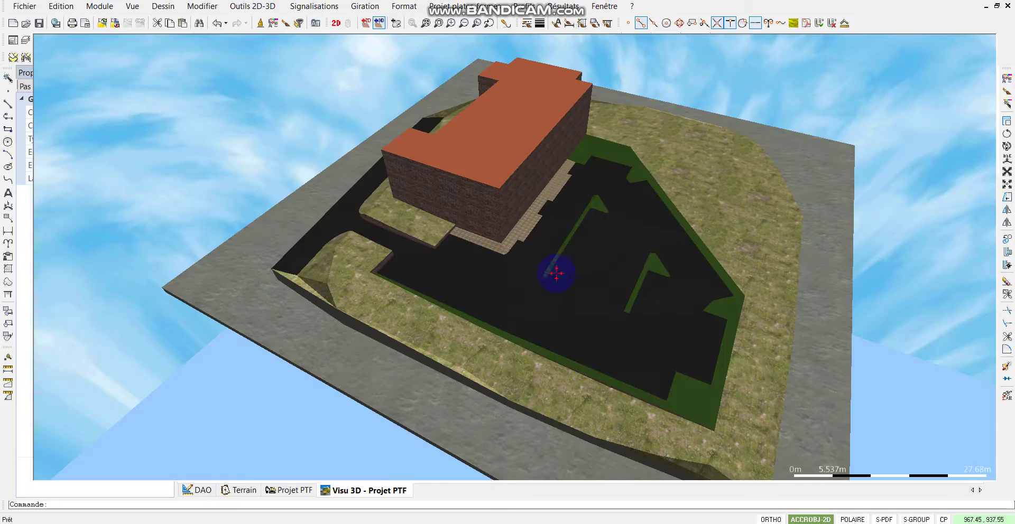
pyautogui.scroll(-2, 583, 209)
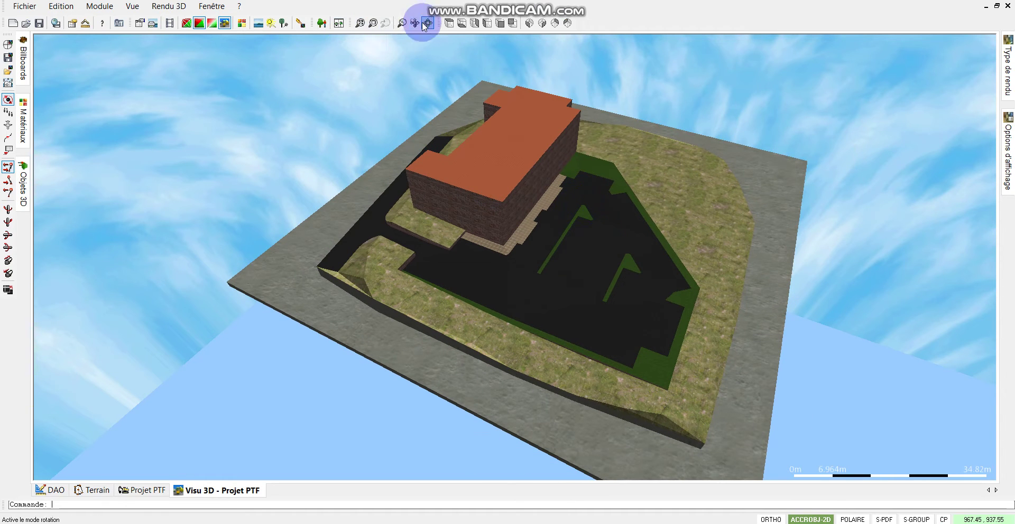
pyautogui.click(303, 25)
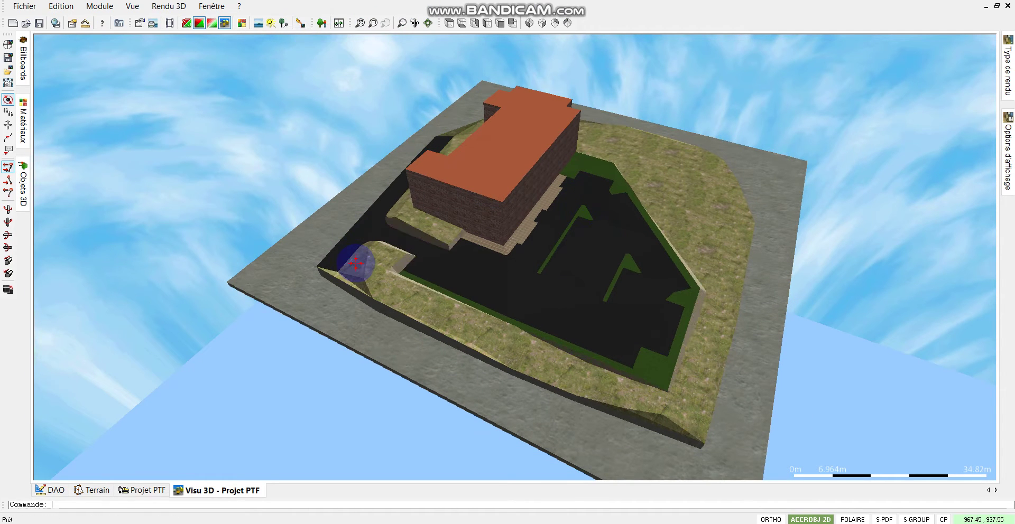
pyautogui.scroll(1, 492, 315)
pyautogui.scroll(2, 481, 295)
pyautogui.scroll(2, 335, 281)
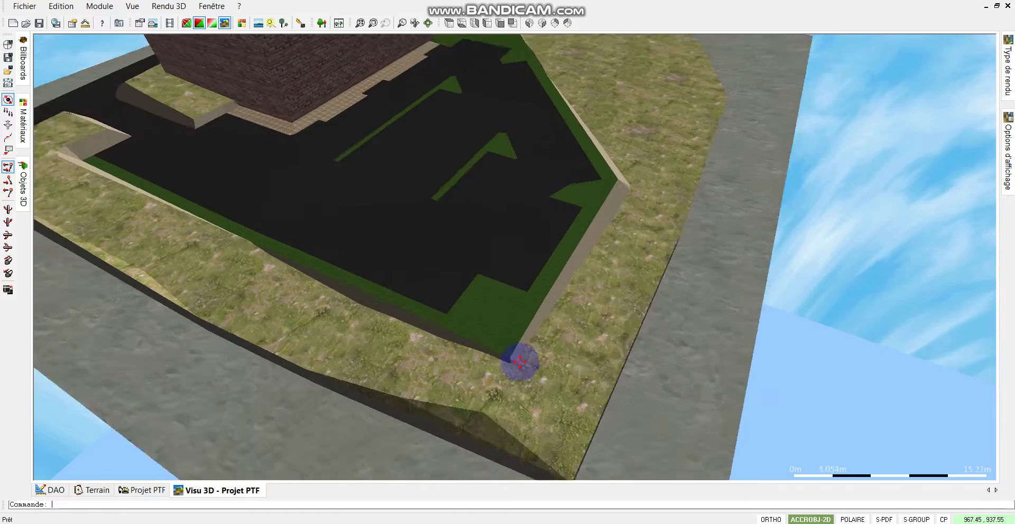
pyautogui.scroll(2, 509, 358)
# Step: Orbit around the car park, building and grassed embankment slopes to inspect them
pyautogui.moveTo(541, 359)
pyautogui.mouseDown()
pyautogui.moveTo(527, 328)
pyautogui.moveTo(487, 339)
pyautogui.moveTo(779, 303)
pyautogui.moveTo(755, 308)
pyautogui.moveTo(752, 265)
pyautogui.moveTo(822, 279)
pyautogui.moveTo(857, 269)
pyautogui.moveTo(870, 284)
pyautogui.moveTo(581, 244)
pyautogui.mouseUp()
pyautogui.moveTo(916, 256)
pyautogui.mouseDown()
pyautogui.moveTo(854, 240)
pyautogui.moveTo(867, 249)
pyautogui.moveTo(852, 252)
pyautogui.moveTo(903, 274)
pyautogui.moveTo(580, 277)
pyautogui.moveTo(796, 215)
pyautogui.moveTo(621, 231)
pyautogui.moveTo(557, 220)
pyautogui.moveTo(657, 232)
pyautogui.moveTo(702, 249)
pyautogui.moveTo(650, 258)
pyautogui.moveTo(662, 241)
pyautogui.moveTo(703, 258)
pyautogui.moveTo(650, 222)
pyautogui.moveTo(560, 195)
pyautogui.moveTo(522, 199)
pyautogui.moveTo(691, 252)
pyautogui.moveTo(612, 291)
pyautogui.moveTo(580, 265)
pyautogui.moveTo(598, 281)
pyautogui.mouseUp()
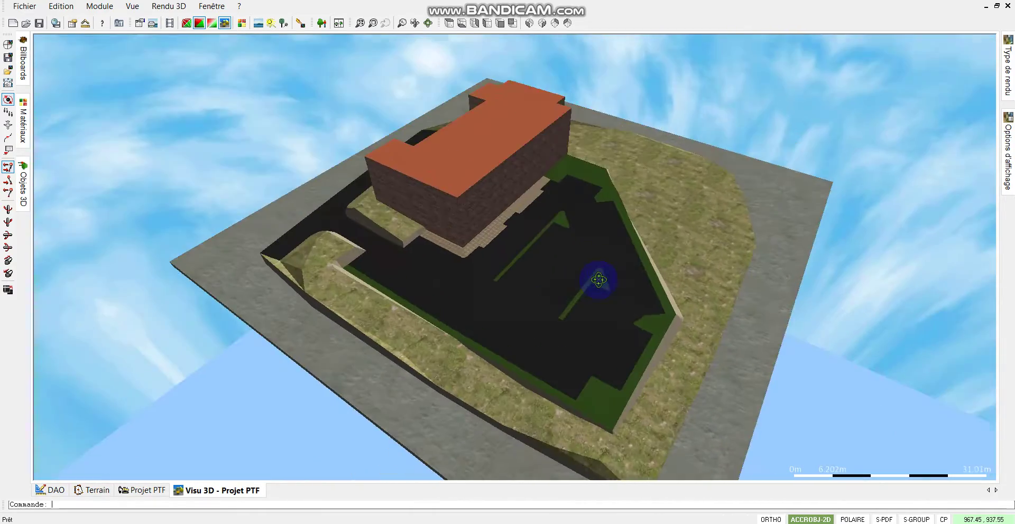
pyautogui.scroll(-2, 600, 276)
pyautogui.scroll(-1, 592, 280)
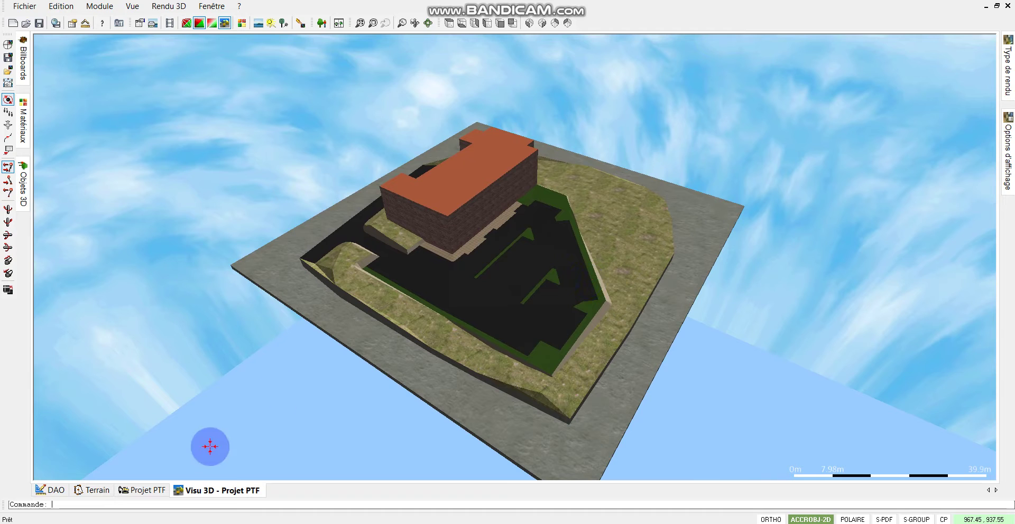
pyautogui.moveTo(360, 401)
pyautogui.mouseDown()
pyautogui.moveTo(533, 311)
pyautogui.moveTo(367, 404)
pyautogui.mouseUp()
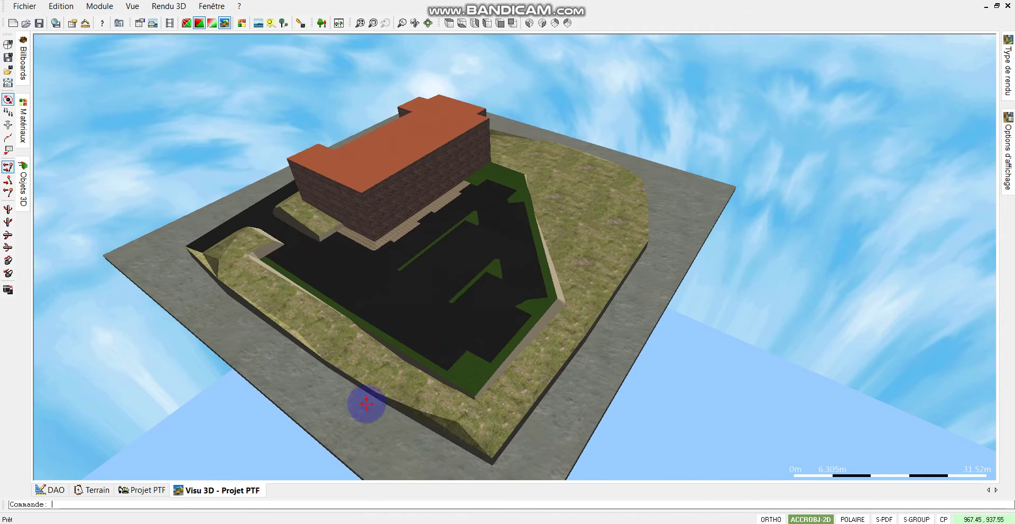
pyautogui.click(49, 491)
# Step: Start Lignes transversales, stationnement markings with the Parking continue blanche style
pyautogui.scroll(2, 476, 359)
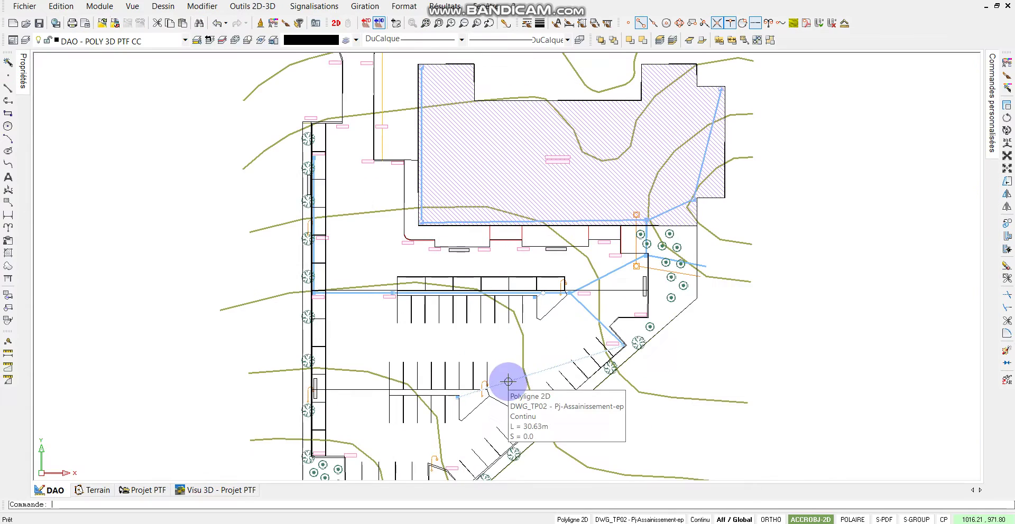
pyautogui.scroll(1, 564, 335)
pyautogui.click(314, 6)
pyautogui.moveTo(367, 52)
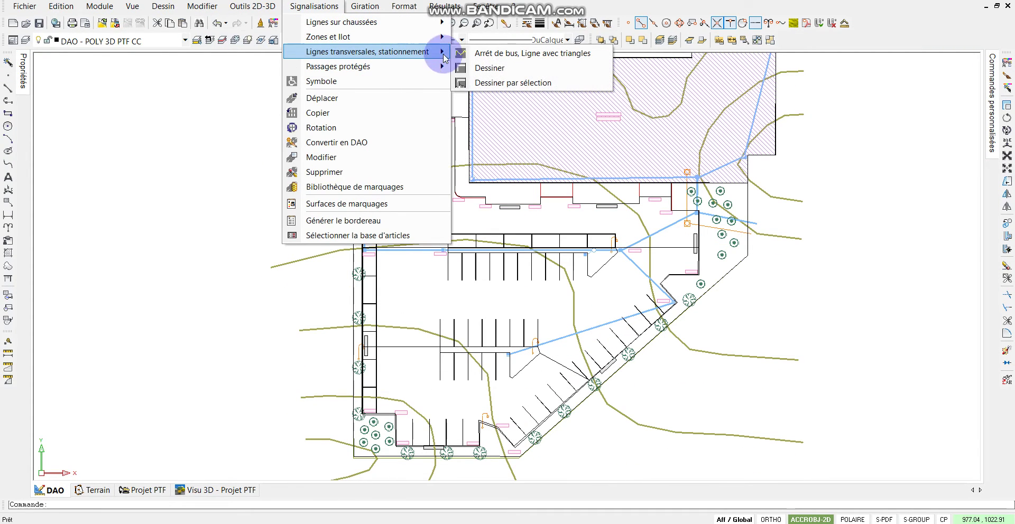
pyautogui.click(460, 83)
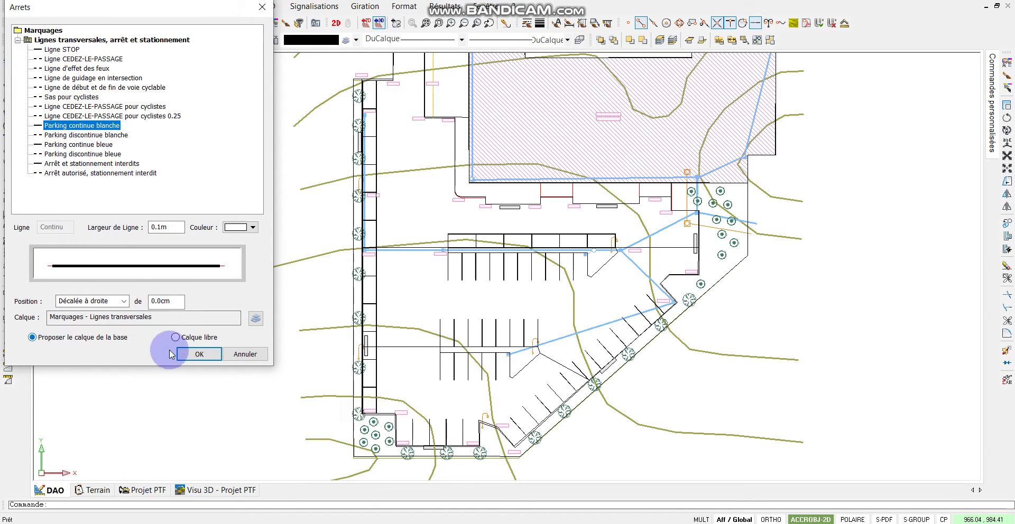
pyautogui.click(199, 354)
# Step: Convert all lines on the DAO - Marquages Parking PTF layer into those white markings
pyautogui.rightClick(320, 301)
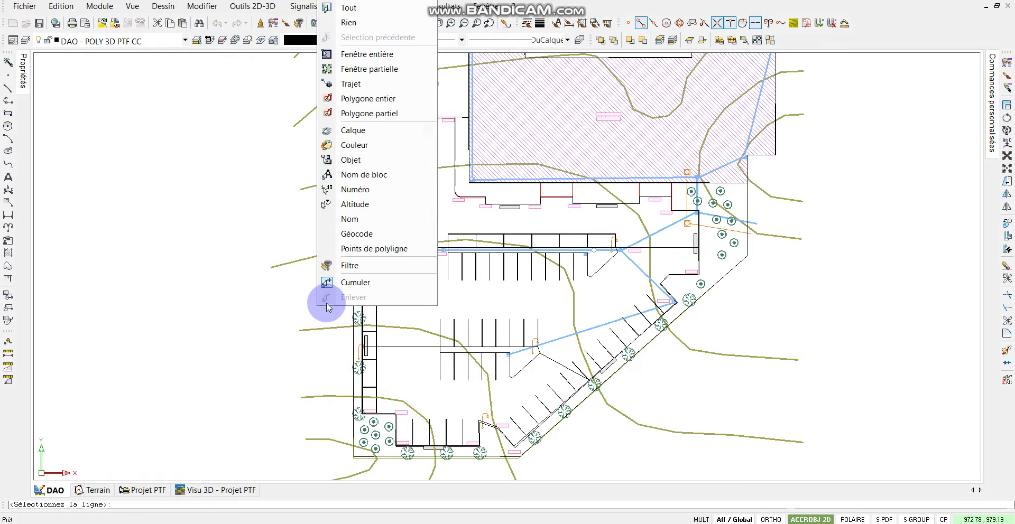
pyautogui.click(359, 134)
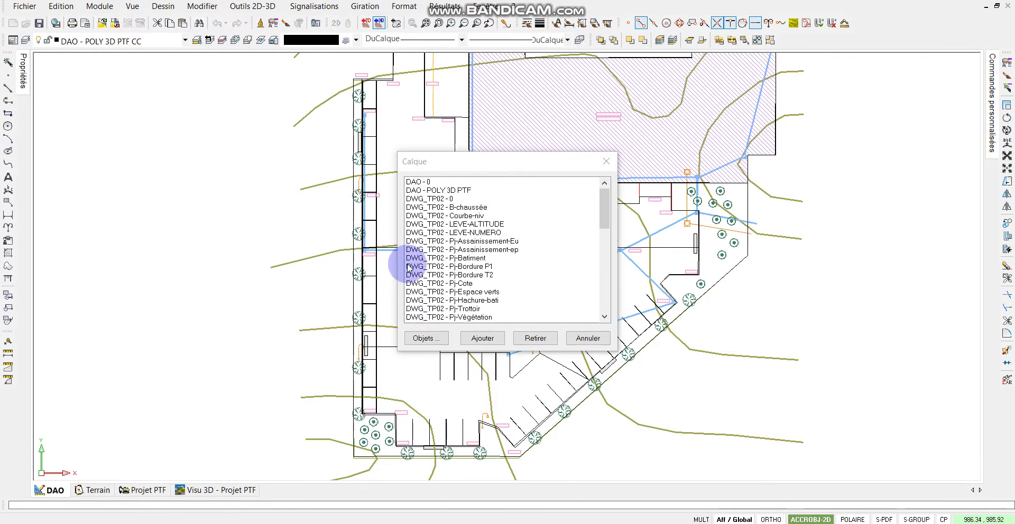
pyautogui.scroll(-1, 473, 250)
pyautogui.scroll(-1, 473, 249)
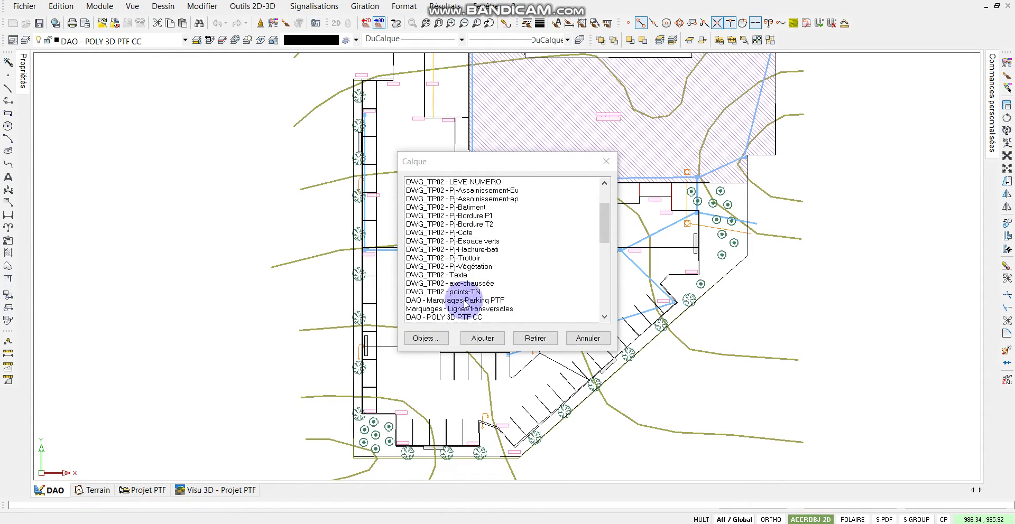
pyautogui.click(426, 300)
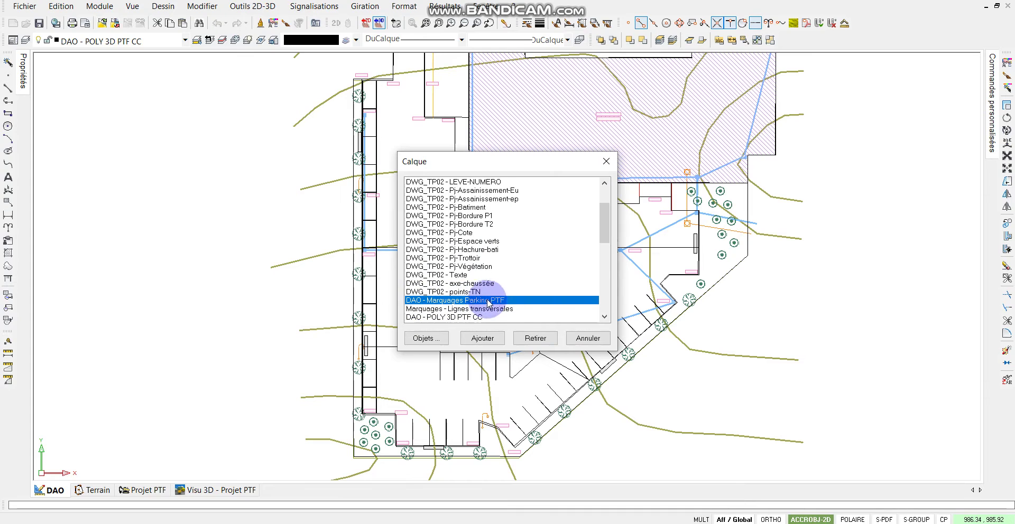
pyautogui.click(483, 339)
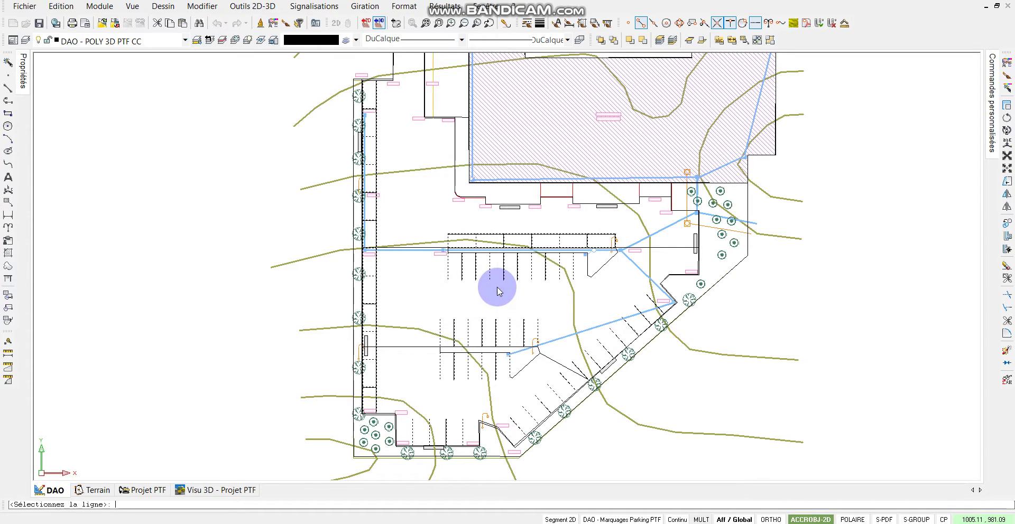
pyautogui.rightClick(499, 292)
pyautogui.press('Escape')
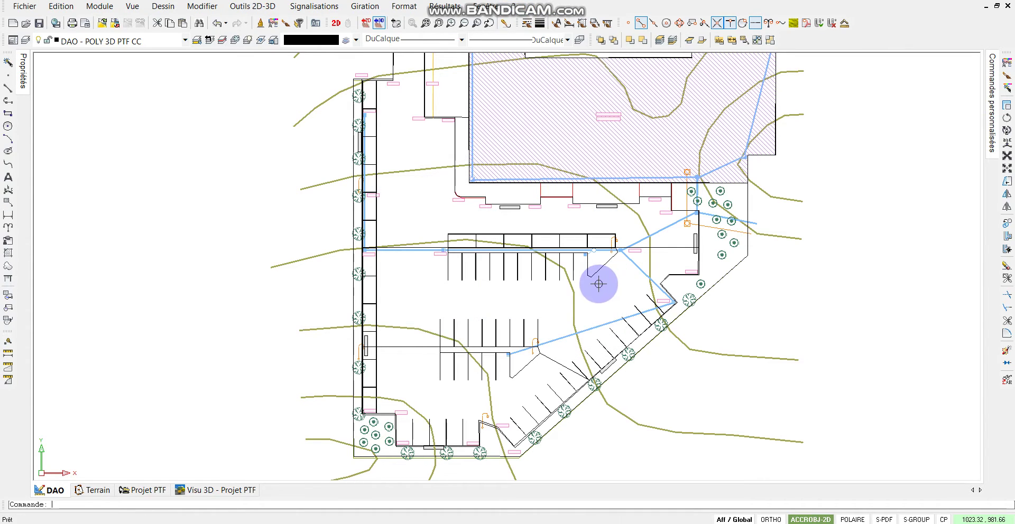
pyautogui.click(222, 490)
pyautogui.scroll(2, 461, 276)
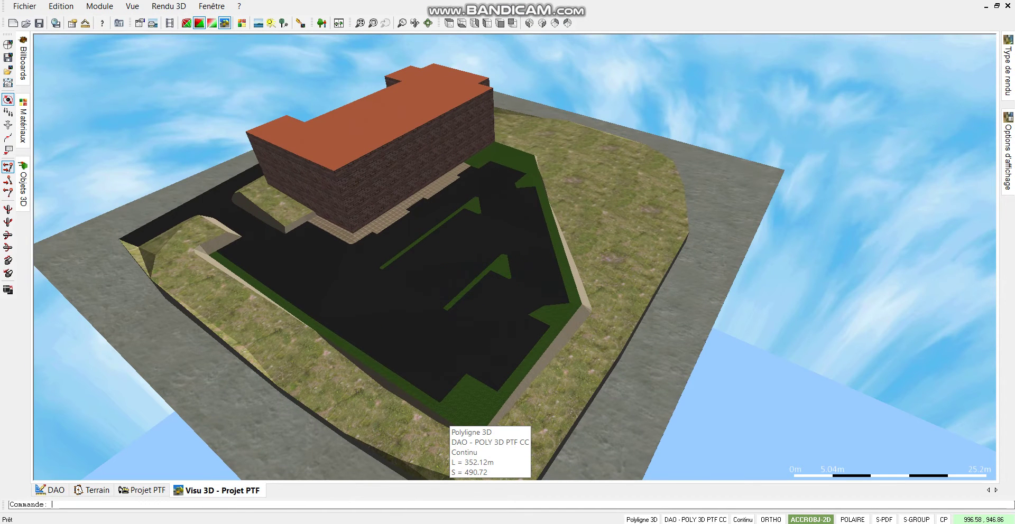
# Step: Tick Marquages/Signalisation in the 3D display options and orbit to see the white stall markings
pyautogui.click(1012, 173)
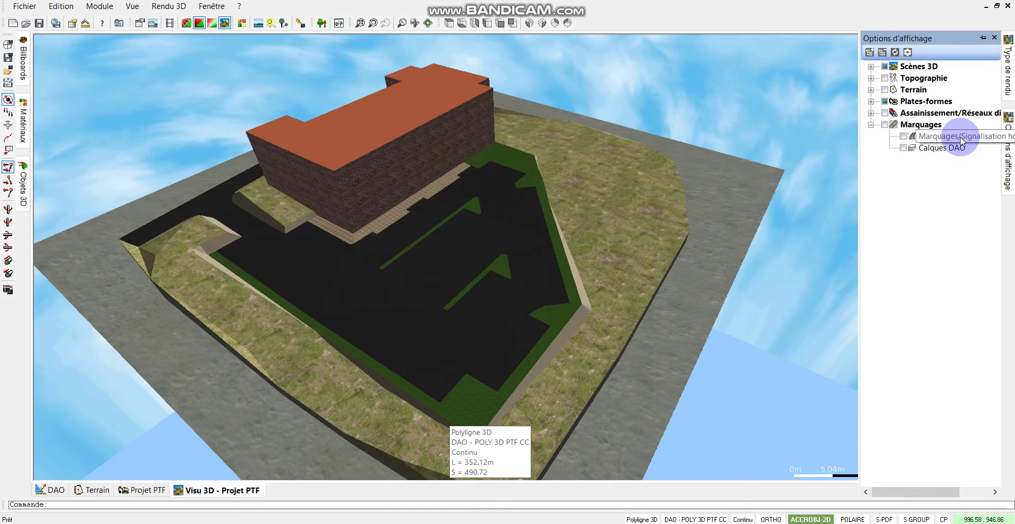
pyautogui.click(902, 137)
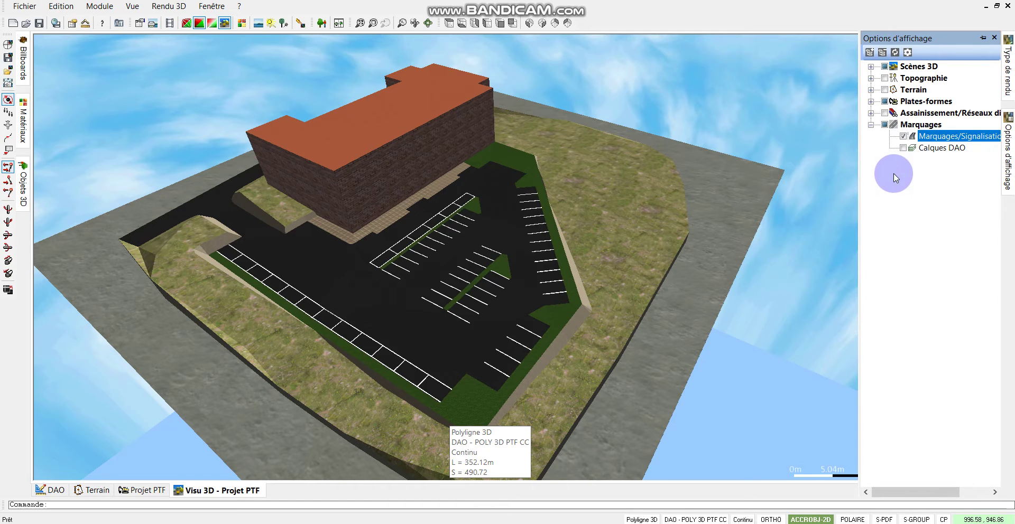
pyautogui.moveTo(308, 359)
pyautogui.mouseDown()
pyautogui.moveTo(445, 277)
pyautogui.moveTo(450, 304)
pyautogui.mouseUp()
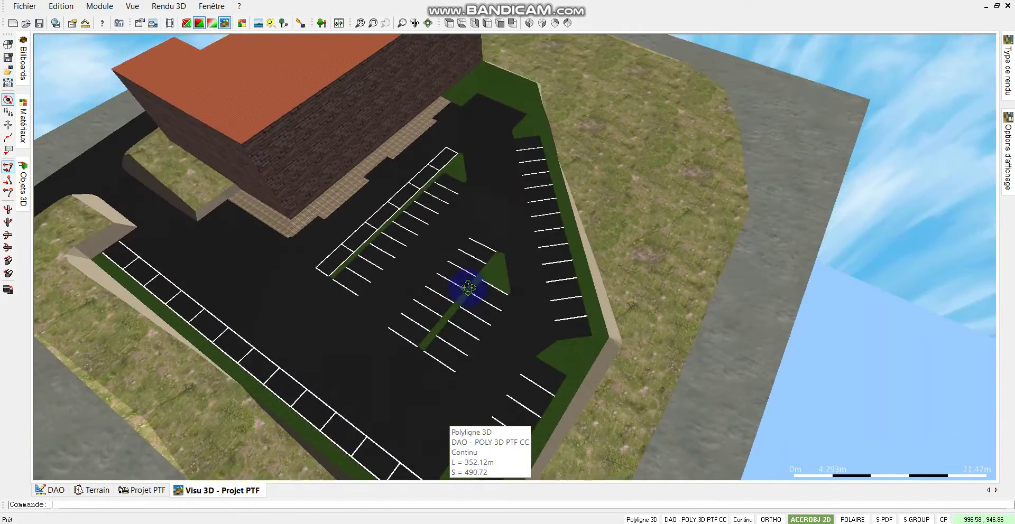
pyautogui.moveTo(467, 288)
pyautogui.mouseDown()
pyautogui.moveTo(430, 290)
pyautogui.moveTo(497, 313)
pyautogui.mouseUp()
pyautogui.scroll(-1, 497, 313)
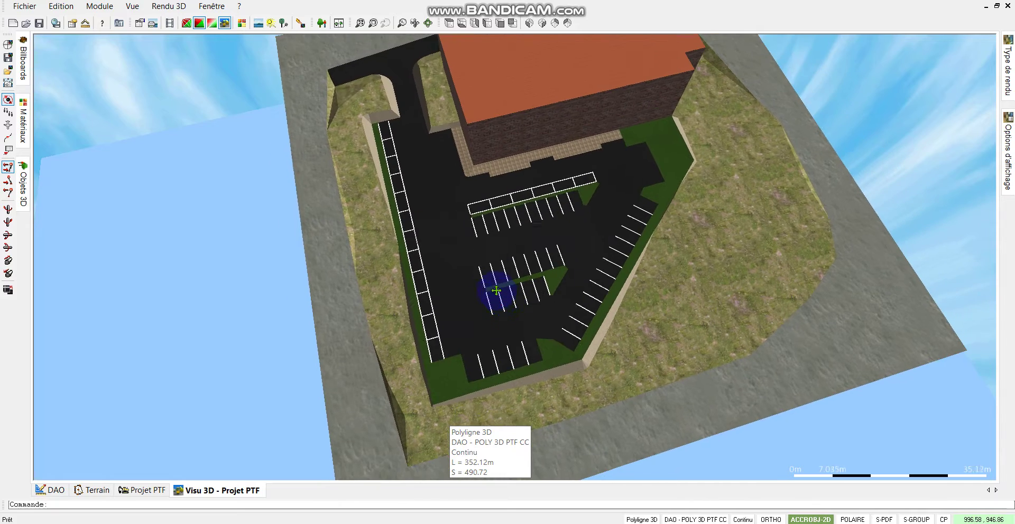
pyautogui.scroll(-1, 492, 296)
pyautogui.scroll(-1, 479, 291)
pyautogui.click(147, 490)
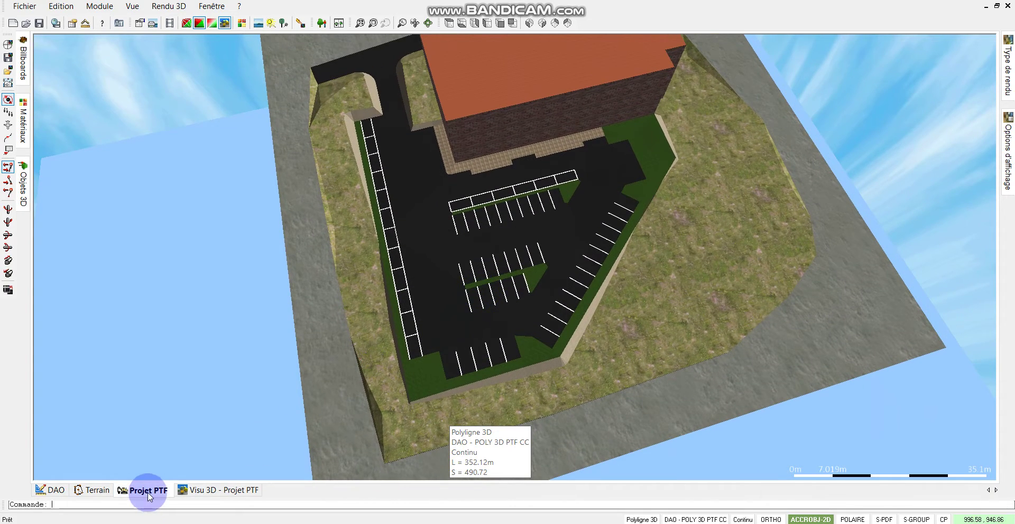
pyautogui.scroll(1, 584, 374)
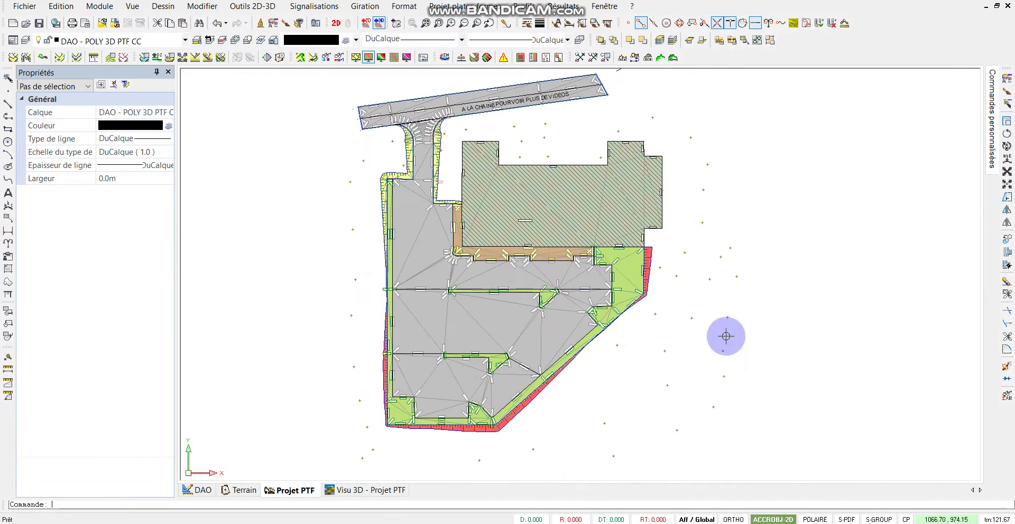
pyautogui.click(370, 490)
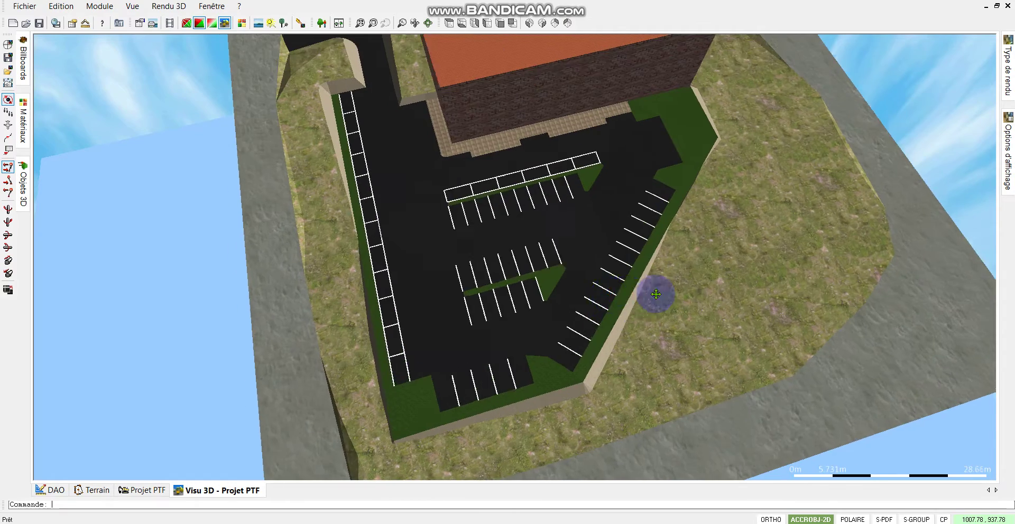
# Step: Place a Candélabre 03 lamp post from the 3D objects library near the car park
pyautogui.moveTo(656, 295)
pyautogui.mouseDown()
pyautogui.moveTo(453, 254)
pyautogui.moveTo(558, 280)
pyautogui.moveTo(552, 259)
pyautogui.mouseUp()
pyautogui.click(23, 193)
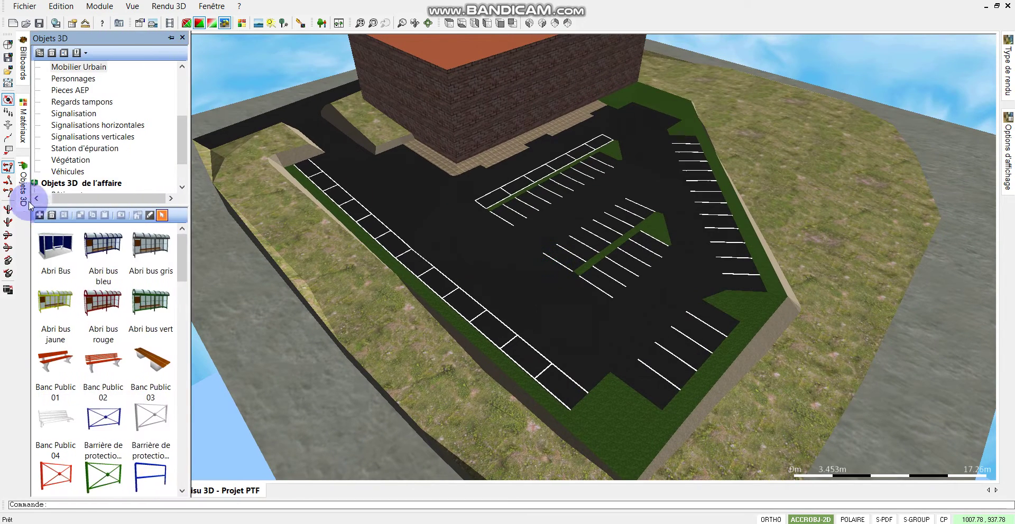
pyautogui.scroll(-3, 140, 337)
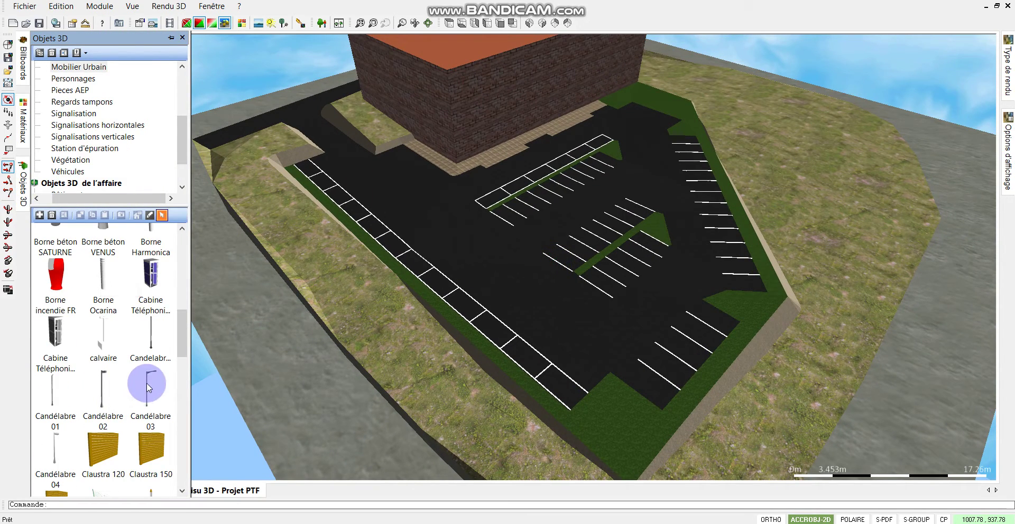
pyautogui.moveTo(149, 407); pyautogui.dragTo(438, 310)
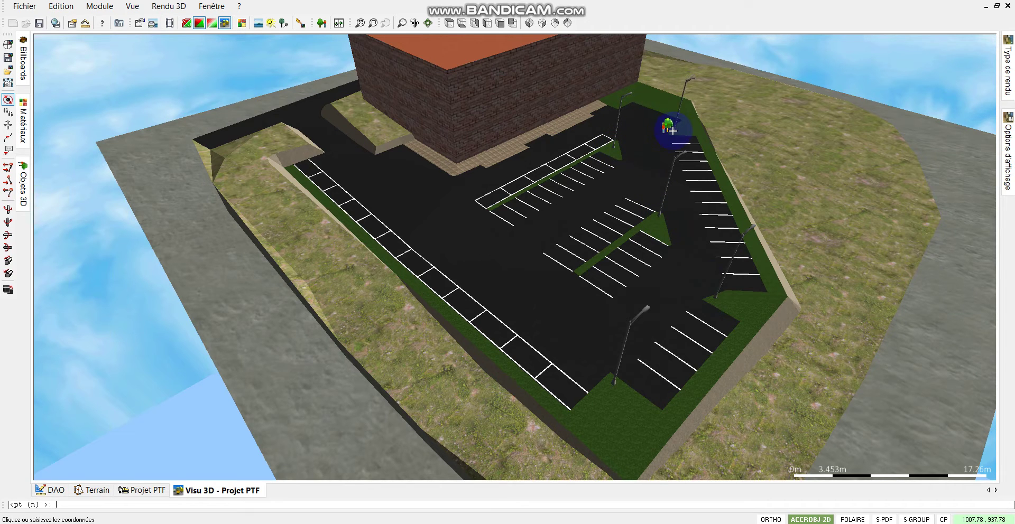
pyautogui.scroll(1, 447, 300)
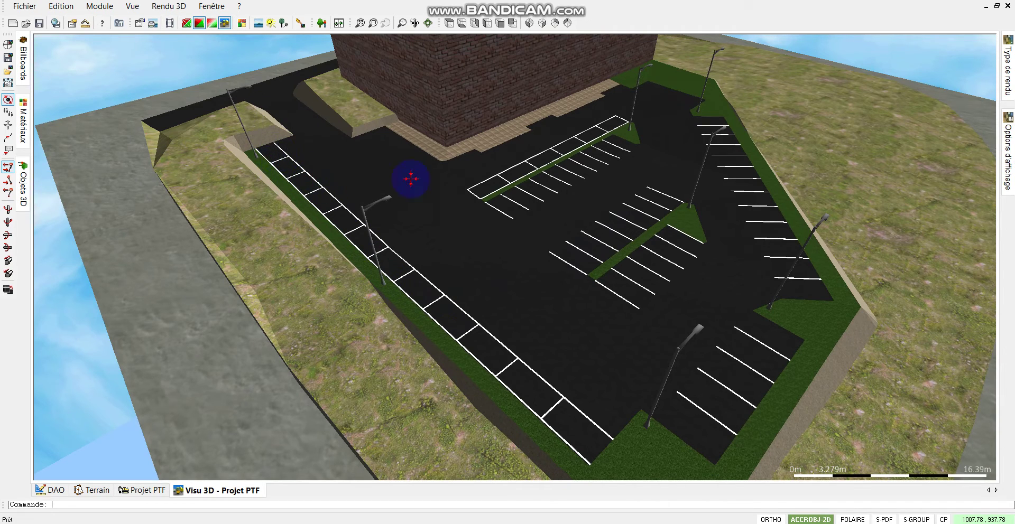
# Step: Rotate two lamp posts so their arms face over the parking bays
pyautogui.moveTo(709, 175)
pyautogui.mouseDown(button='middle')
pyautogui.moveTo(565, 213)
pyautogui.moveTo(556, 237)
pyautogui.mouseUp(button='middle')
pyautogui.moveTo(804, 316); pyautogui.dragTo(741, 312, button='middle')
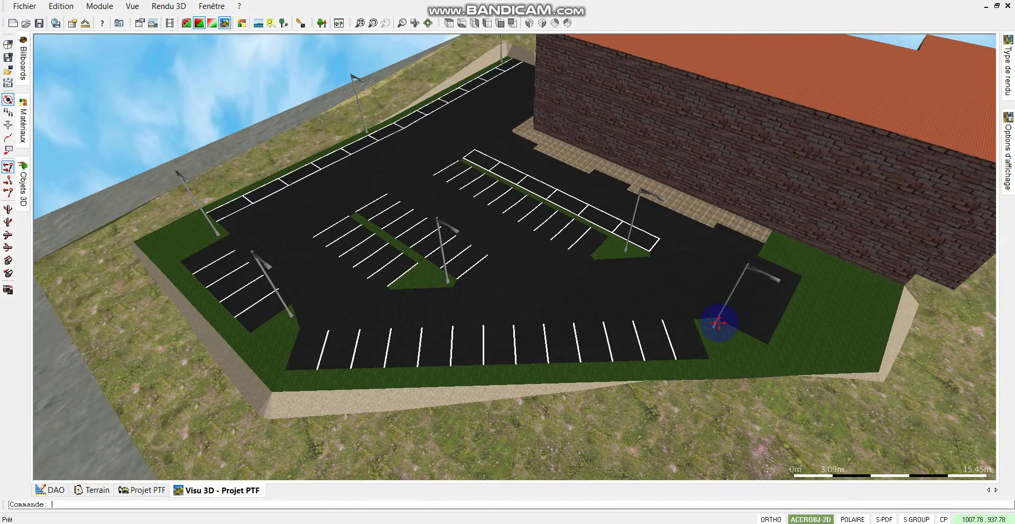
pyautogui.scroll(1, 716, 325)
pyautogui.rightClick(768, 321)
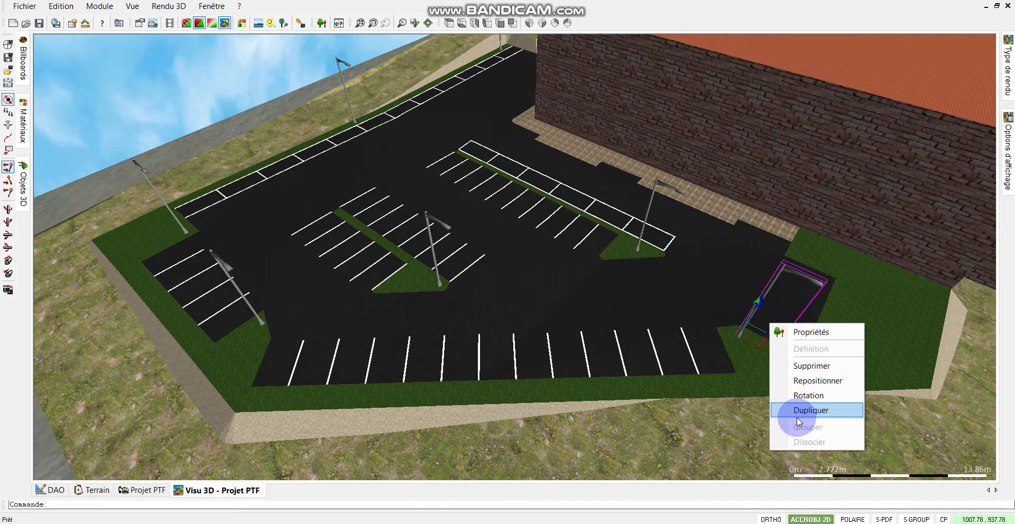
pyautogui.click(818, 398)
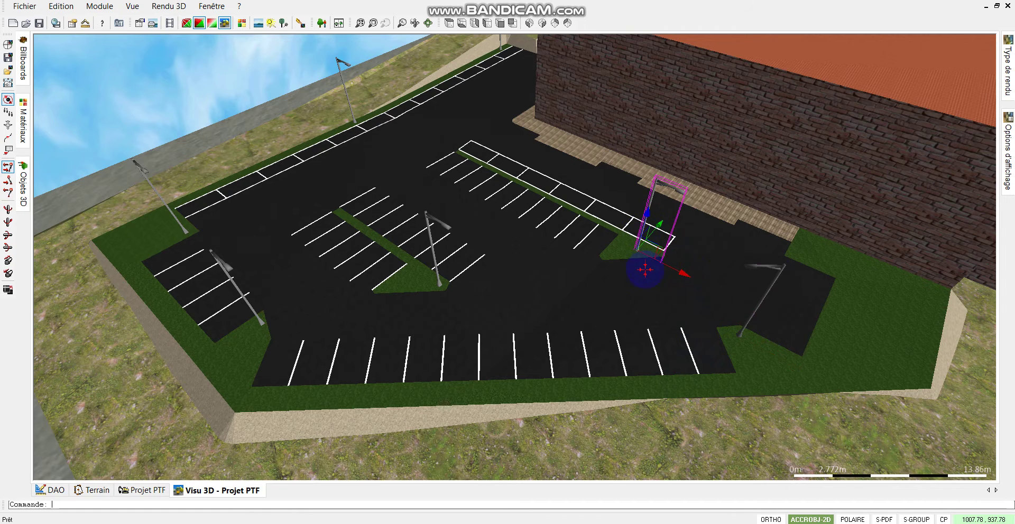
pyautogui.rightClick(645, 268)
pyautogui.click(682, 341)
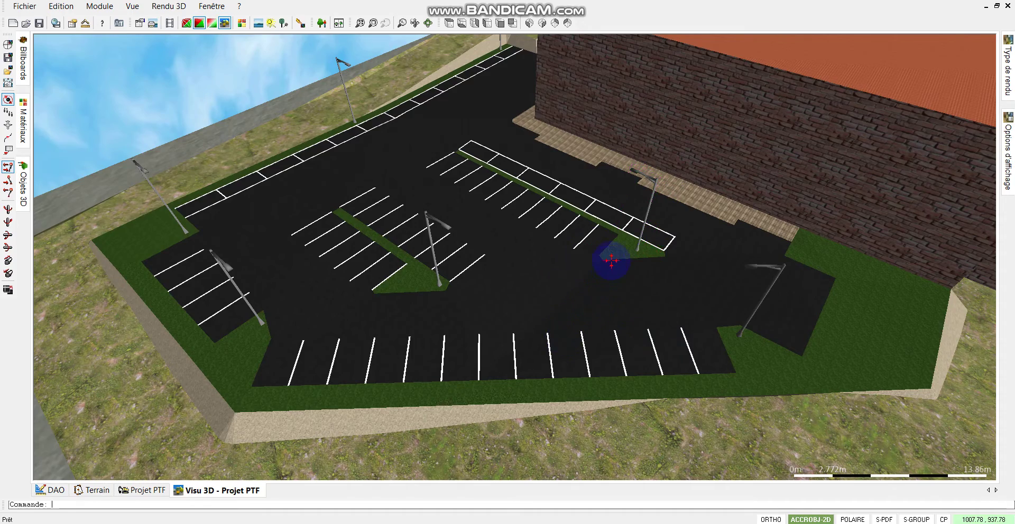
# Step: Orbit the 3D view to inspect the parking lot and building from new angles
pyautogui.moveTo(609, 264); pyautogui.dragTo(629, 248)
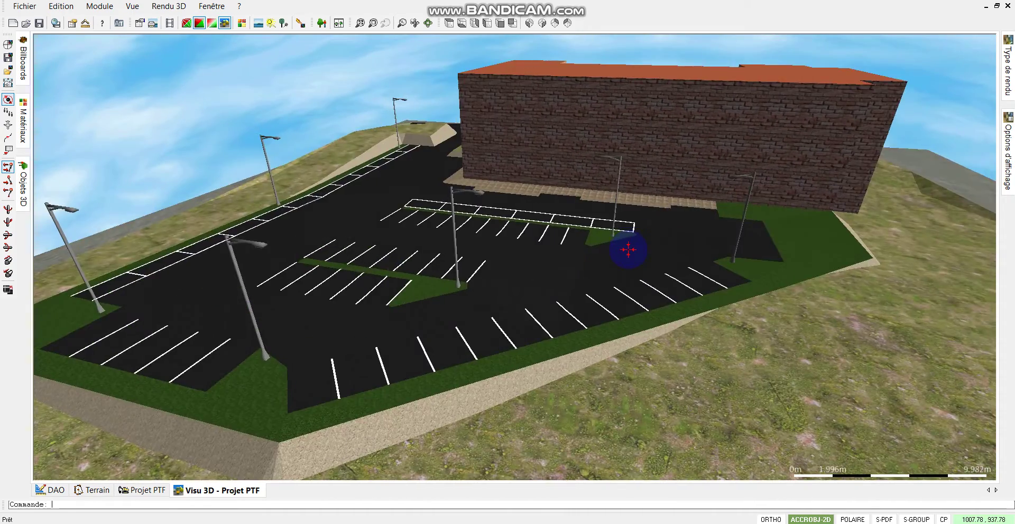
pyautogui.scroll(-3, 627, 250)
pyautogui.moveTo(423, 284); pyautogui.dragTo(446, 320)
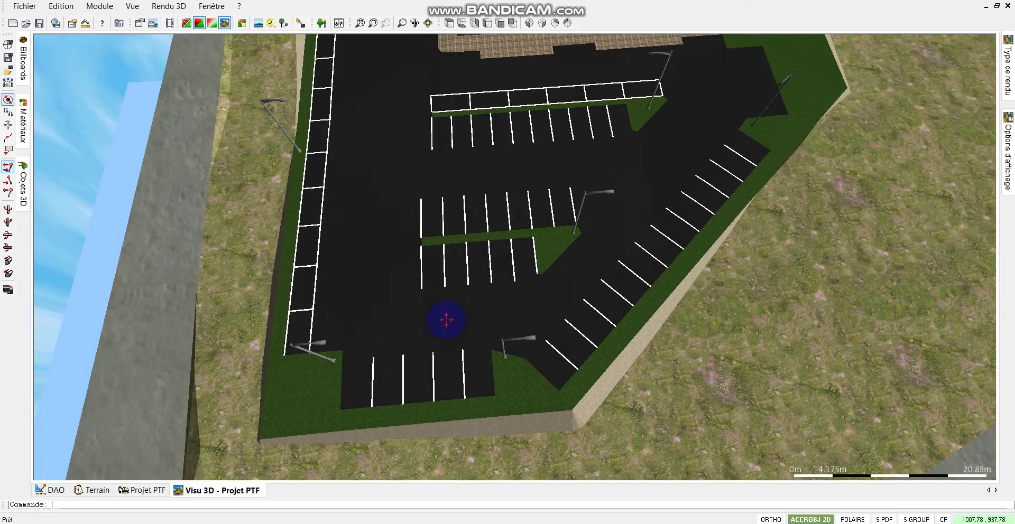
pyautogui.scroll(-2, 444, 274)
pyautogui.moveTo(442, 261); pyautogui.dragTo(84, 211)
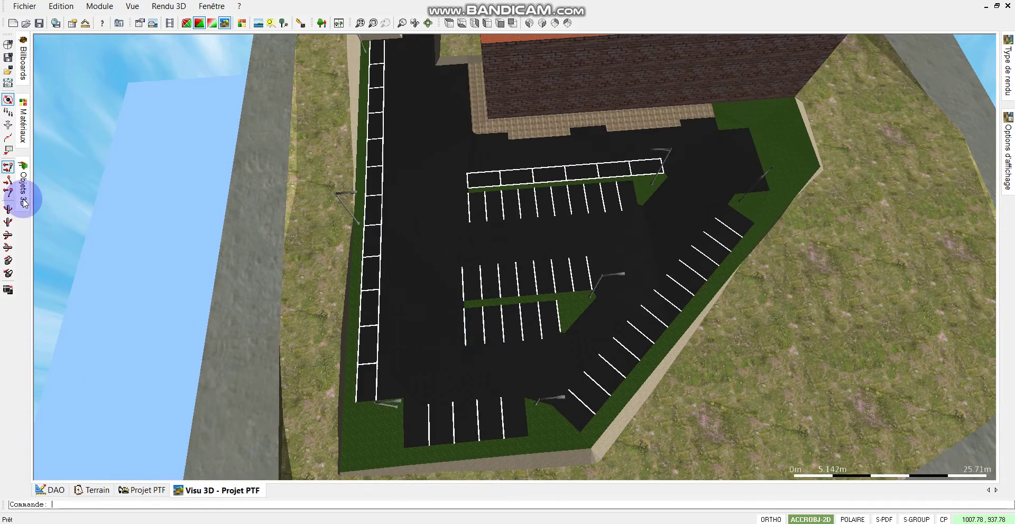
# Step: Park Audi A3 cars in parking bays from the Véhicules library
pyautogui.click(24, 202)
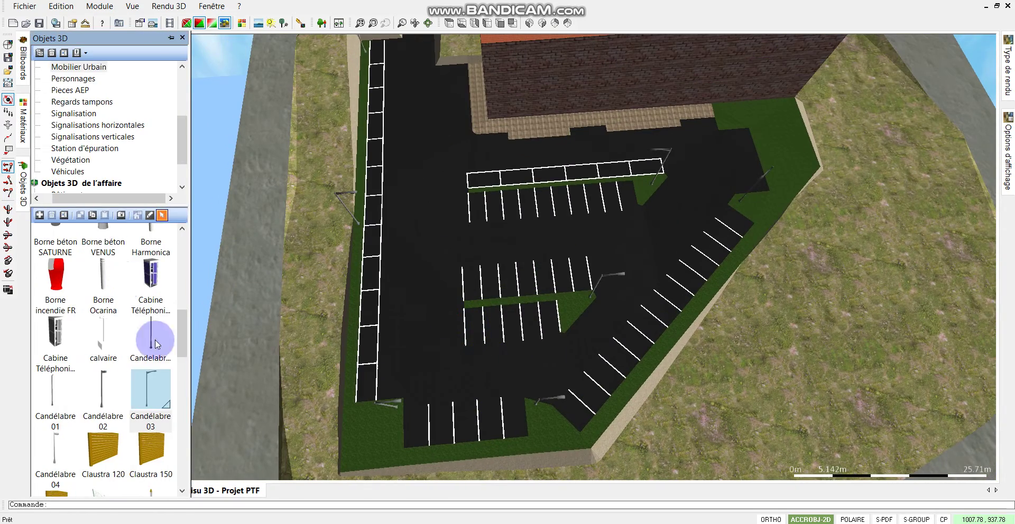
pyautogui.click(72, 172)
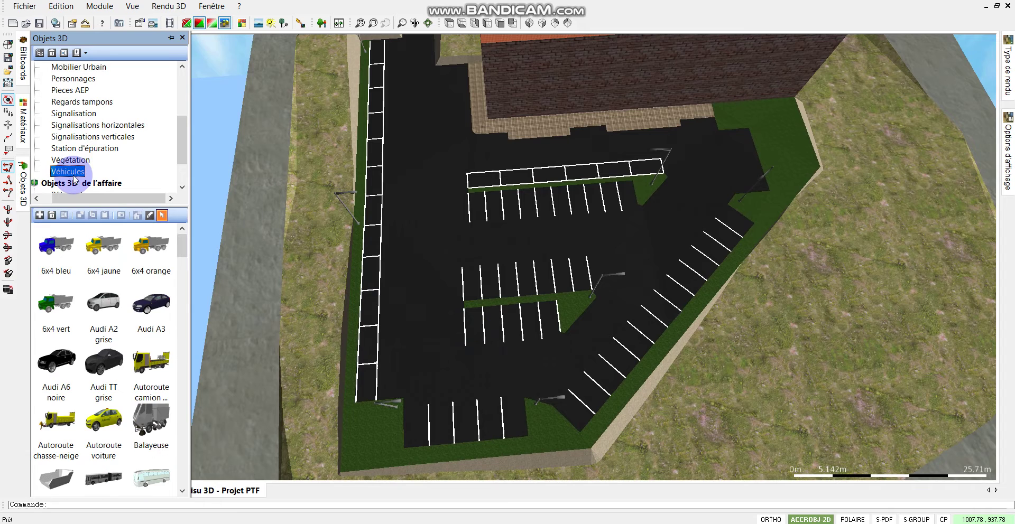
pyautogui.click(151, 304)
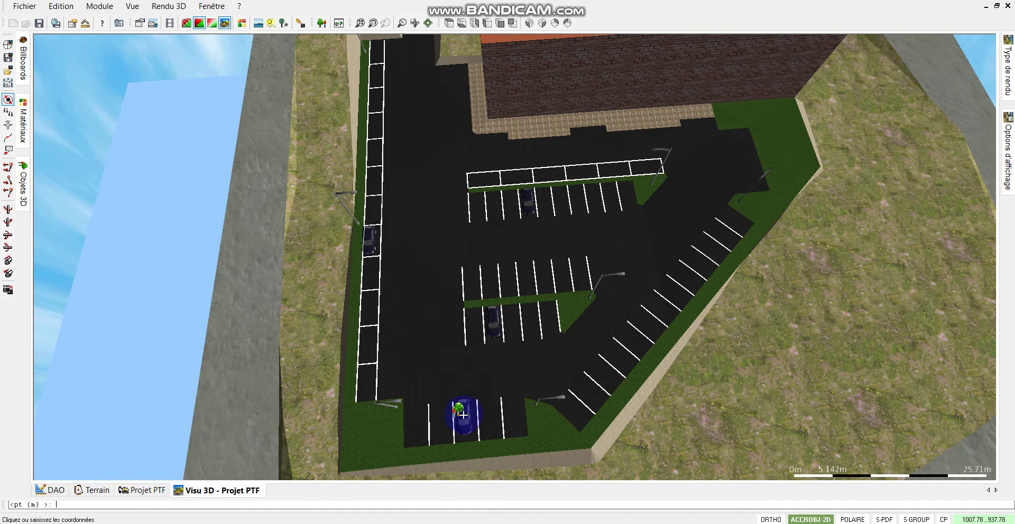
# Step: Add grey Audi TT cars to more bays and view the lot in low perspective
pyautogui.click(22, 185)
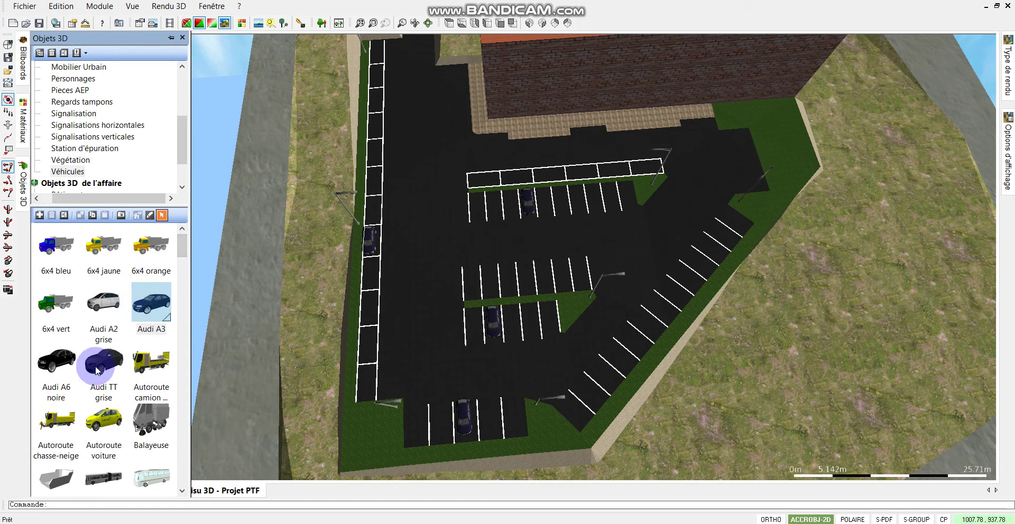
pyautogui.moveTo(96, 370); pyautogui.dragTo(240, 332)
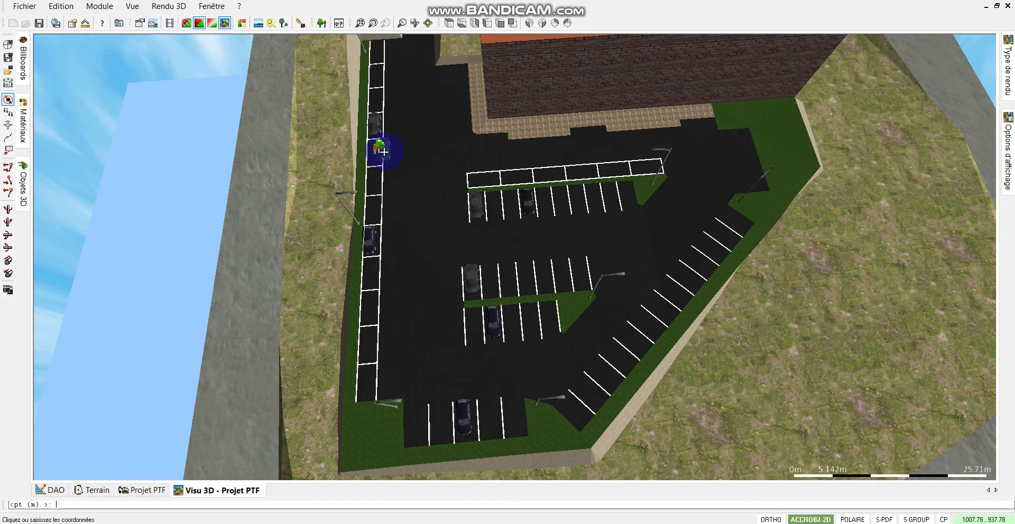
pyautogui.moveTo(499, 251)
pyautogui.mouseDown(button='middle')
pyautogui.moveTo(442, 214)
pyautogui.moveTo(440, 318)
pyautogui.moveTo(550, 249)
pyautogui.moveTo(595, 249)
pyautogui.moveTo(574, 285)
pyautogui.moveTo(535, 287)
pyautogui.moveTo(617, 272)
pyautogui.moveTo(592, 212)
pyautogui.moveTo(530, 202)
pyautogui.moveTo(578, 267)
pyautogui.moveTo(668, 231)
pyautogui.moveTo(663, 220)
pyautogui.moveTo(591, 317)
pyautogui.moveTo(354, 442)
pyautogui.mouseUp(button='middle')
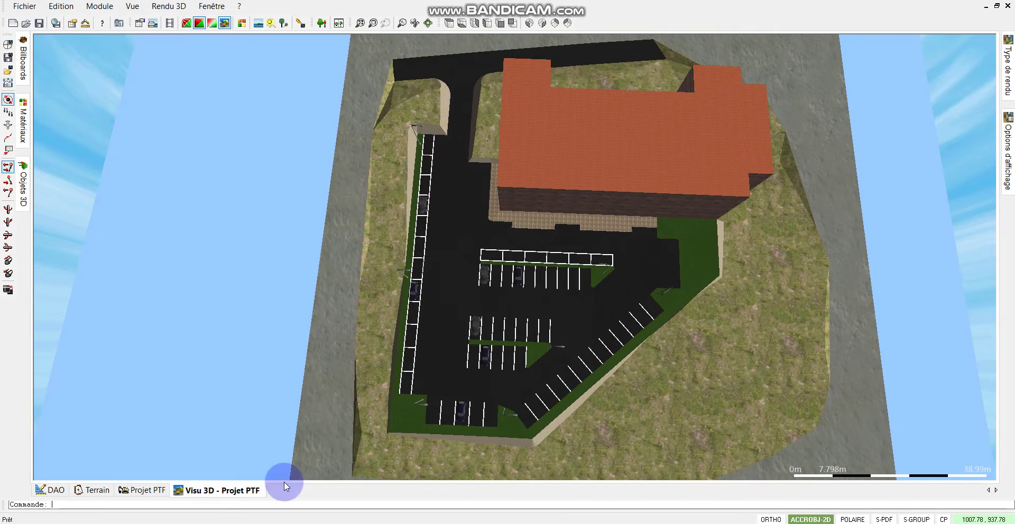
pyautogui.click(144, 491)
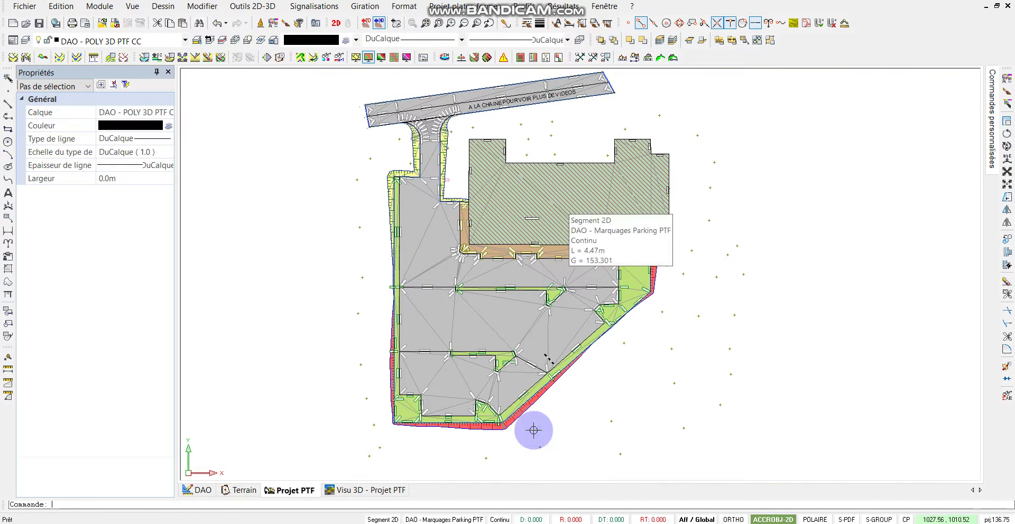
# Step: Recompute the platforms and their slopes with Calculer PTF et talus and confirm
pyautogui.hotkey('alt', 'Tab')
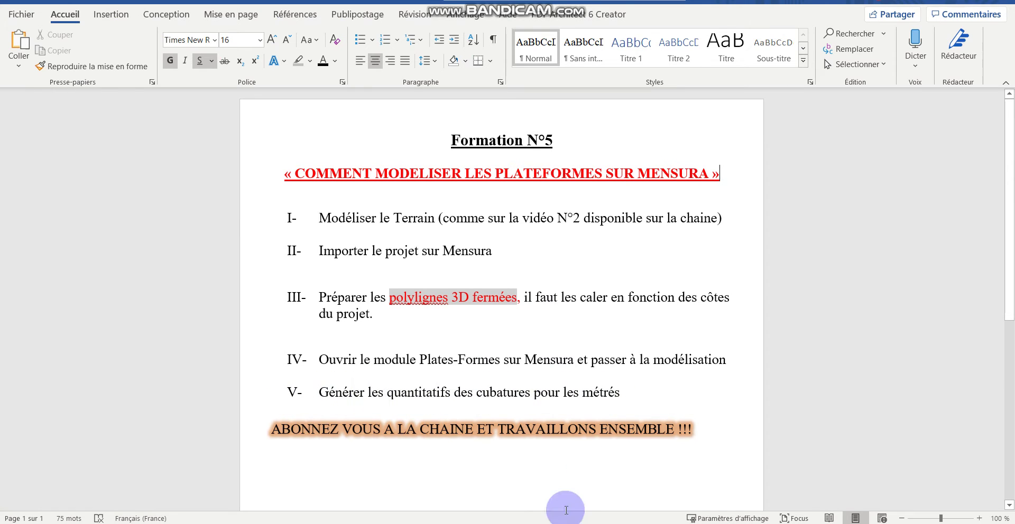
pyautogui.hotkey('alt', 'Tab')
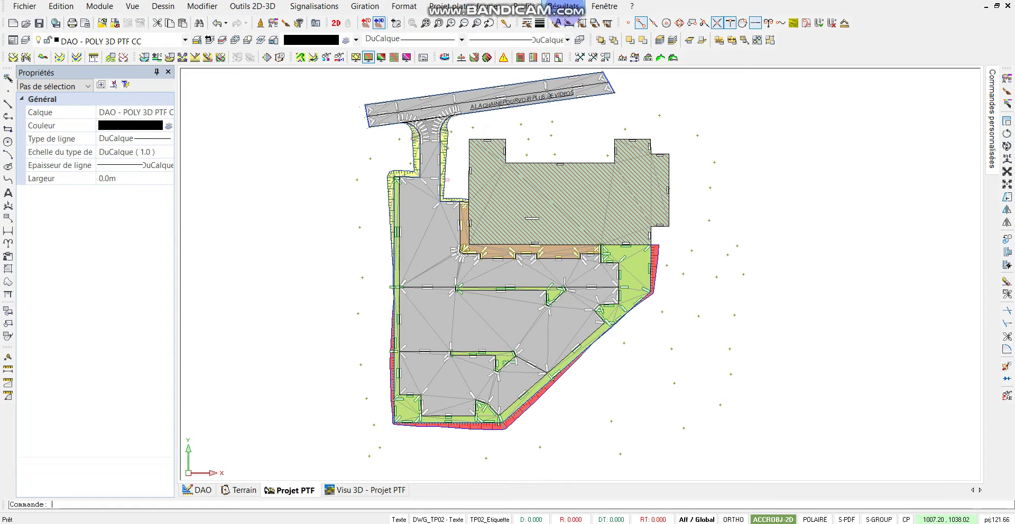
pyautogui.click(452, 7)
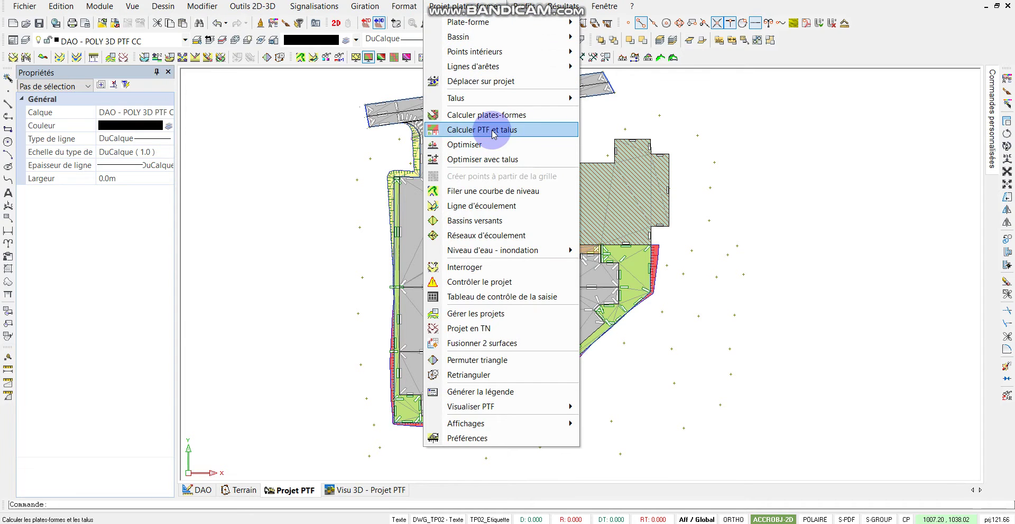
pyautogui.click(465, 131)
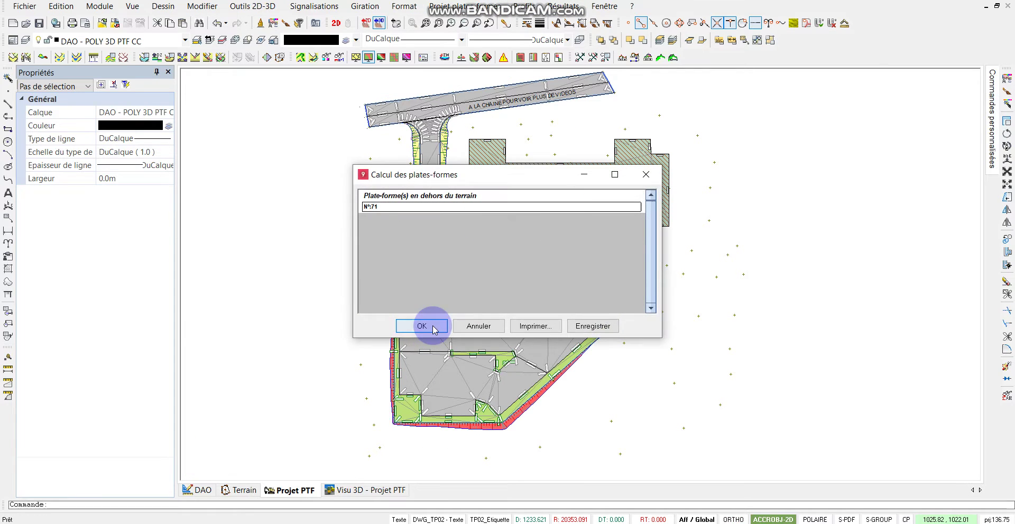
pyautogui.click(434, 327)
pyautogui.click(568, 69)
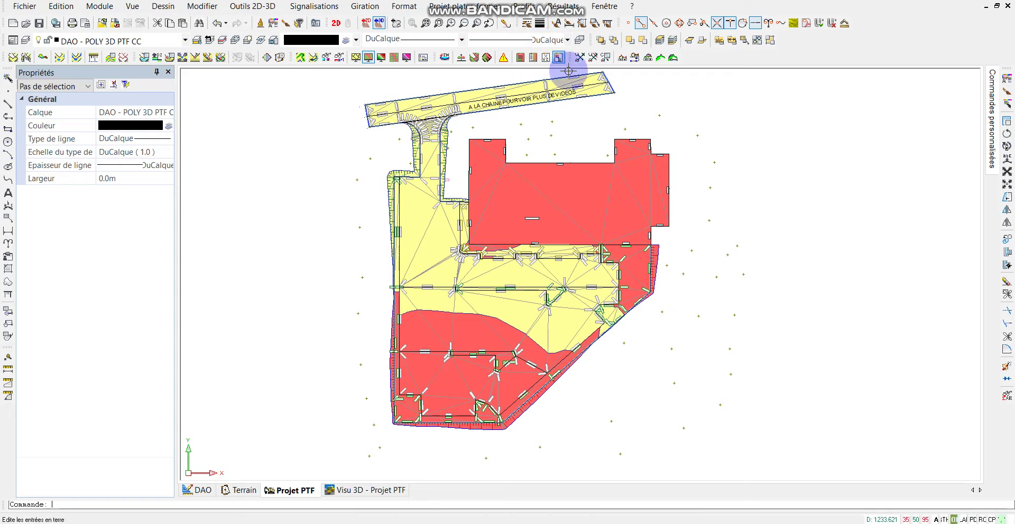
# Step: Run the déblais-remblais calculation on all platforms (Toutes) and open the report table
pyautogui.click(565, 8)
pyautogui.click(580, 21)
pyautogui.rightClick(589, 137)
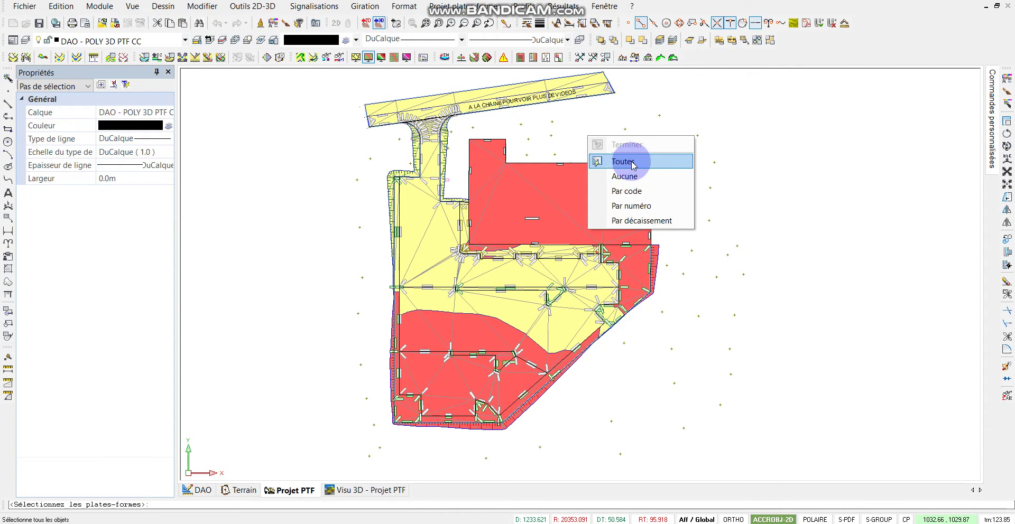
pyautogui.click(633, 162)
pyautogui.rightClick(645, 123)
pyautogui.click(697, 129)
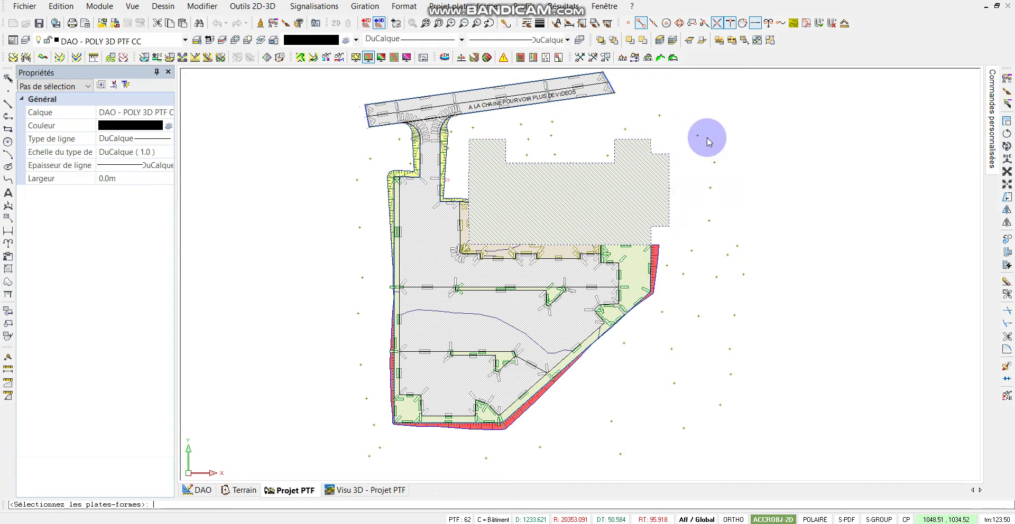
pyautogui.click(588, 381)
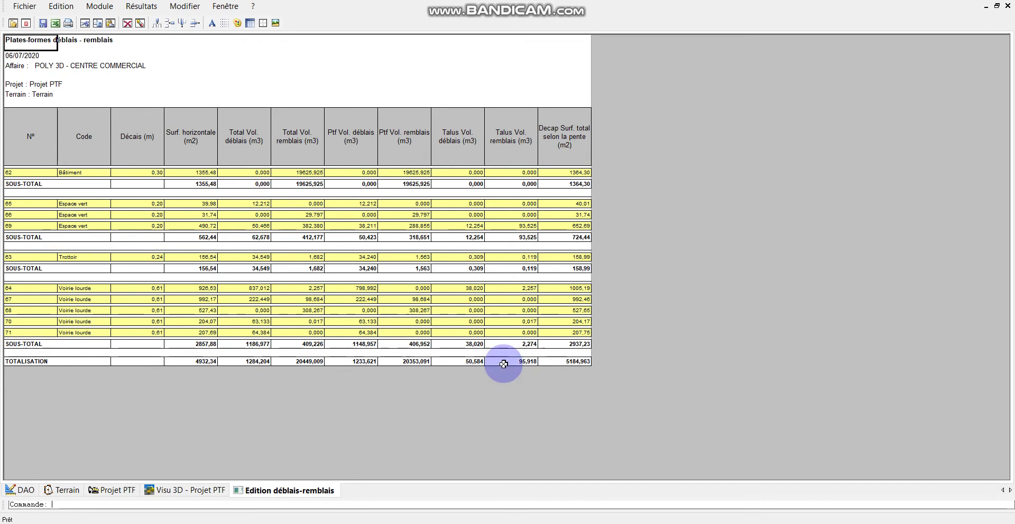
# Step: Close the déblais-remblais report showing 1284,204 m3 cut and 20449,009 m3 fill
pyautogui.click(1007, 6)
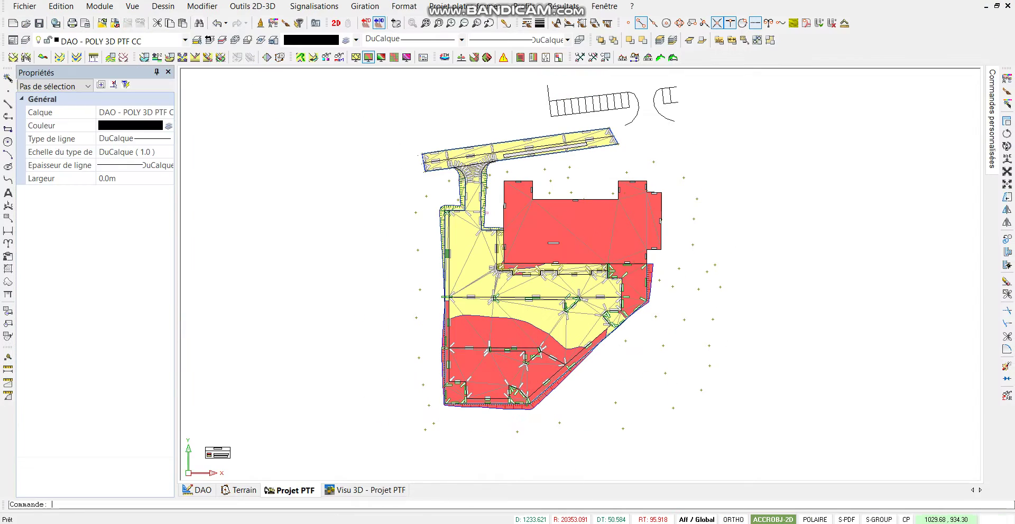
# Step: Switch to the Visu 3D - Projet PTF view and orbit around the building and parking lot
pyautogui.click(368, 492)
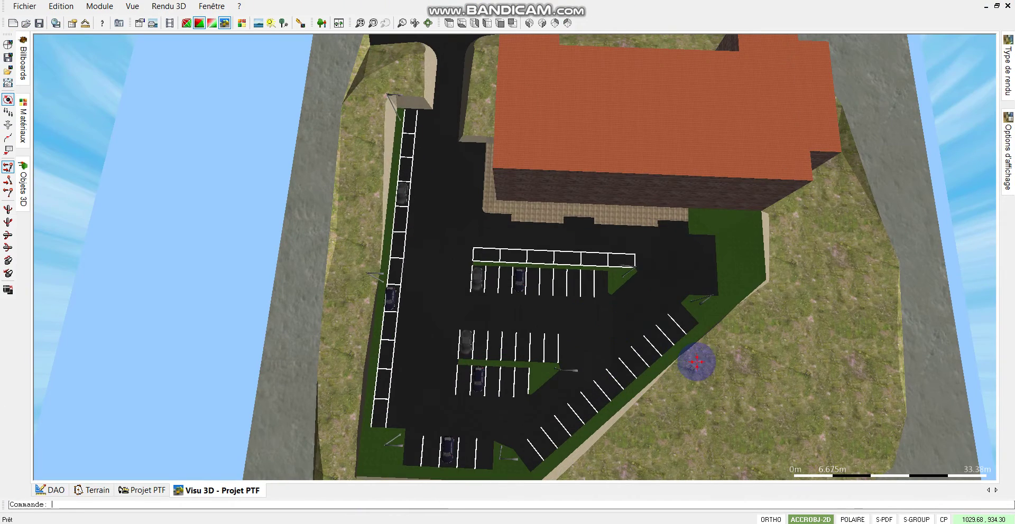
pyautogui.moveTo(687, 336)
pyautogui.mouseDown()
pyautogui.moveTo(712, 284)
pyautogui.moveTo(628, 305)
pyautogui.moveTo(712, 275)
pyautogui.moveTo(603, 294)
pyautogui.moveTo(584, 305)
pyautogui.moveTo(595, 314)
pyautogui.moveTo(566, 288)
pyautogui.moveTo(571, 276)
pyautogui.mouseUp()
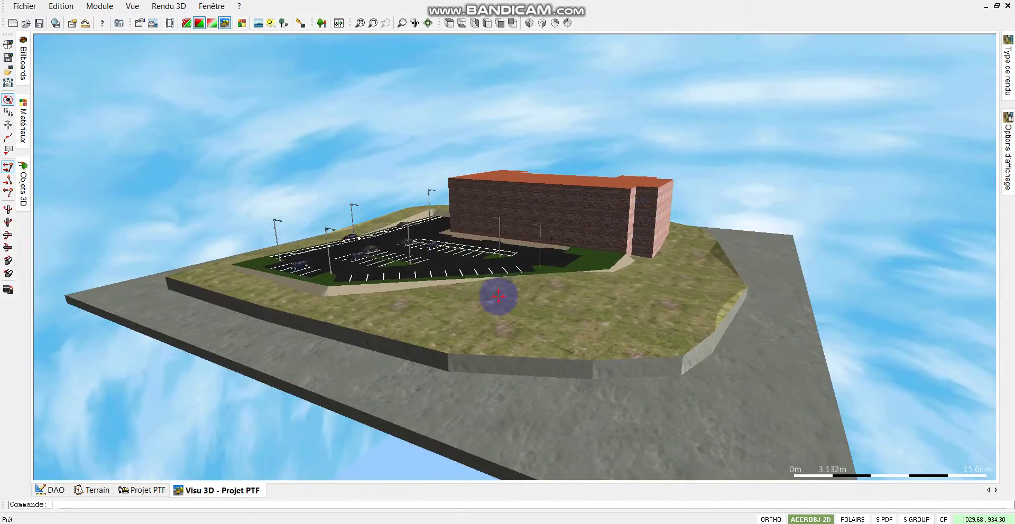
pyautogui.moveTo(498, 297)
pyautogui.mouseDown(button='middle')
pyautogui.moveTo(550, 283)
pyautogui.moveTo(560, 295)
pyautogui.moveTo(607, 288)
pyautogui.moveTo(594, 294)
pyautogui.mouseUp(button='middle')
pyautogui.scroll(5, 575, 332)
pyautogui.scroll(-3, 575, 332)
pyautogui.moveTo(574, 332)
pyautogui.mouseDown(button='middle')
pyautogui.moveTo(535, 317)
pyautogui.moveTo(530, 328)
pyautogui.moveTo(507, 326)
pyautogui.moveTo(503, 309)
pyautogui.moveTo(483, 311)
pyautogui.moveTo(446, 319)
pyautogui.moveTo(457, 349)
pyautogui.moveTo(490, 257)
pyautogui.moveTo(490, 301)
pyautogui.moveTo(475, 297)
pyautogui.mouseUp(button='middle')
pyautogui.scroll(-2, 487, 308)
pyautogui.scroll(-2, 482, 308)
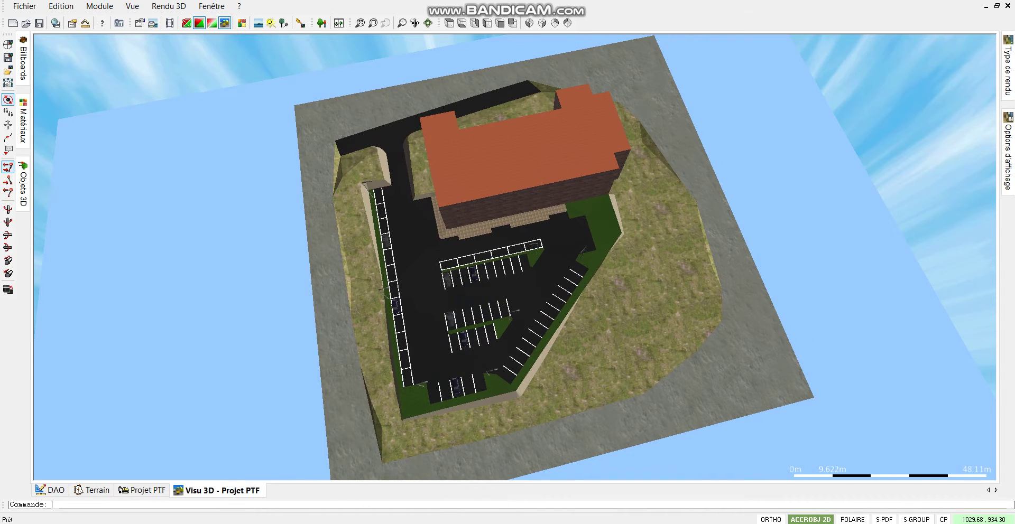
pyautogui.scroll(-1, 601, 362)
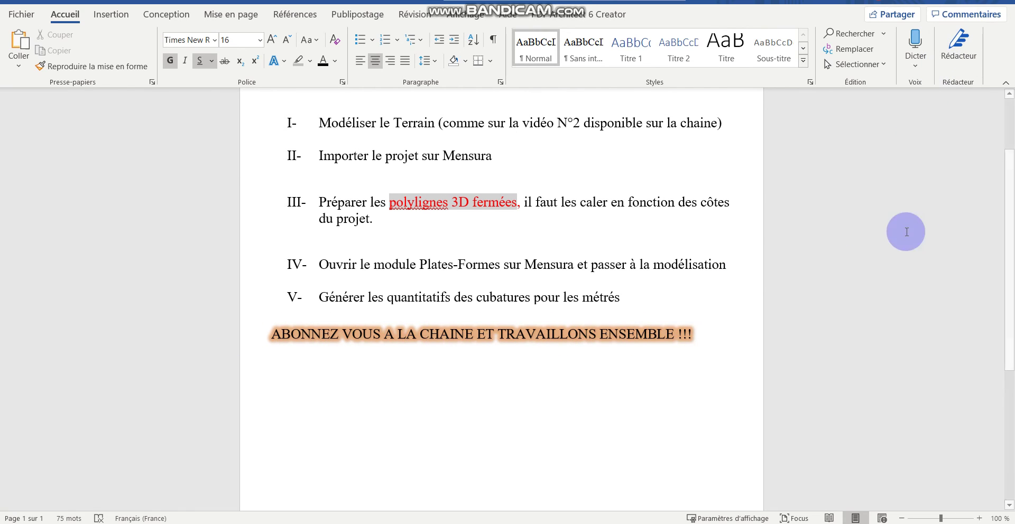
pyautogui.scroll(3, 951, 98)
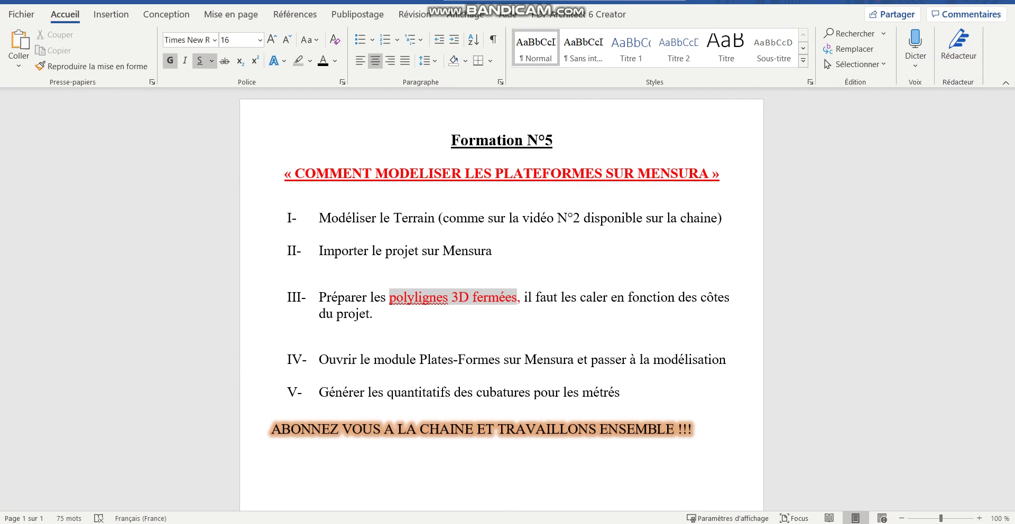